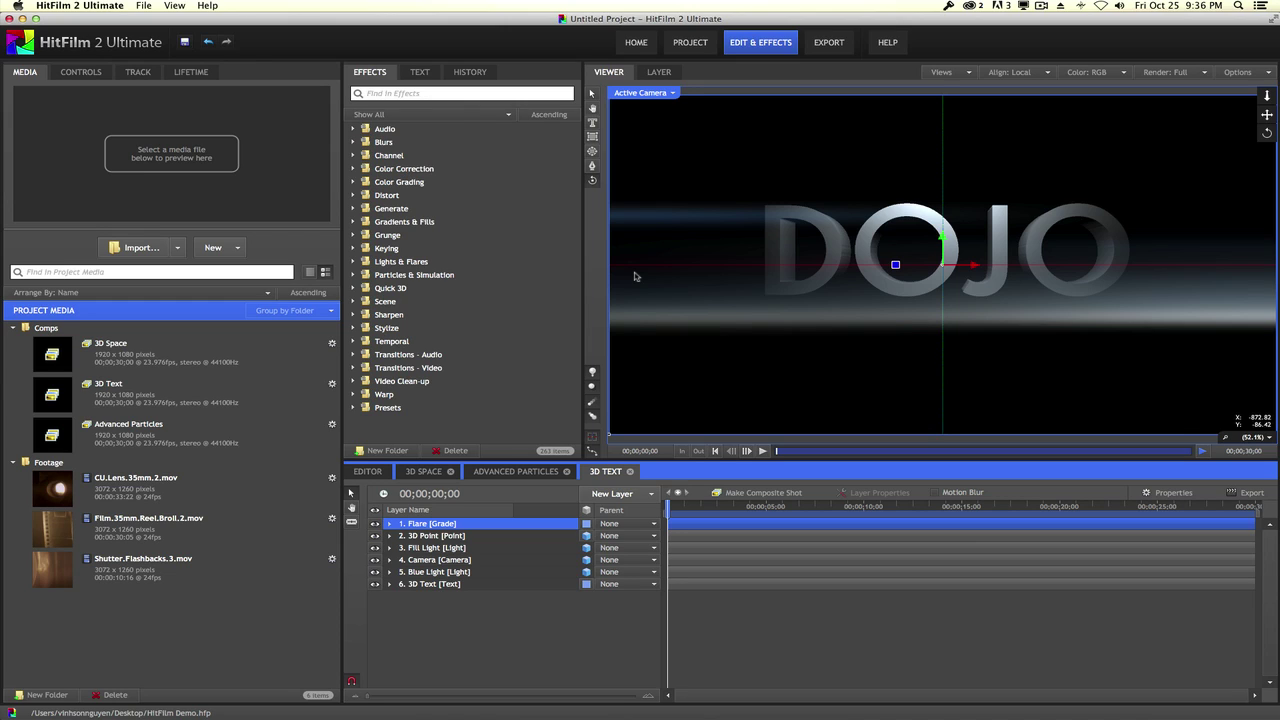
# Leave the 3D Text workspace and return to the Home page
pyautogui.click(636, 42)
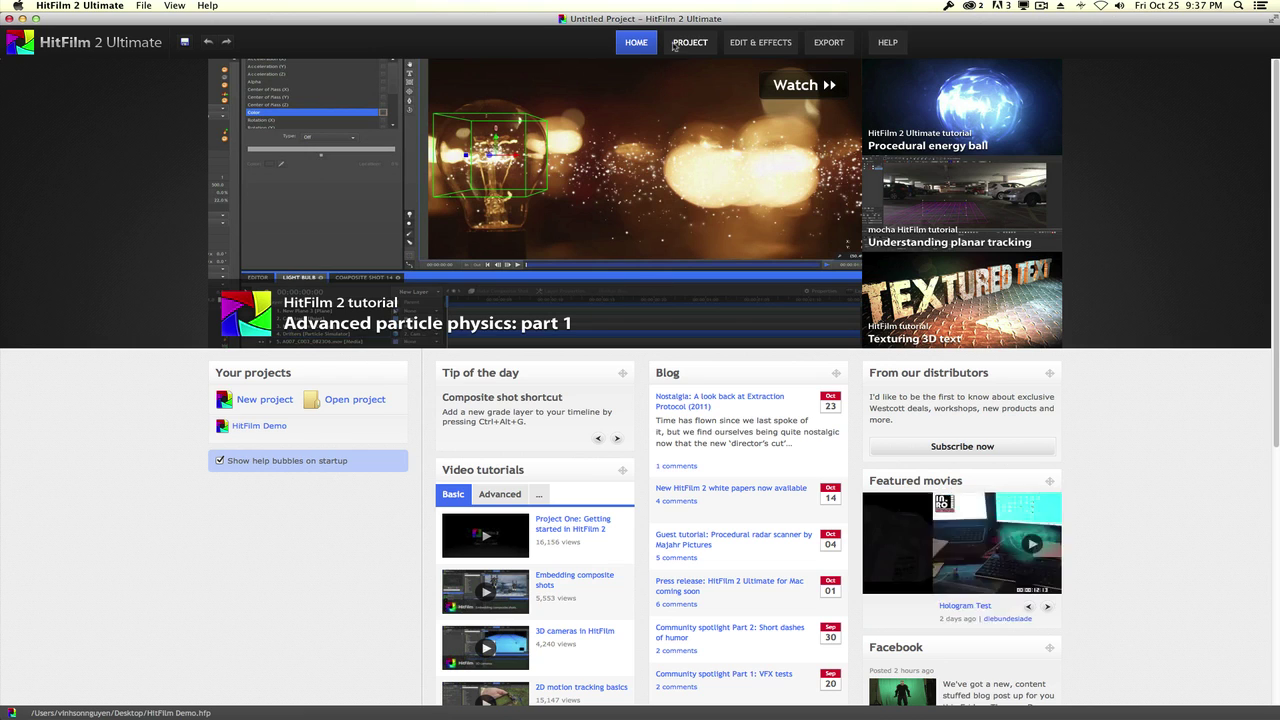
# Start a new project, then go back Home and open the HitFilm Demo recent project
pyautogui.click(281, 399)
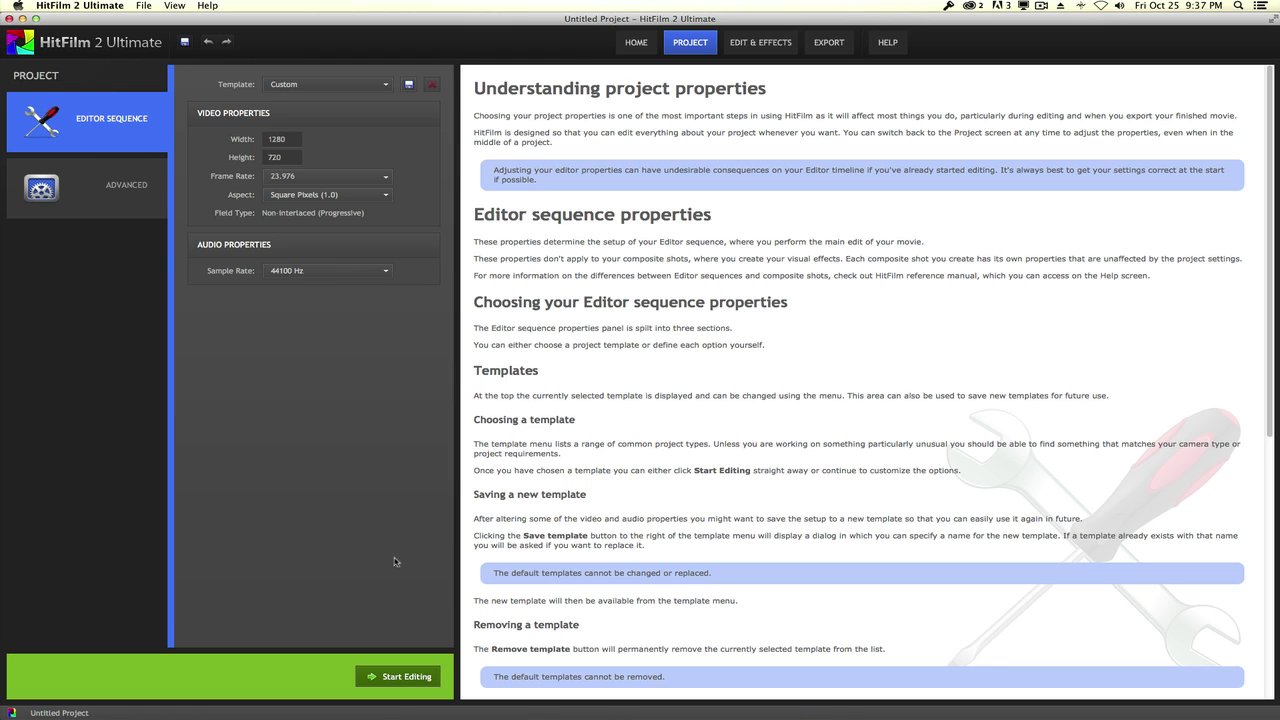
pyautogui.click(624, 45)
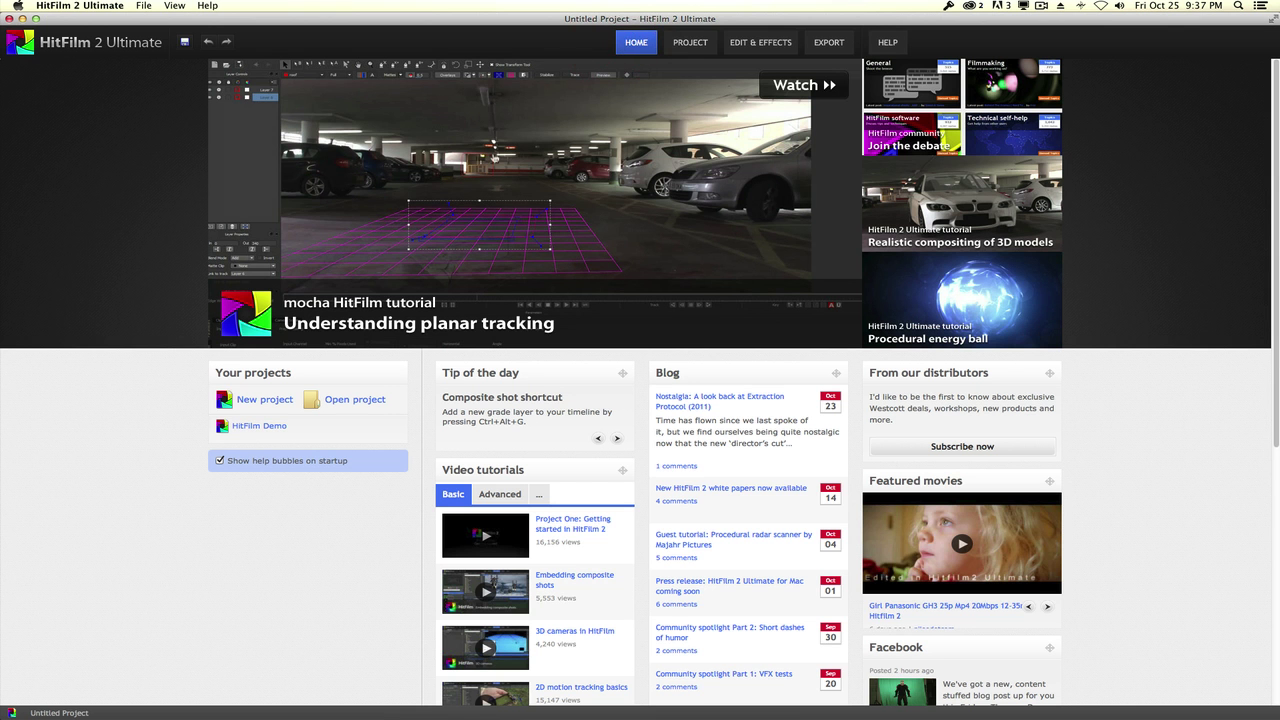
pyautogui.click(277, 431)
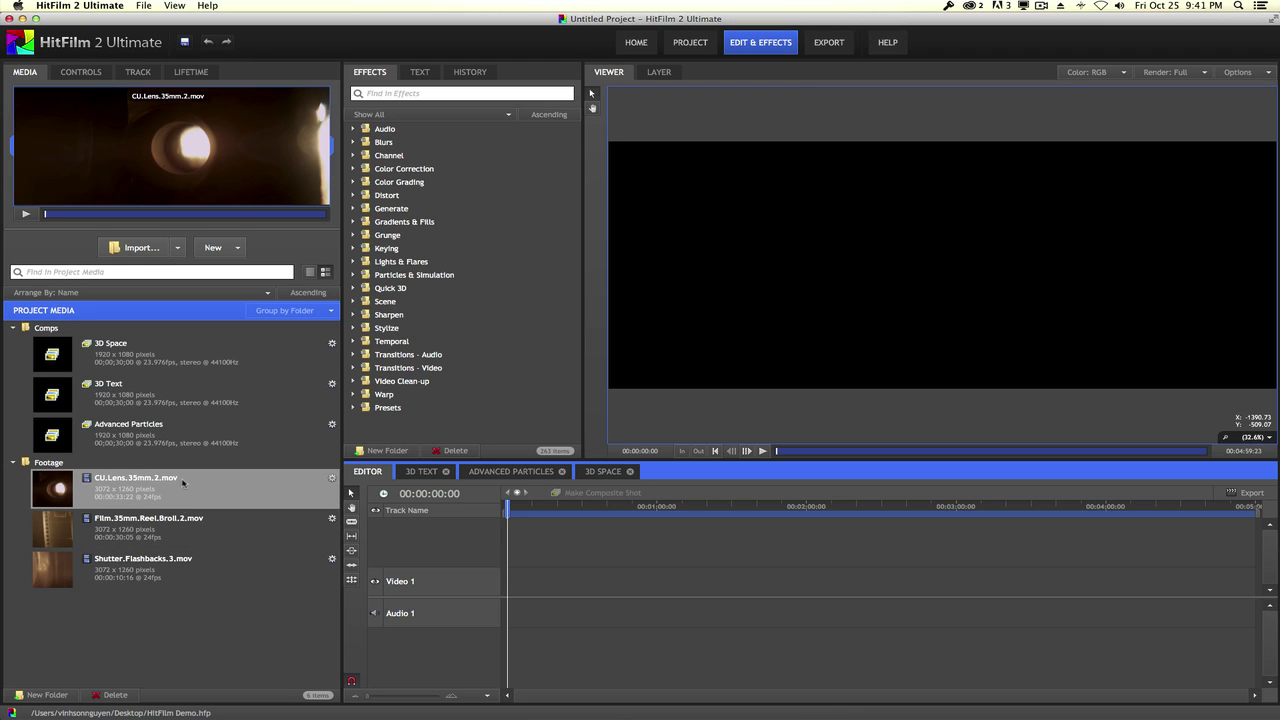
# Place CU.Lens, Film.35mm.Reel.Broll.2 and Shutter.Flashbacks back to back on Video 1 and preview
pyautogui.moveTo(182, 482); pyautogui.dragTo(356, 490)
pyautogui.moveTo(553, 561); pyautogui.dragTo(519, 588)
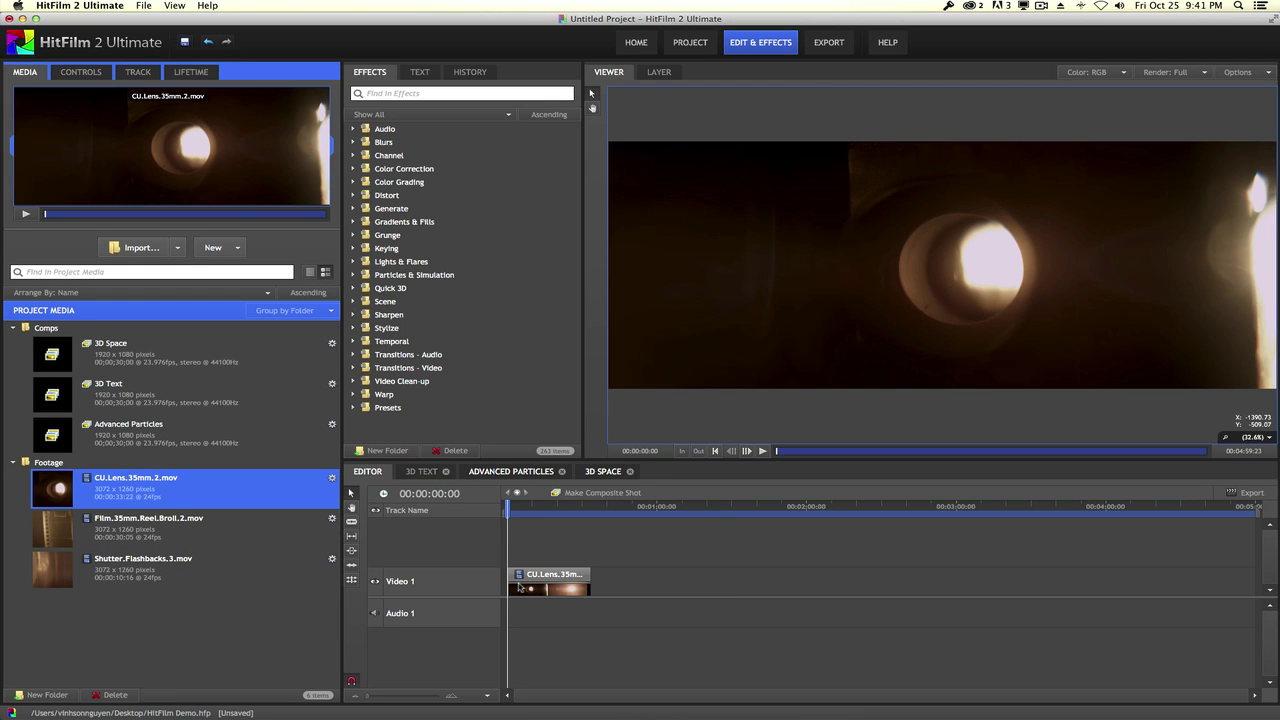
pyautogui.click(204, 528)
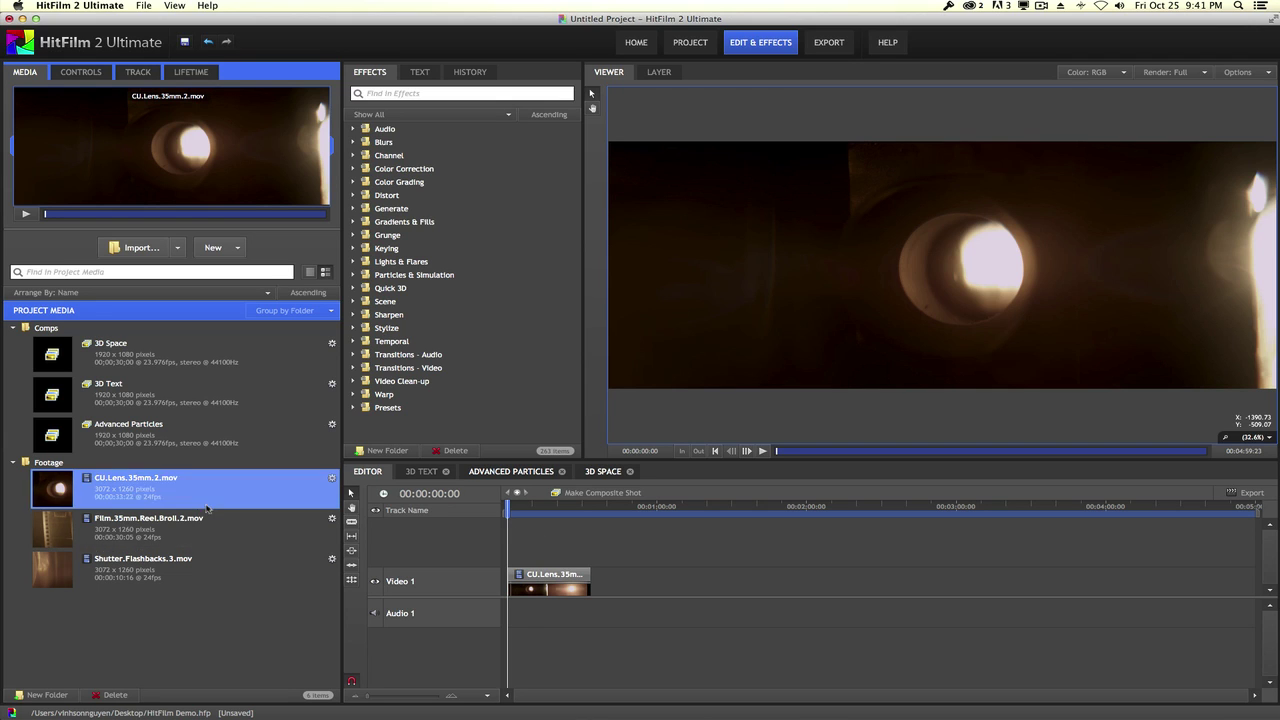
pyautogui.moveTo(204, 528); pyautogui.dragTo(595, 582)
pyautogui.click(186, 563)
pyautogui.moveTo(186, 563); pyautogui.dragTo(668, 590)
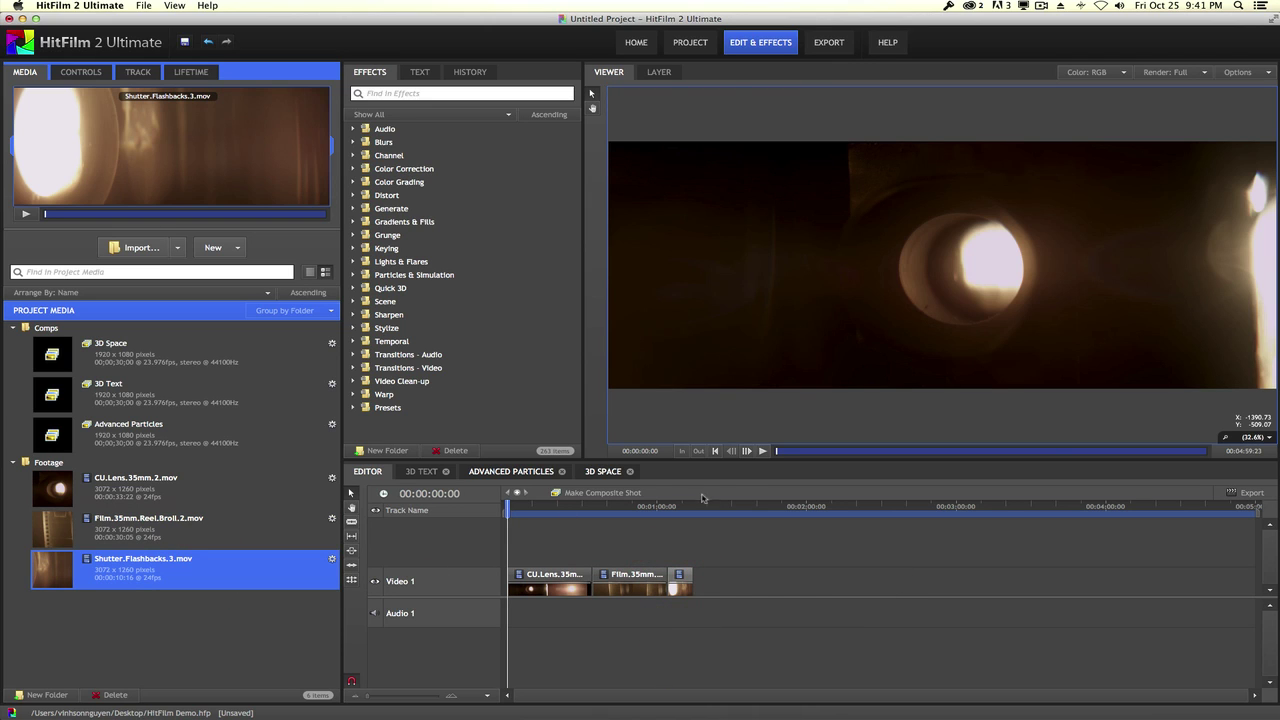
pyautogui.click(762, 451)
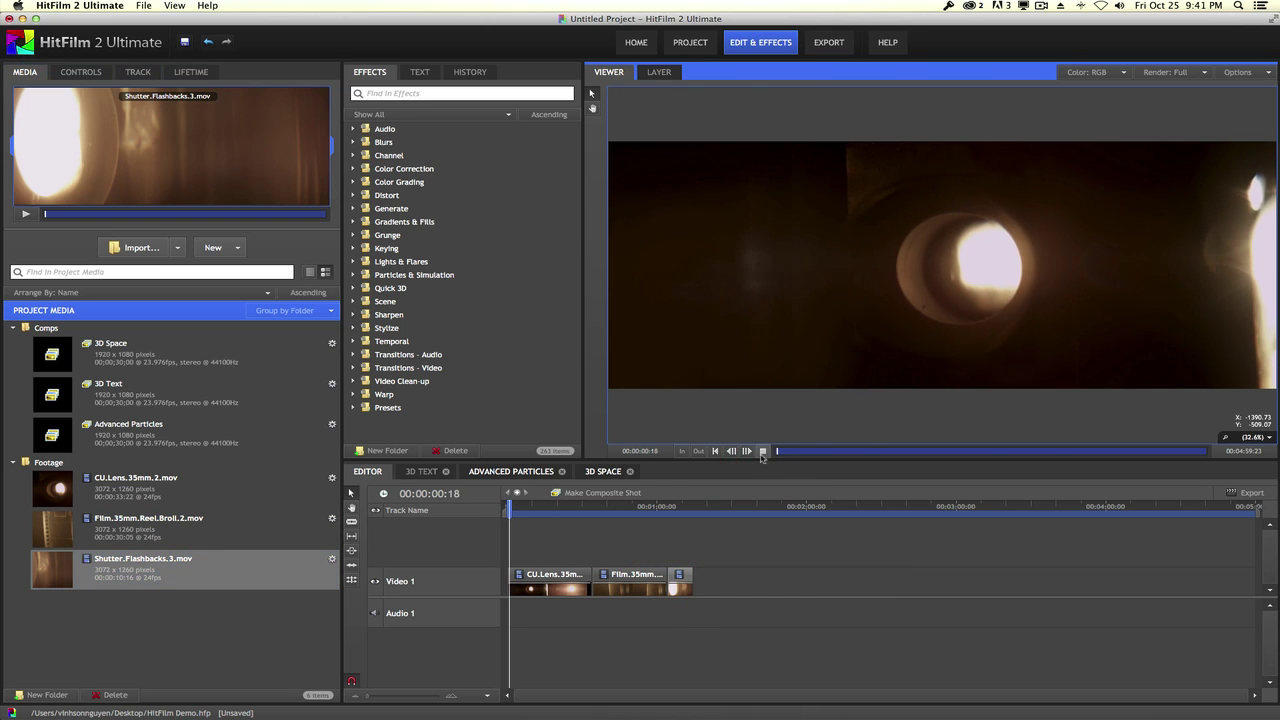
pyautogui.click(762, 451)
# Shorten CU.Lens by two seconds, butt the Film clip against it, and trim Shutter.Flashbacks' start
pyautogui.click(375, 699)
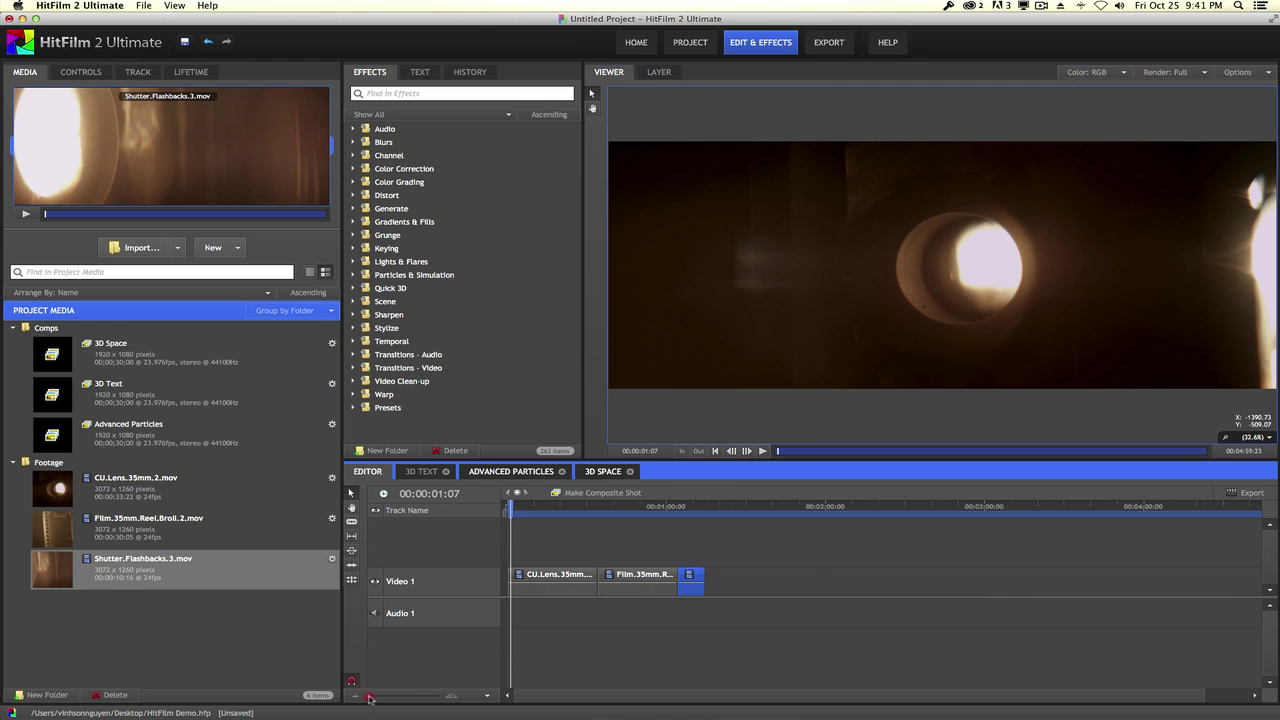
pyautogui.moveTo(375, 699); pyautogui.dragTo(367, 697)
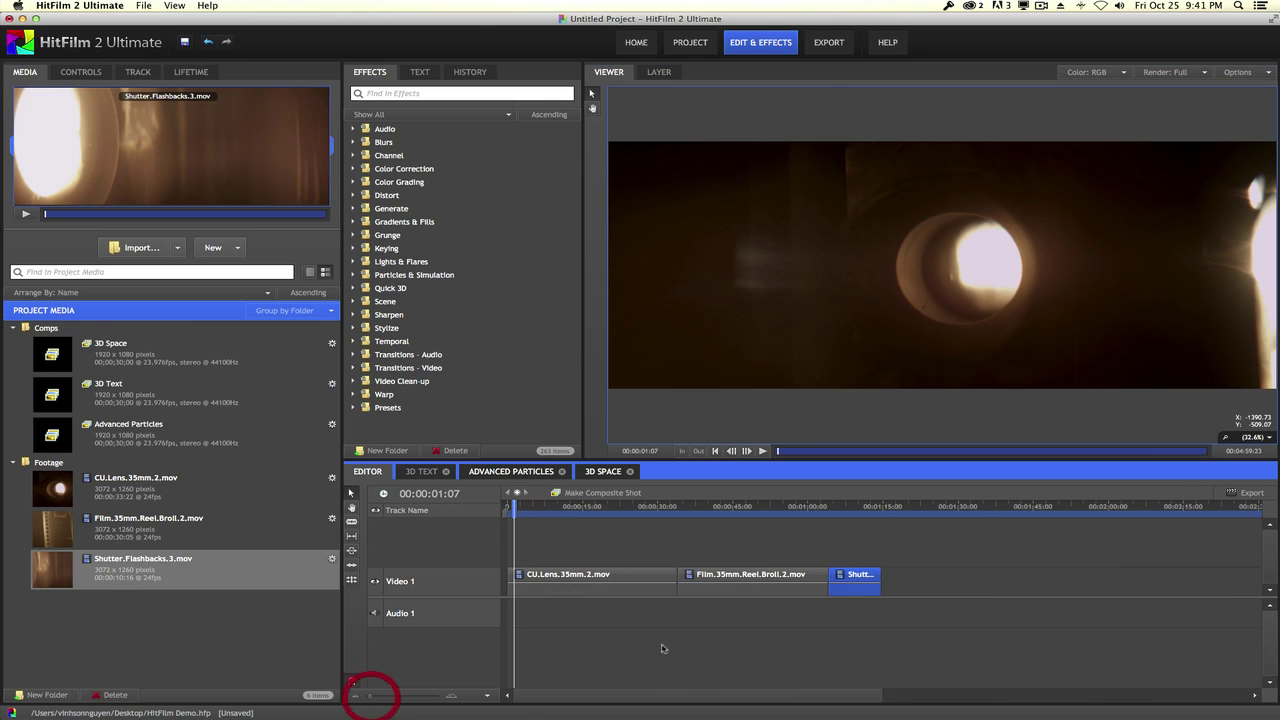
pyautogui.moveTo(668, 590); pyautogui.dragTo(588, 580)
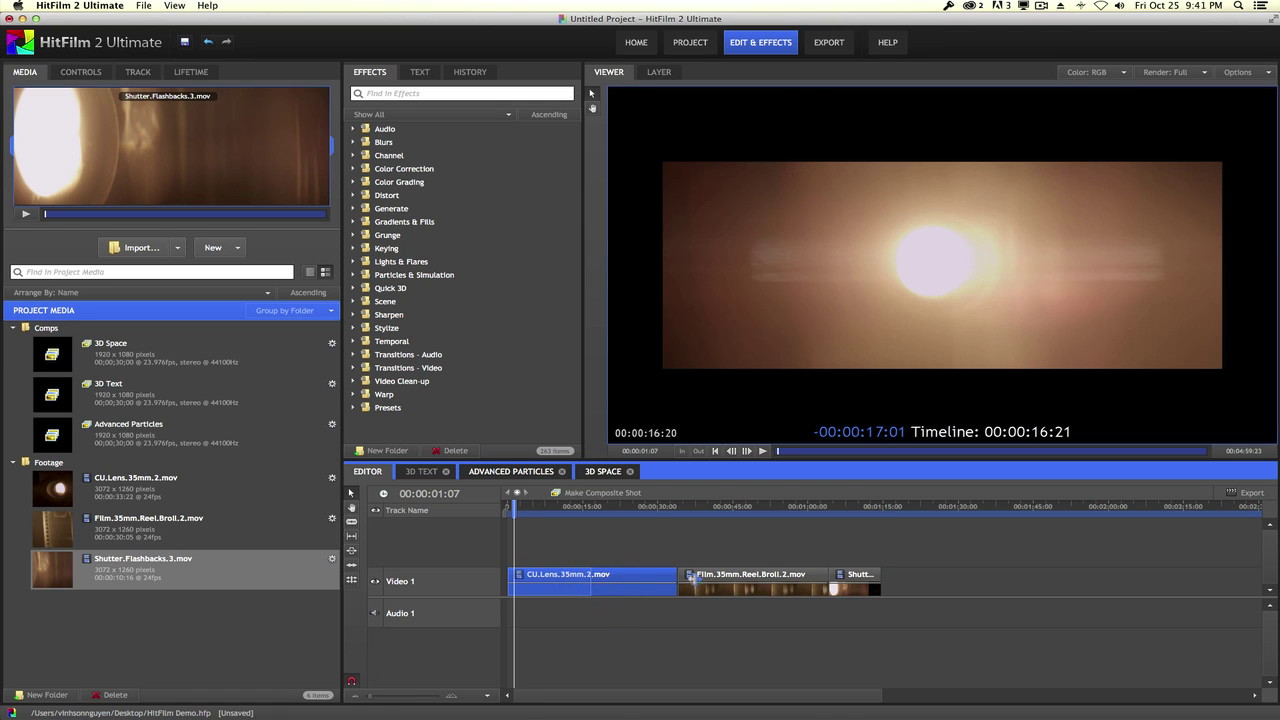
pyautogui.click(700, 576)
pyautogui.moveTo(700, 576); pyautogui.dragTo(614, 578)
pyautogui.moveTo(830, 577); pyautogui.dragTo(754, 577)
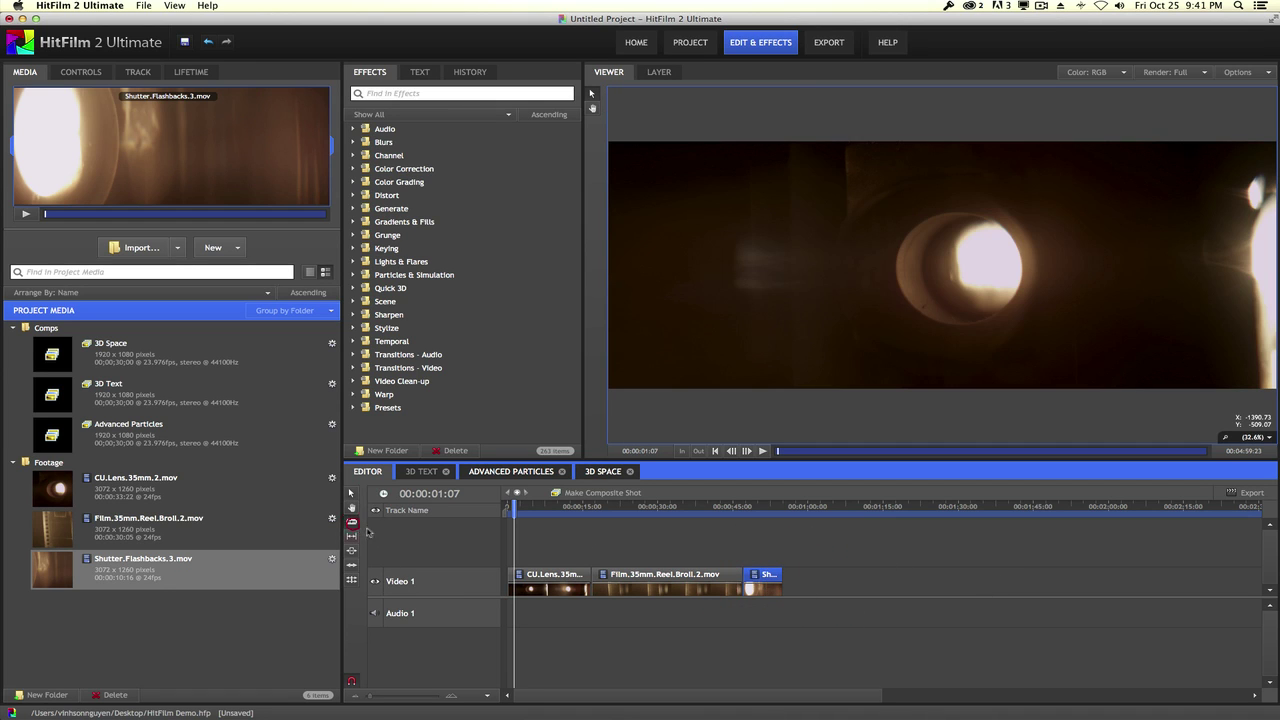
# Slice the Film clip near its start and at 00:00:35:10, and CU.Lens near its start
pyautogui.click(626, 585)
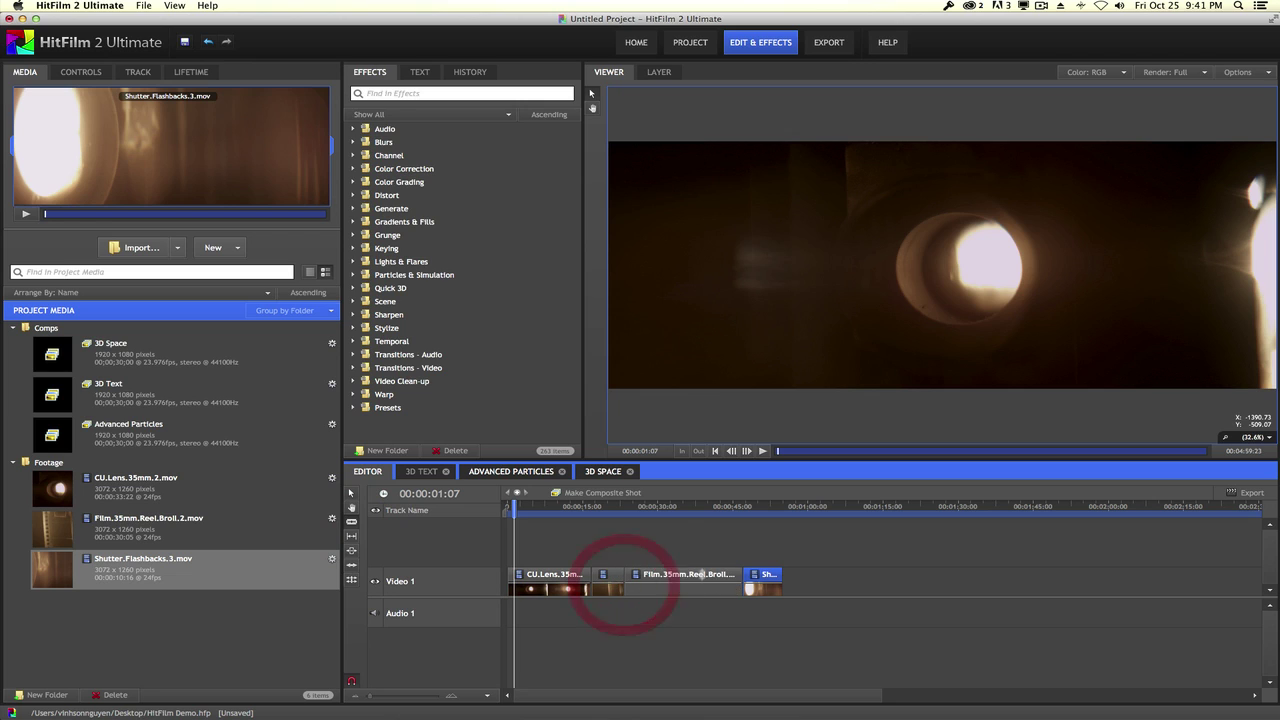
pyautogui.click(684, 507)
pyautogui.click(686, 584)
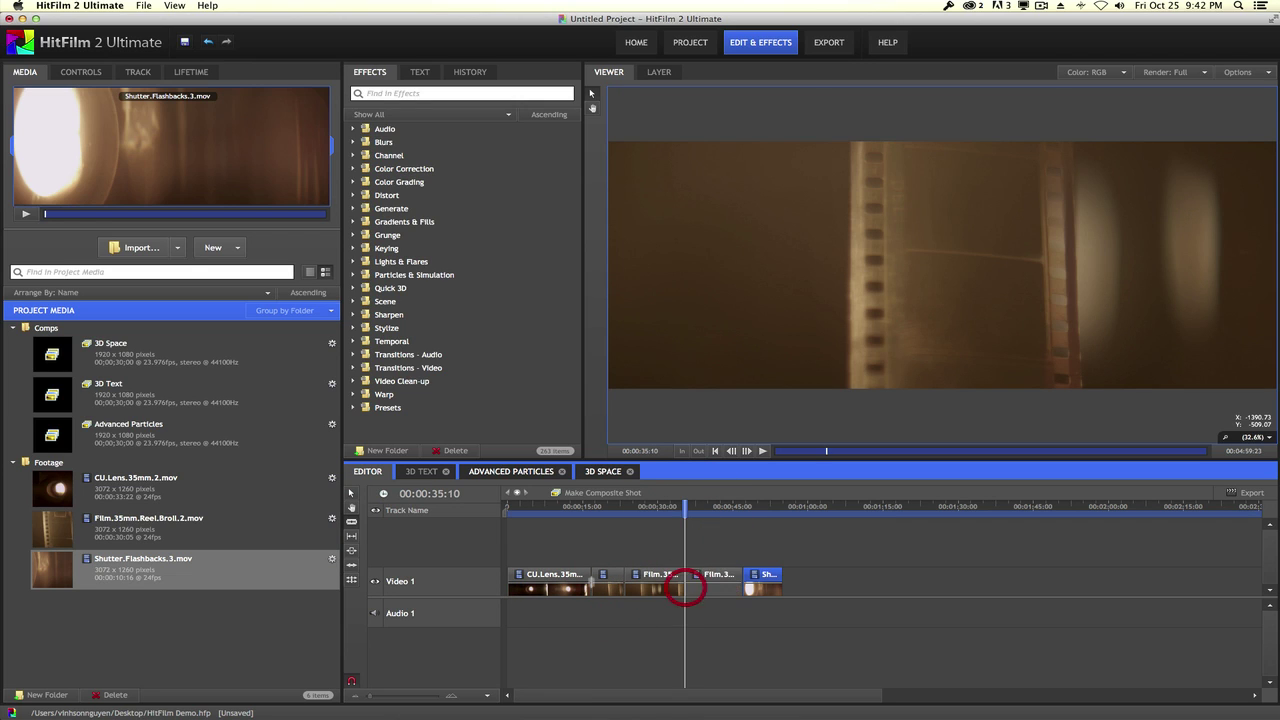
pyautogui.click(531, 582)
pyautogui.press('v')
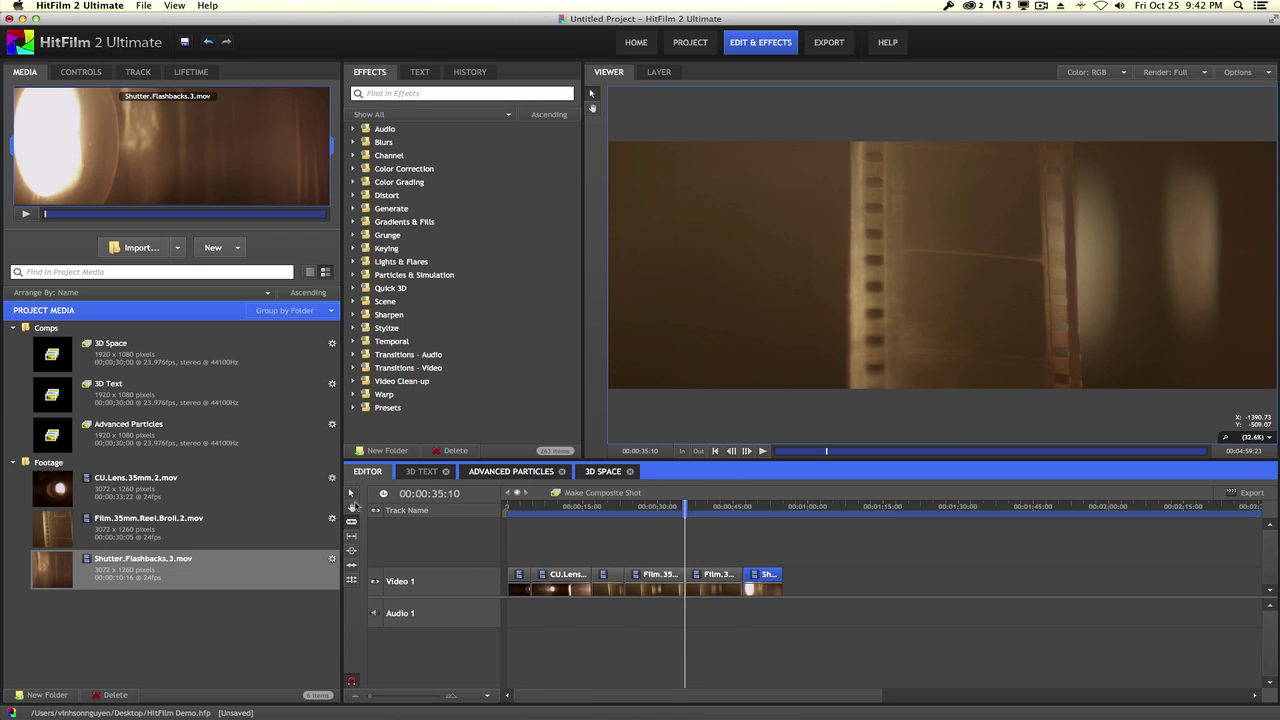
pyautogui.moveTo(574, 538); pyautogui.dragTo(688, 557)
pyautogui.click(740, 586)
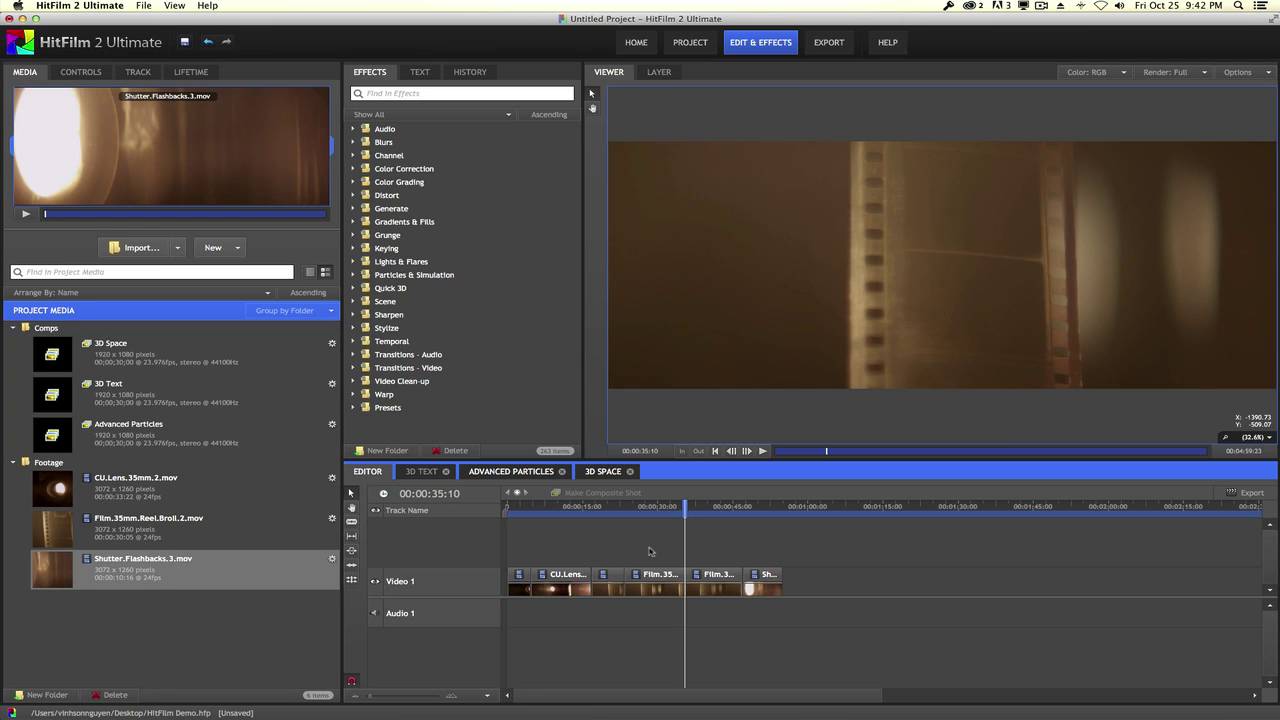
pyautogui.rightClick(605, 573)
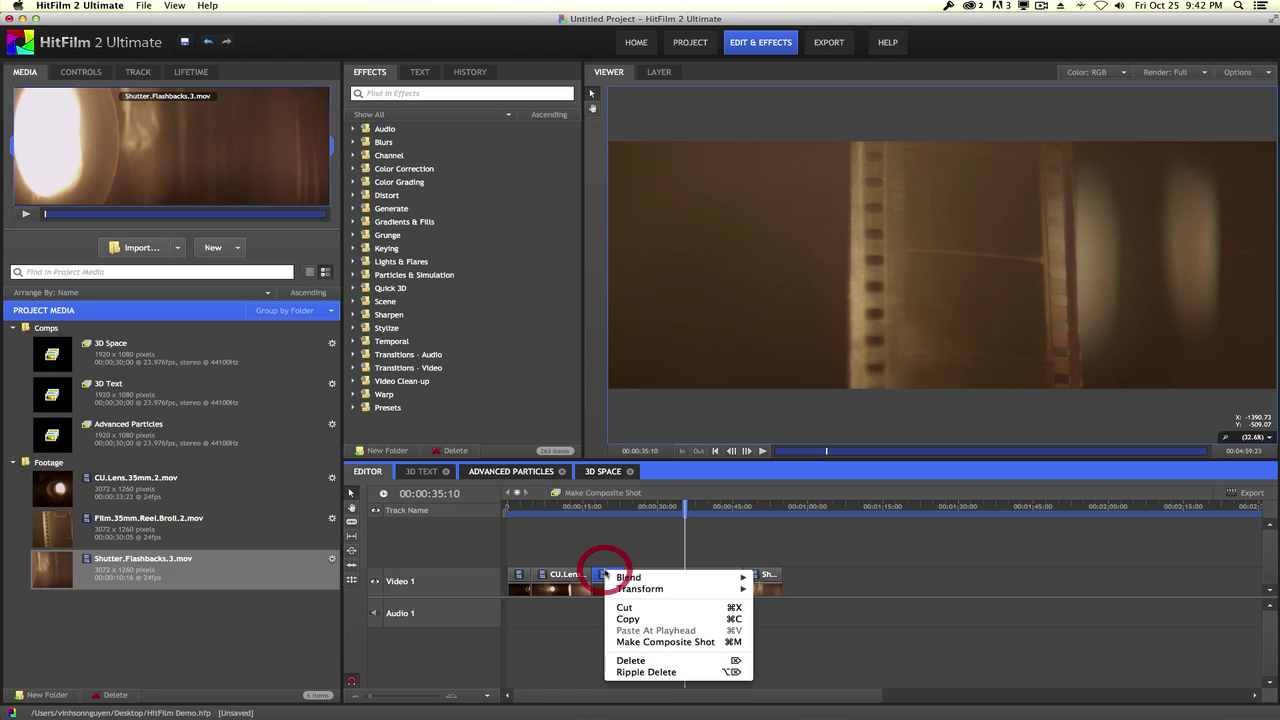
pyautogui.click(577, 650)
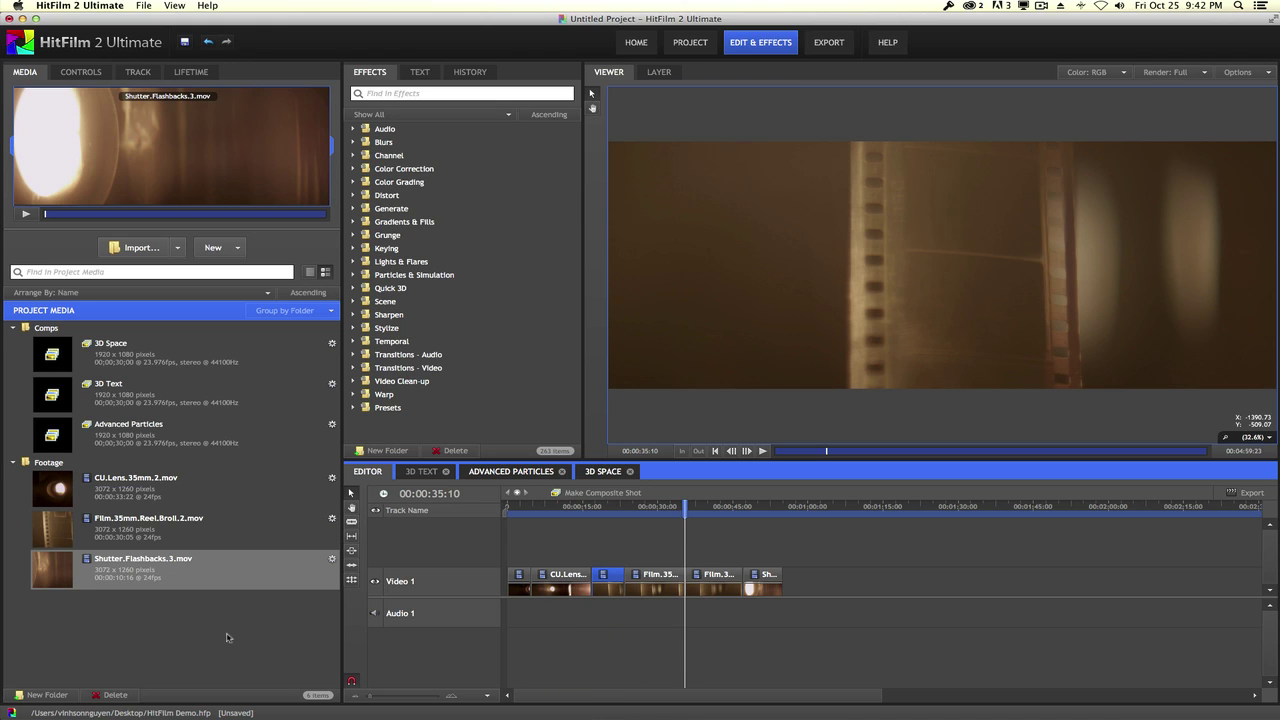
pyautogui.rightClick(203, 627)
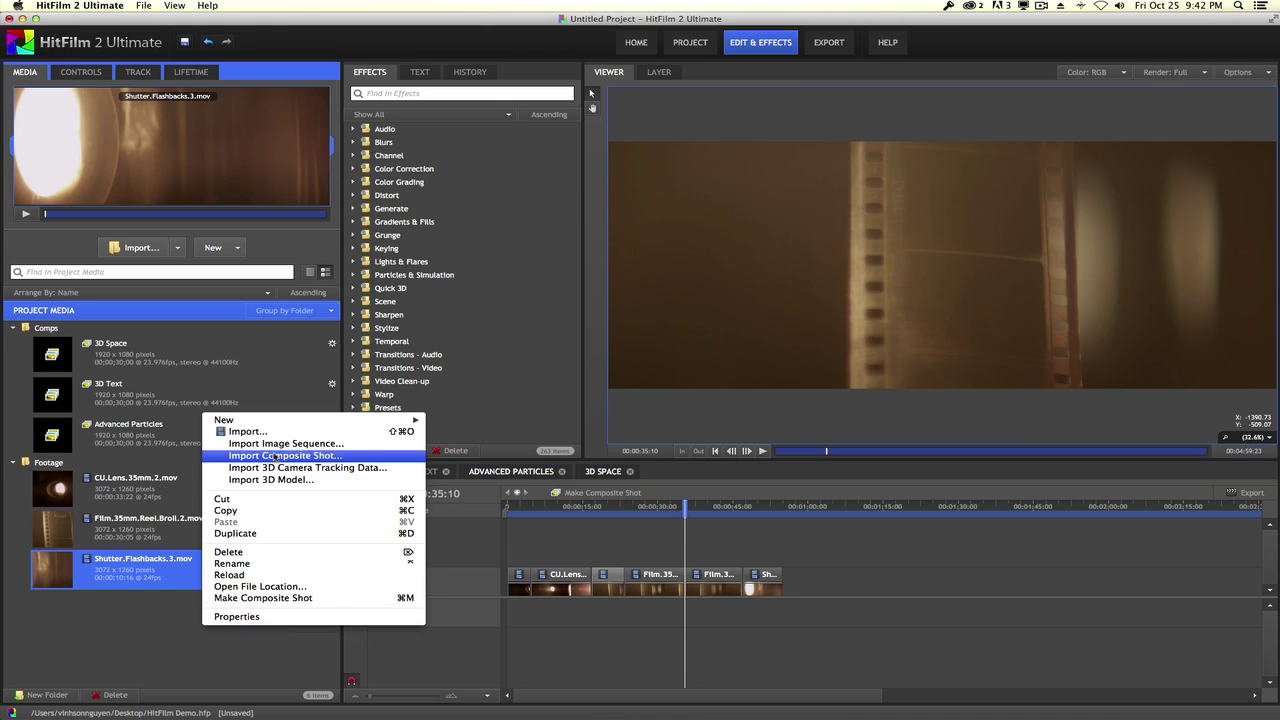
pyautogui.moveTo(274, 425)
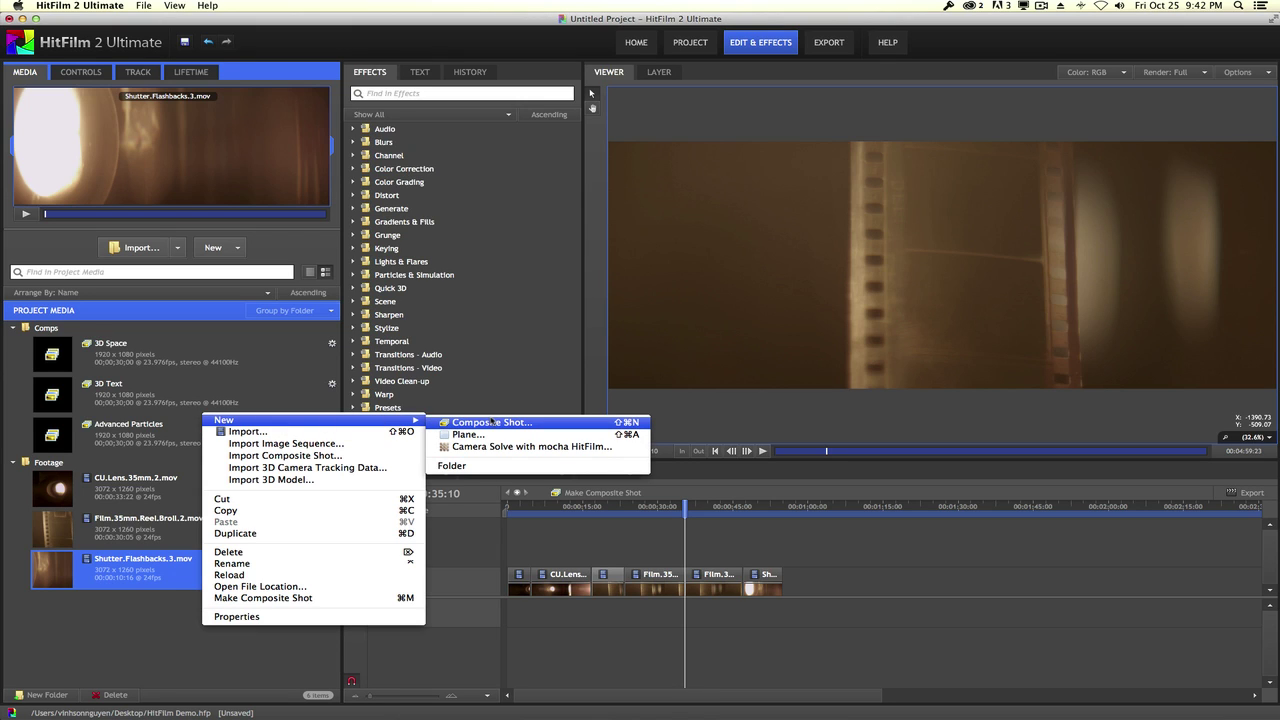
pyautogui.click(170, 617)
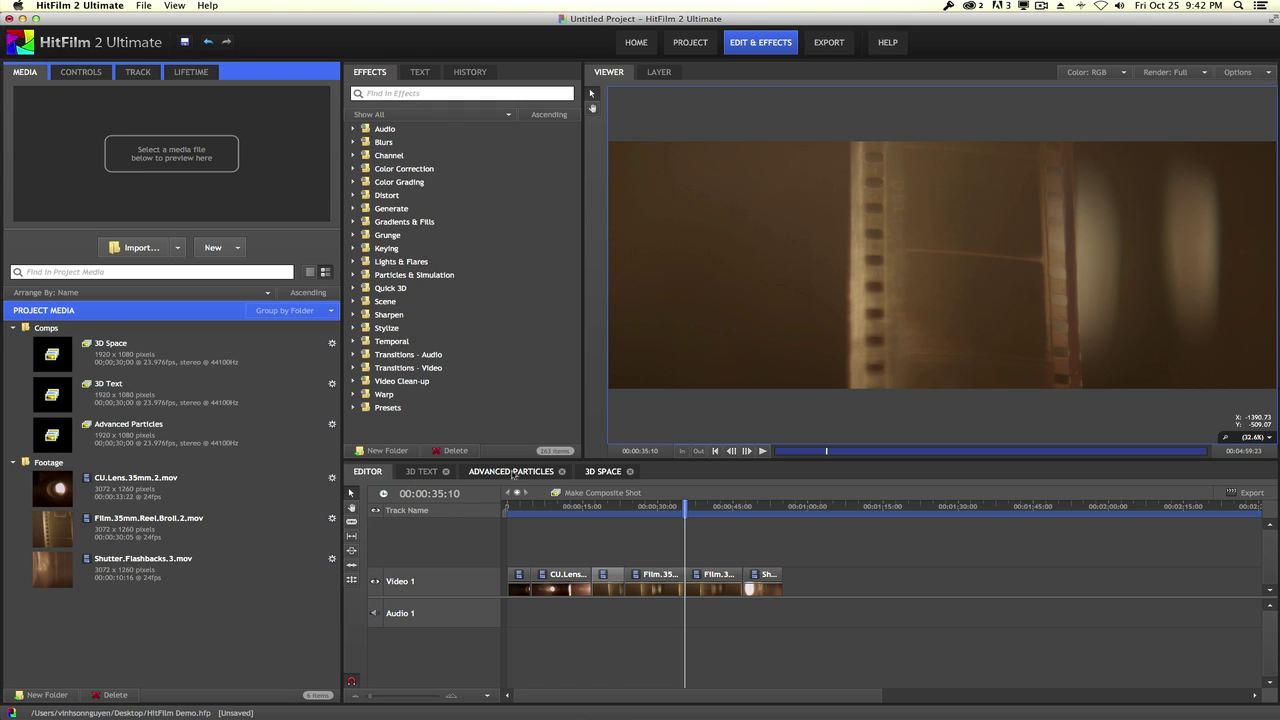
# Switch to the 3D Space composite showing the Blue Fire and Red Fire bonfires
pyautogui.click(597, 472)
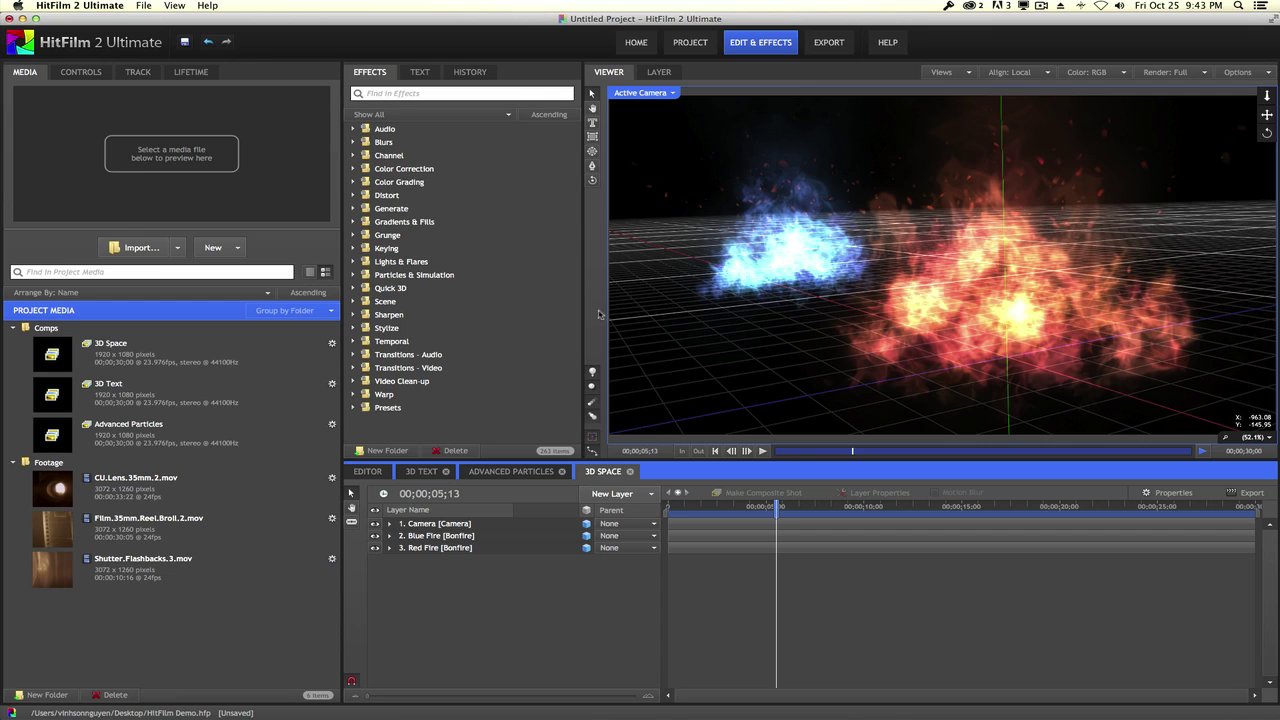
# Activate the Viewer and select the Red Fire, Blue Fire and Camera layers, ending on Blue Fire
pyautogui.click(596, 188)
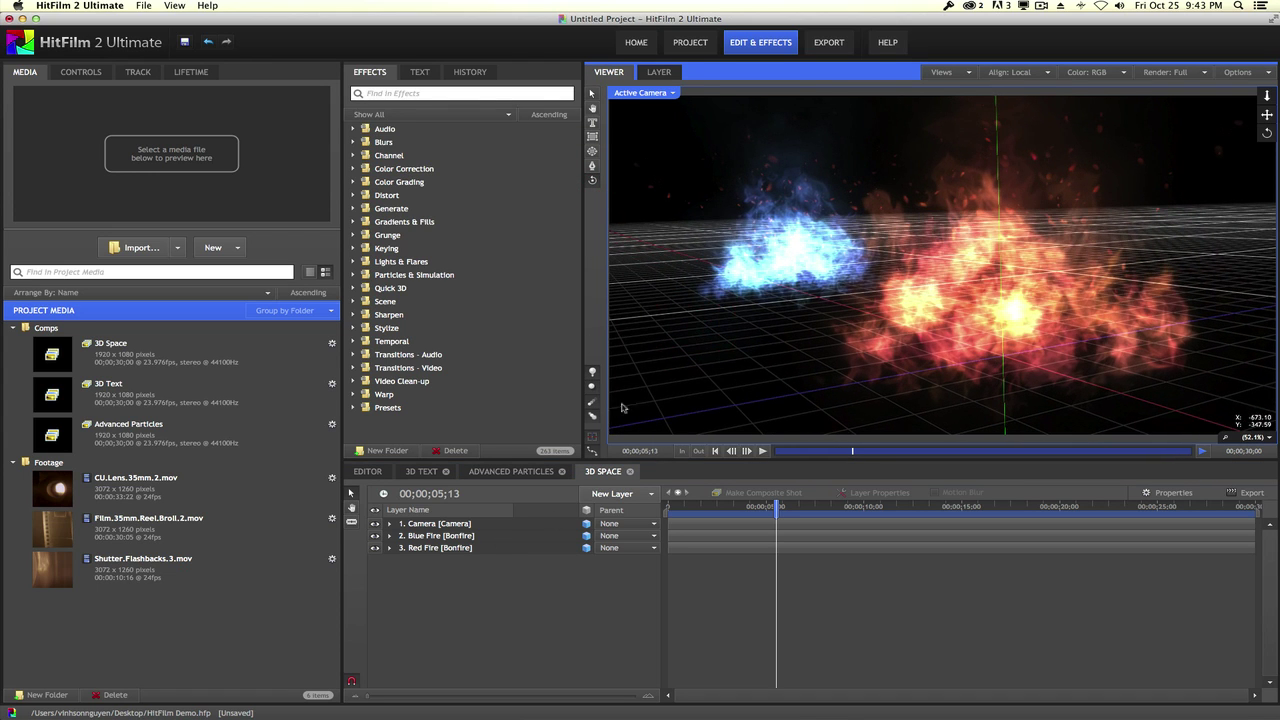
pyautogui.click(427, 548)
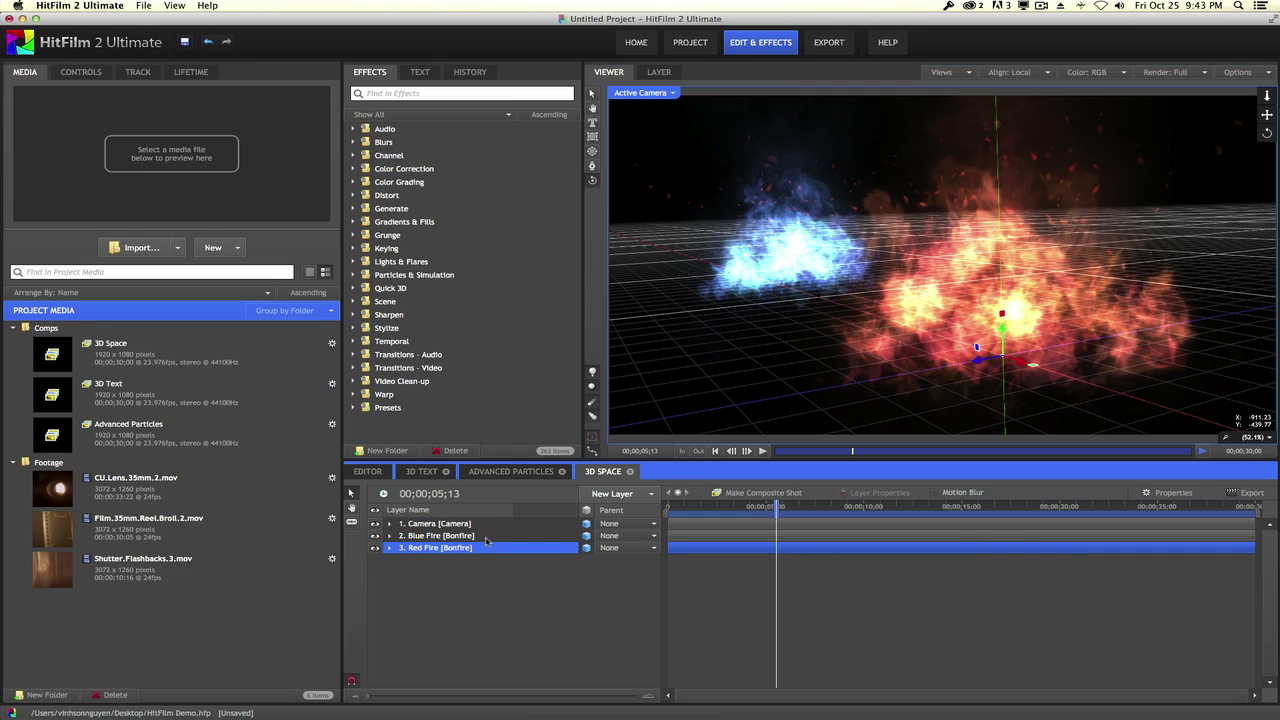
pyautogui.click(487, 537)
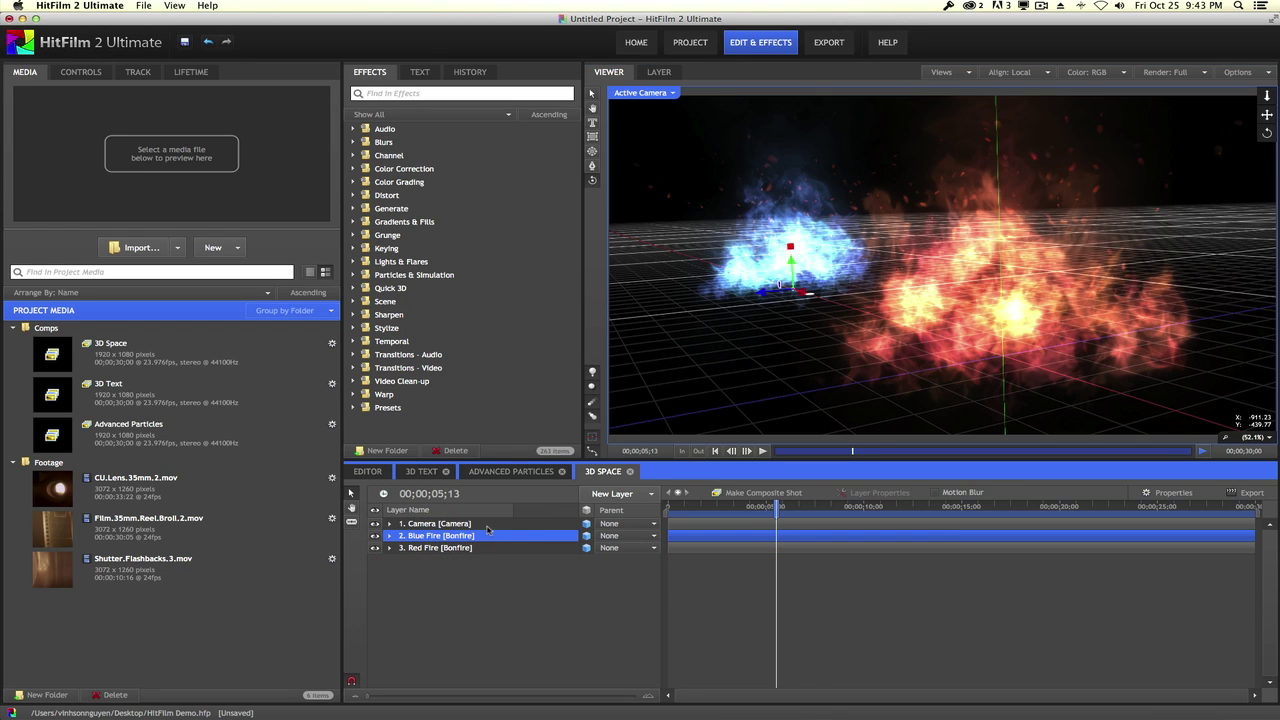
pyautogui.click(472, 524)
pyautogui.click(771, 358)
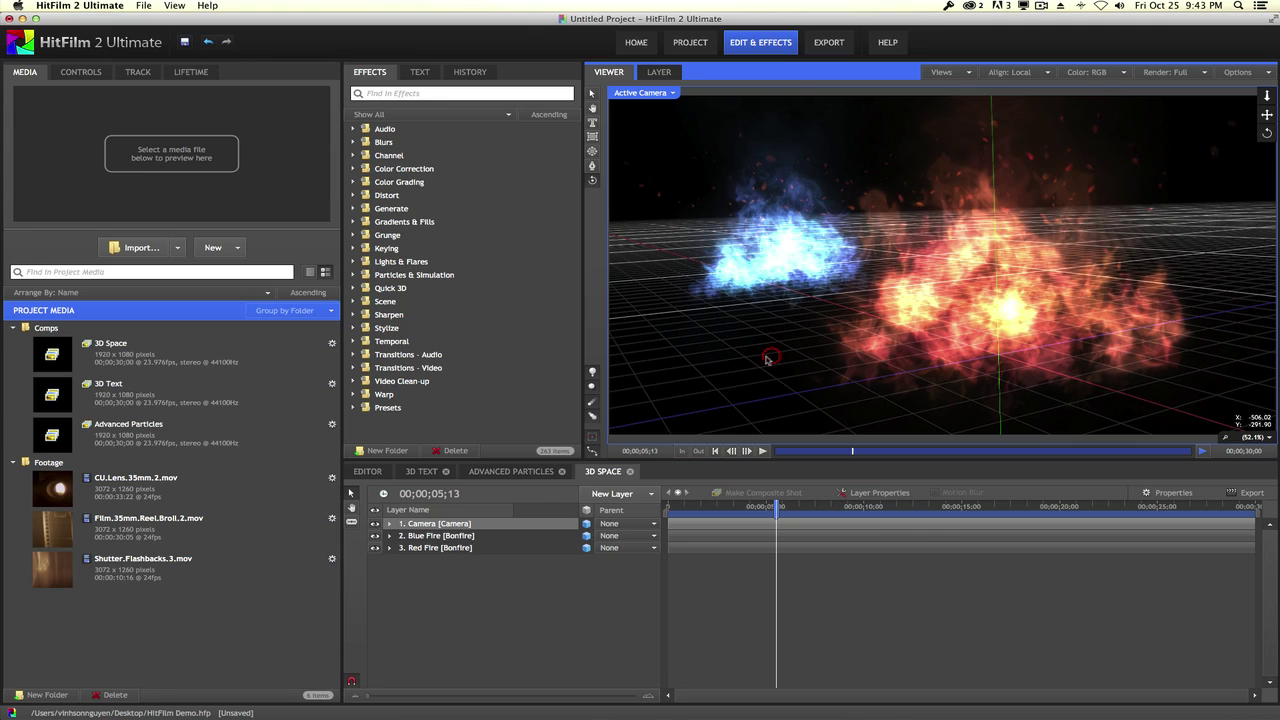
pyautogui.click(466, 538)
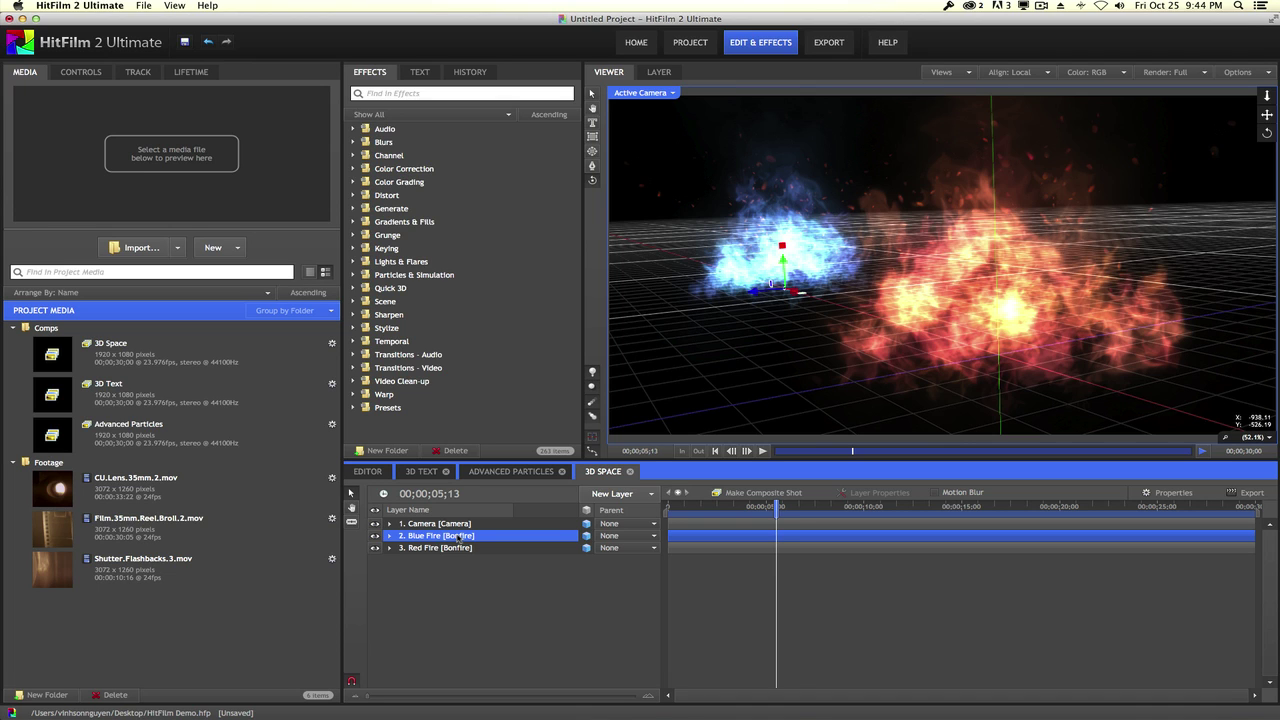
# Orbit and pan the camera view until the blue bonfire sits left of the red one
pyautogui.moveTo(868, 348); pyautogui.dragTo(703, 352)
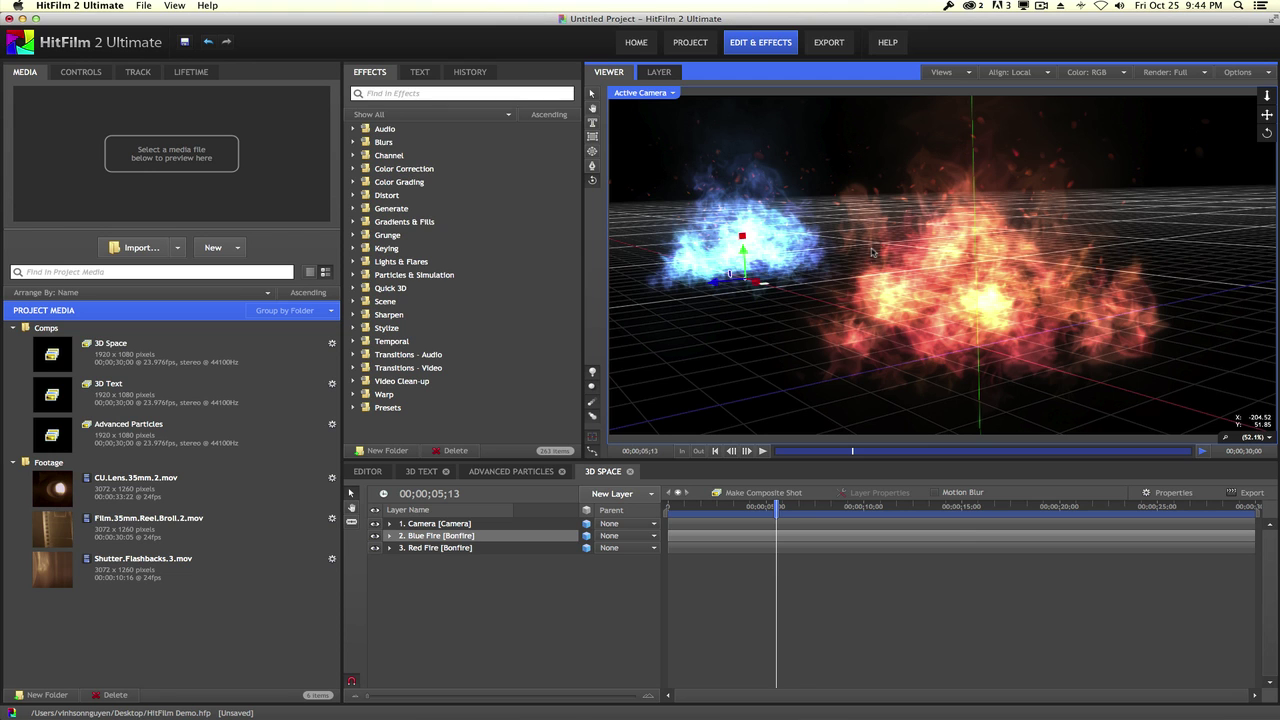
pyautogui.moveTo(1155, 278); pyautogui.dragTo(1200, 303)
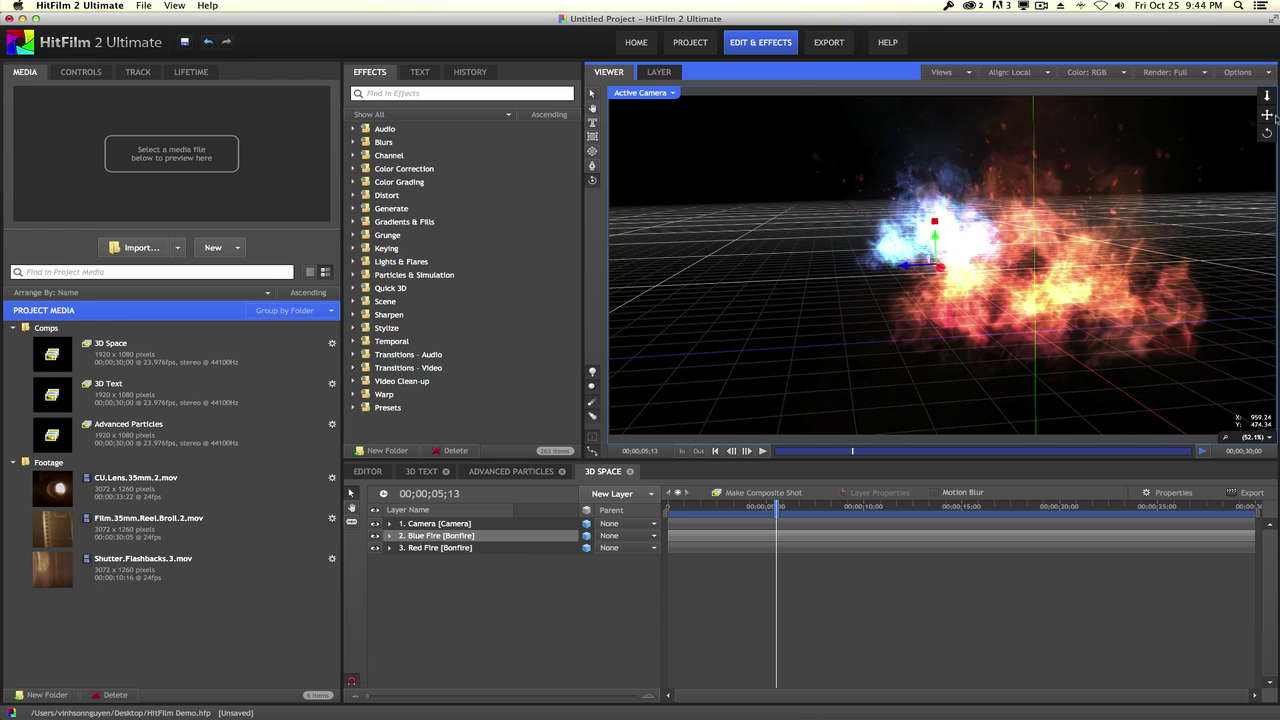
pyautogui.moveTo(1275, 118); pyautogui.dragTo(1259, 110)
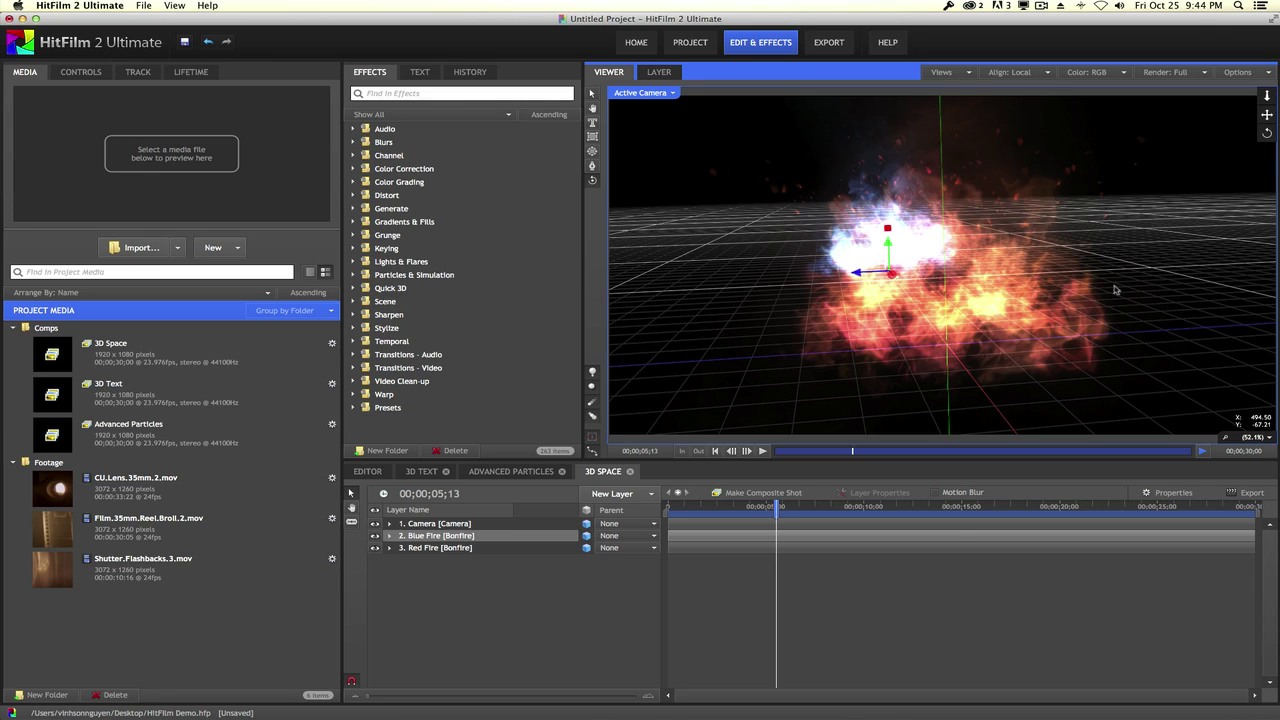
pyautogui.moveTo(838, 309); pyautogui.dragTo(851, 322)
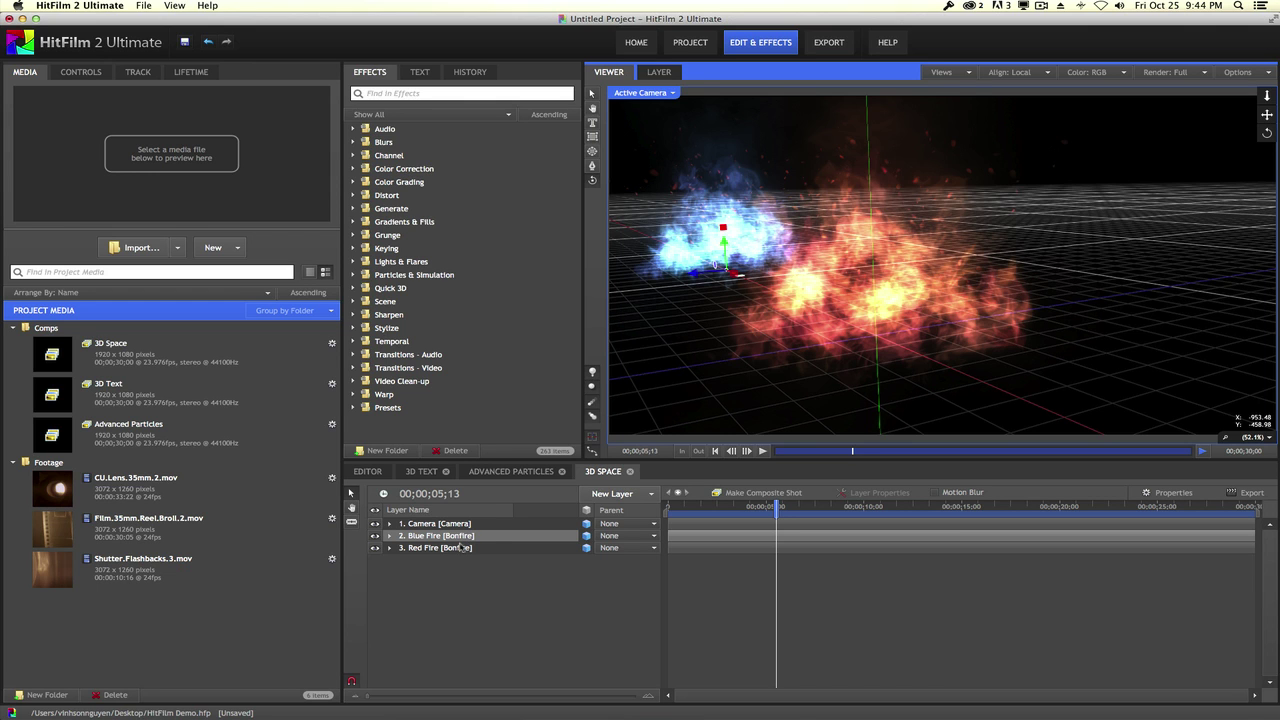
pyautogui.moveTo(1110, 287)
pyautogui.mouseDown()
pyautogui.moveTo(1125, 270)
pyautogui.moveTo(1114, 243)
pyautogui.moveTo(1157, 249)
pyautogui.moveTo(1160, 235)
pyautogui.moveTo(938, 289)
pyautogui.mouseUp()
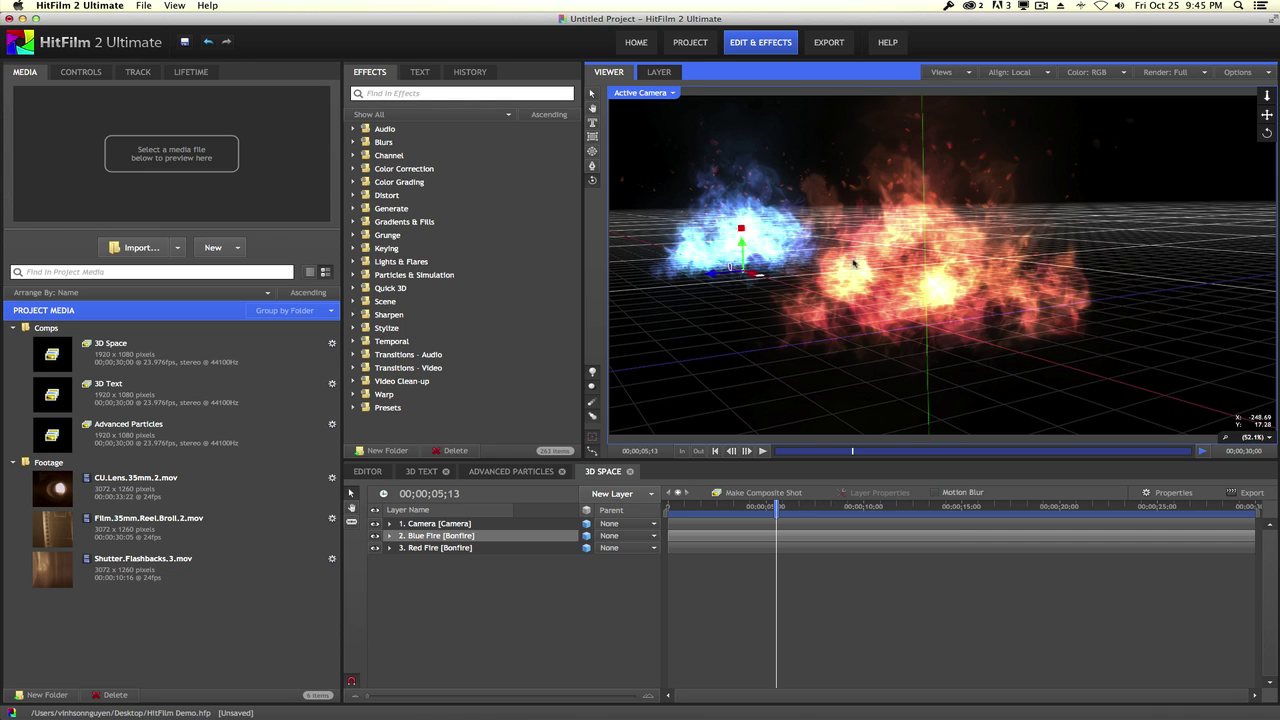
pyautogui.moveTo(855, 265); pyautogui.dragTo(829, 258)
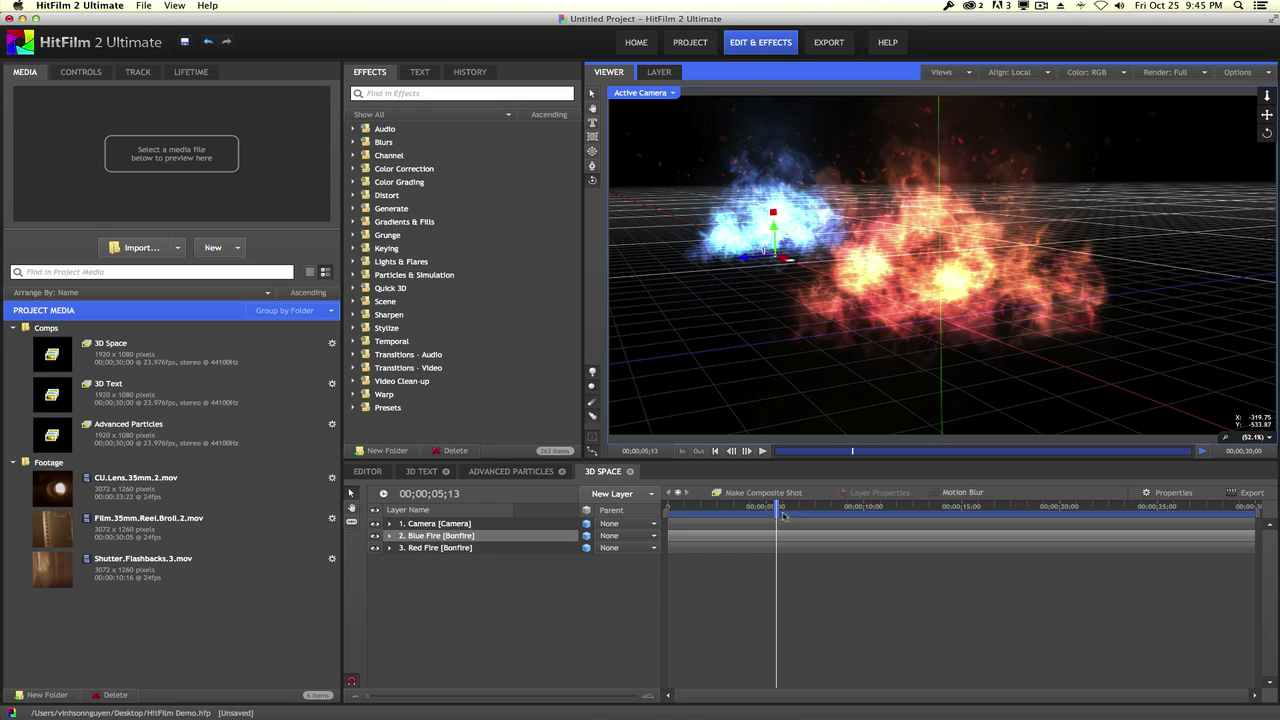
# Play the bonfire animation from one second earlier and stop at 00;00;11;07
pyautogui.moveTo(777, 507); pyautogui.dragTo(735, 508)
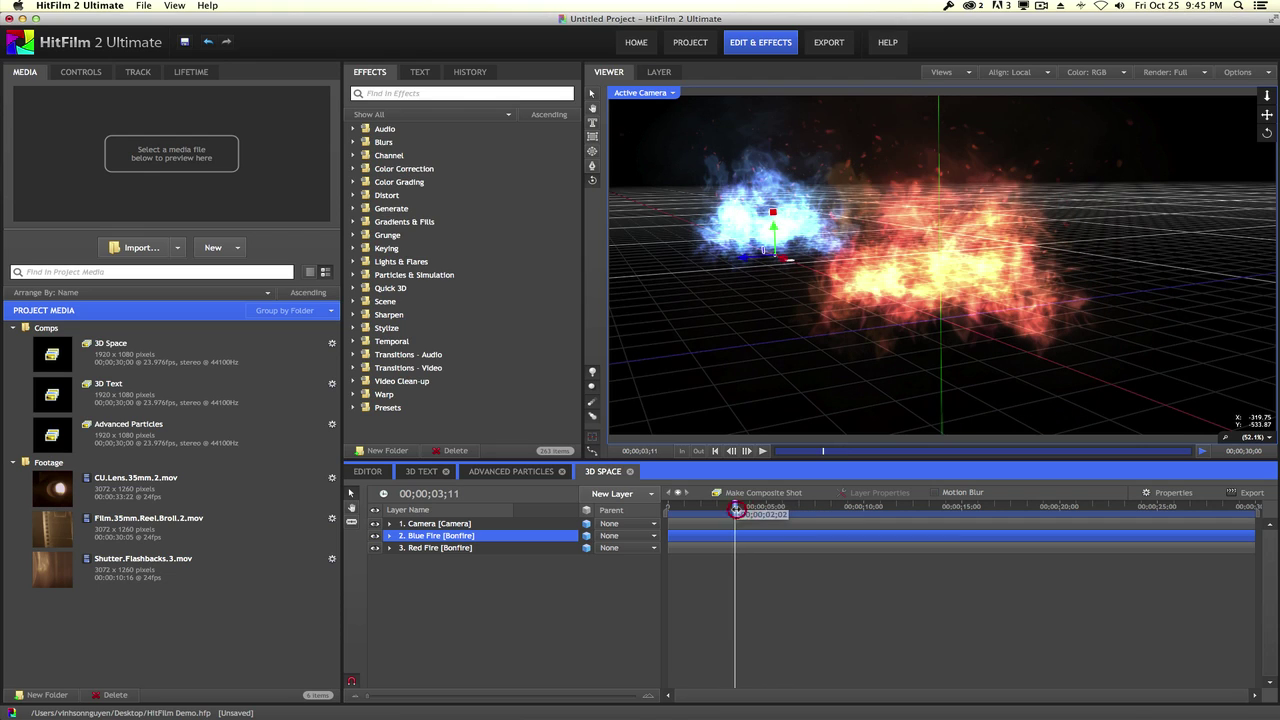
pyautogui.click(761, 451)
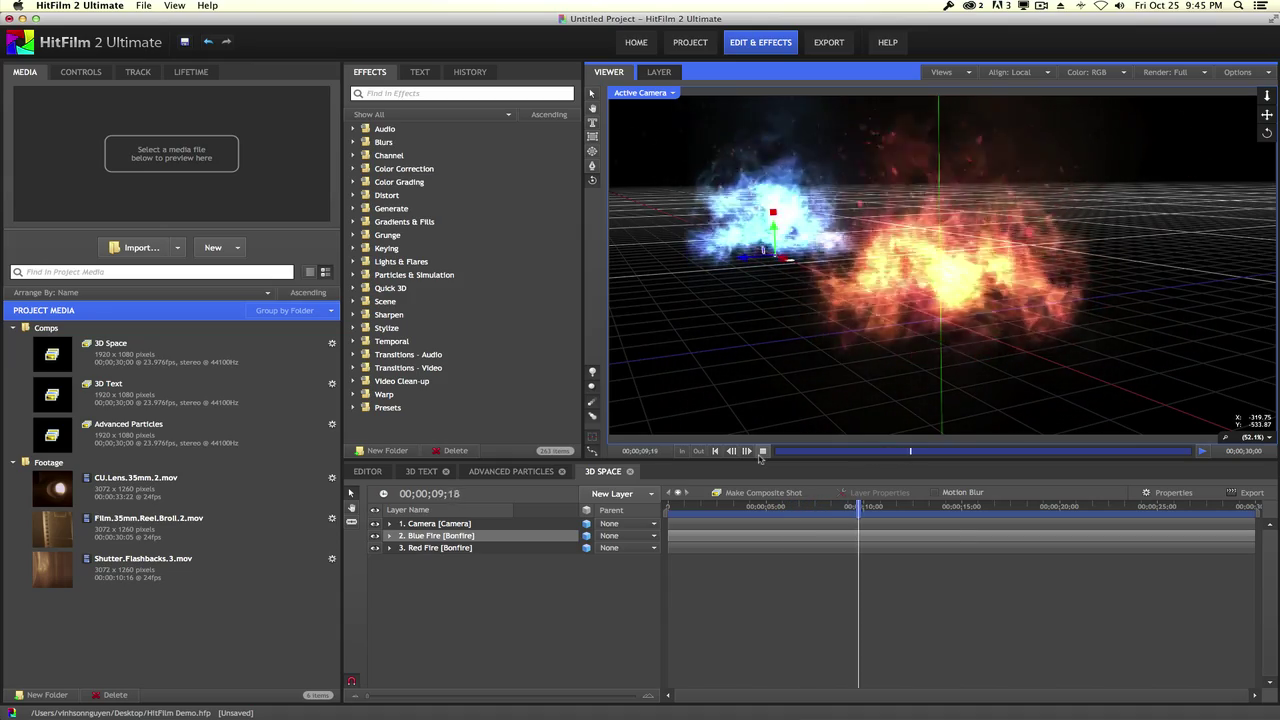
pyautogui.click(762, 451)
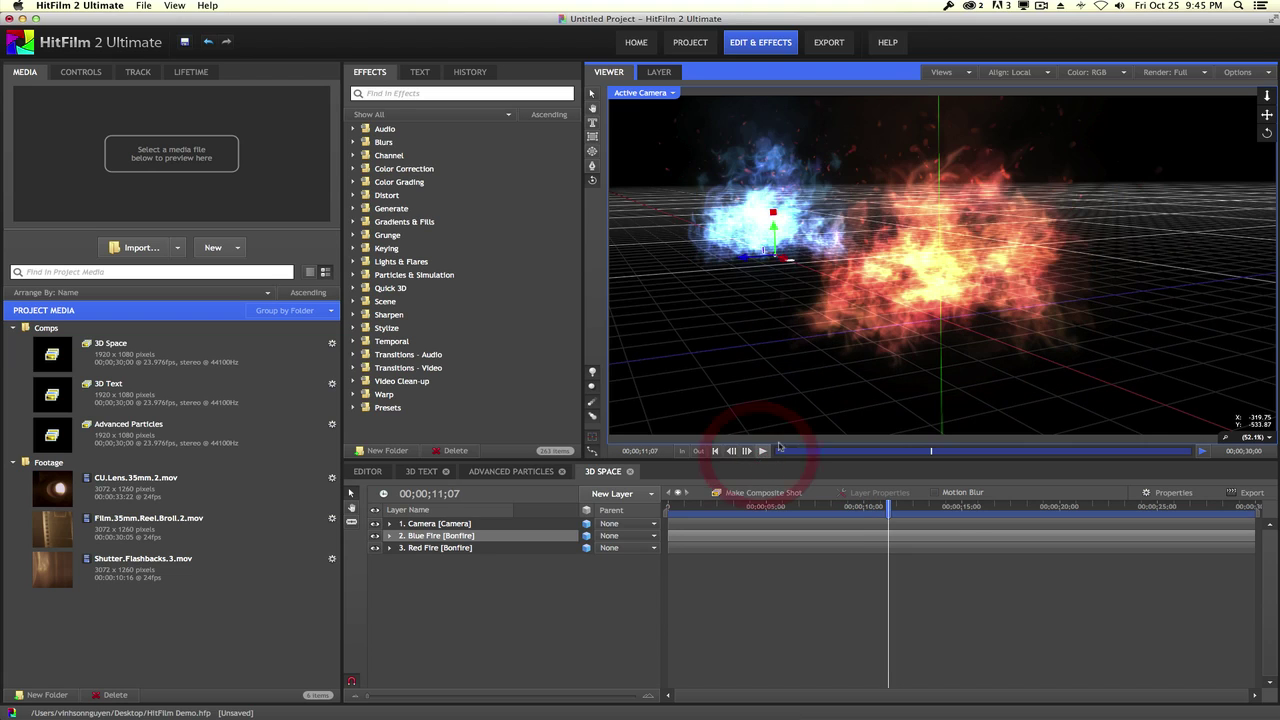
pyautogui.click(913, 358)
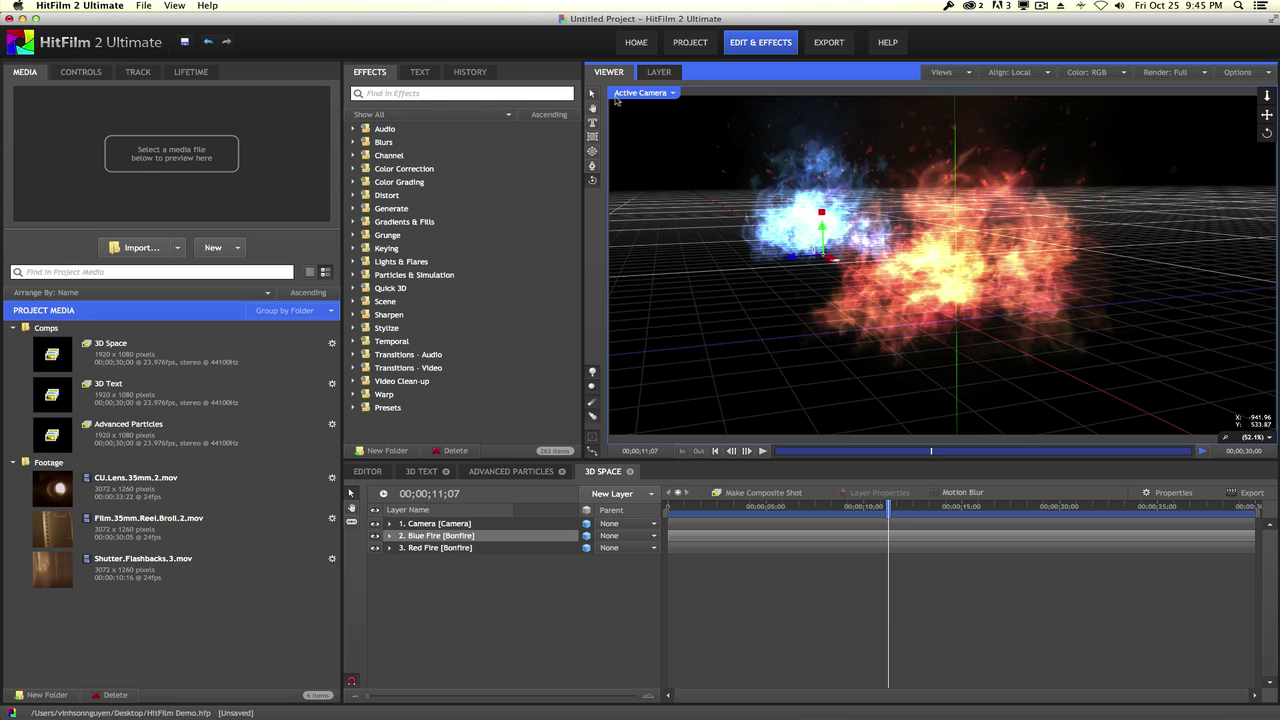
# Orbit the camera view further around the two bonfires
pyautogui.moveTo(732, 263)
pyautogui.mouseDown()
pyautogui.moveTo(742, 268)
pyautogui.moveTo(732, 255)
pyautogui.mouseUp()
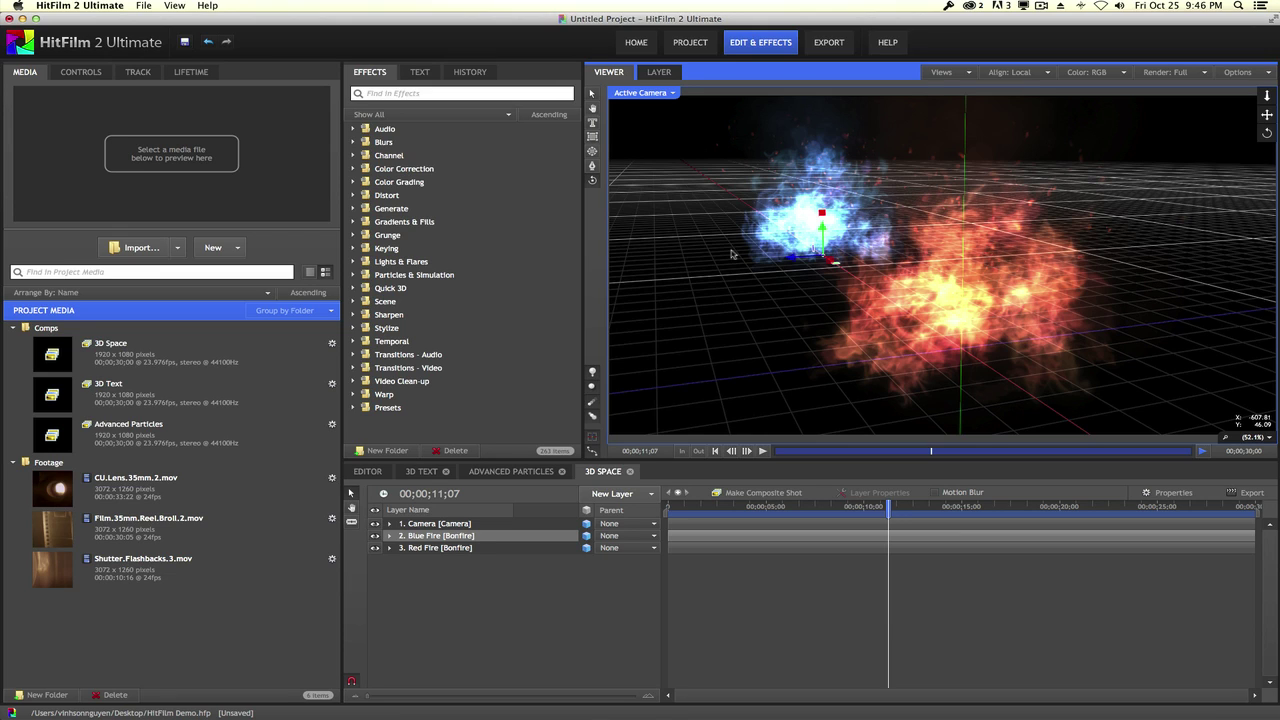
pyautogui.moveTo(1158, 322)
pyautogui.mouseDown()
pyautogui.moveTo(1097, 318)
pyautogui.moveTo(1151, 328)
pyautogui.mouseUp()
pyautogui.click(1091, 321)
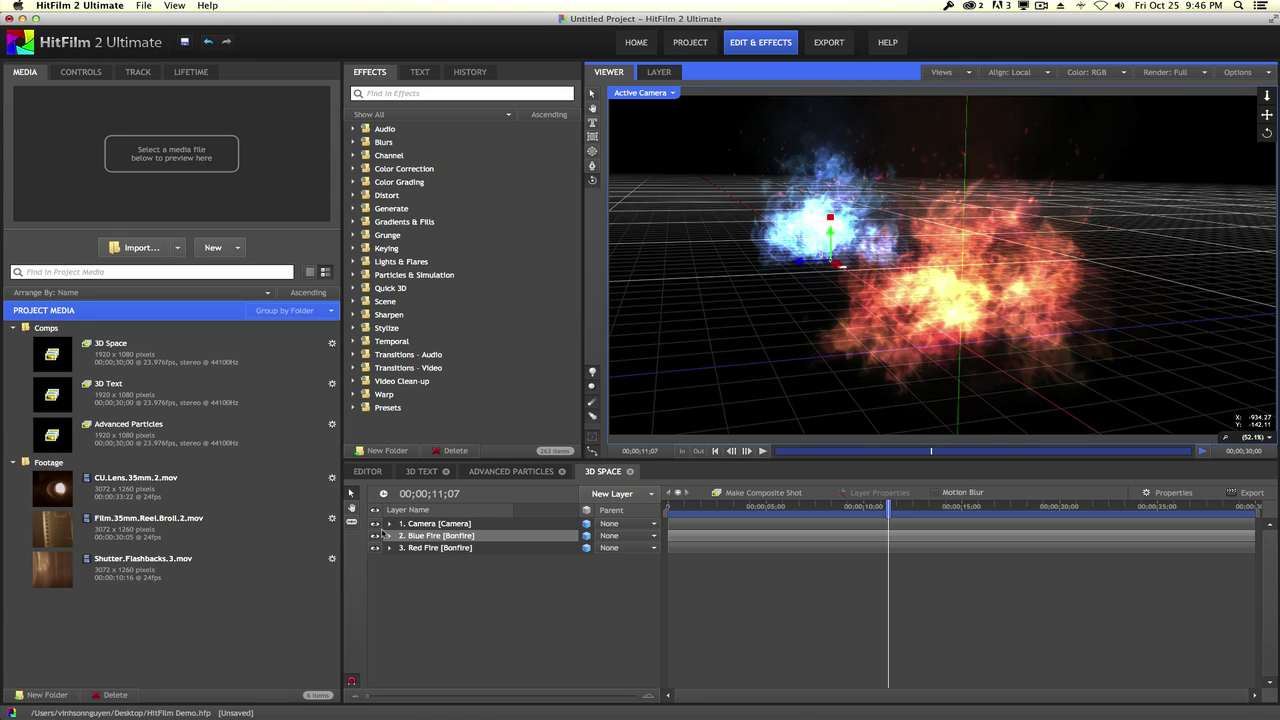
# Toggle Blue Fire and Red Fire visibility to check each alone, then scrub to 00;00;12;22
pyautogui.click(375, 535)
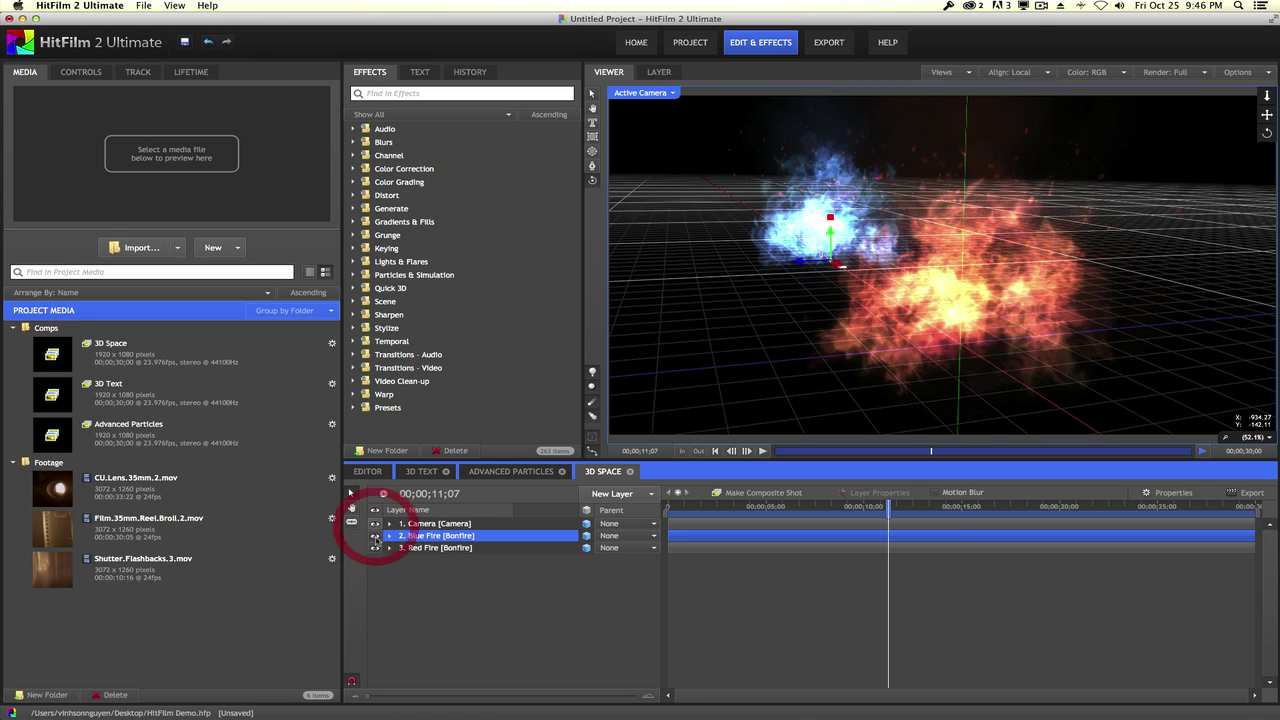
pyautogui.click(375, 535)
pyautogui.click(375, 535)
pyautogui.click(375, 547)
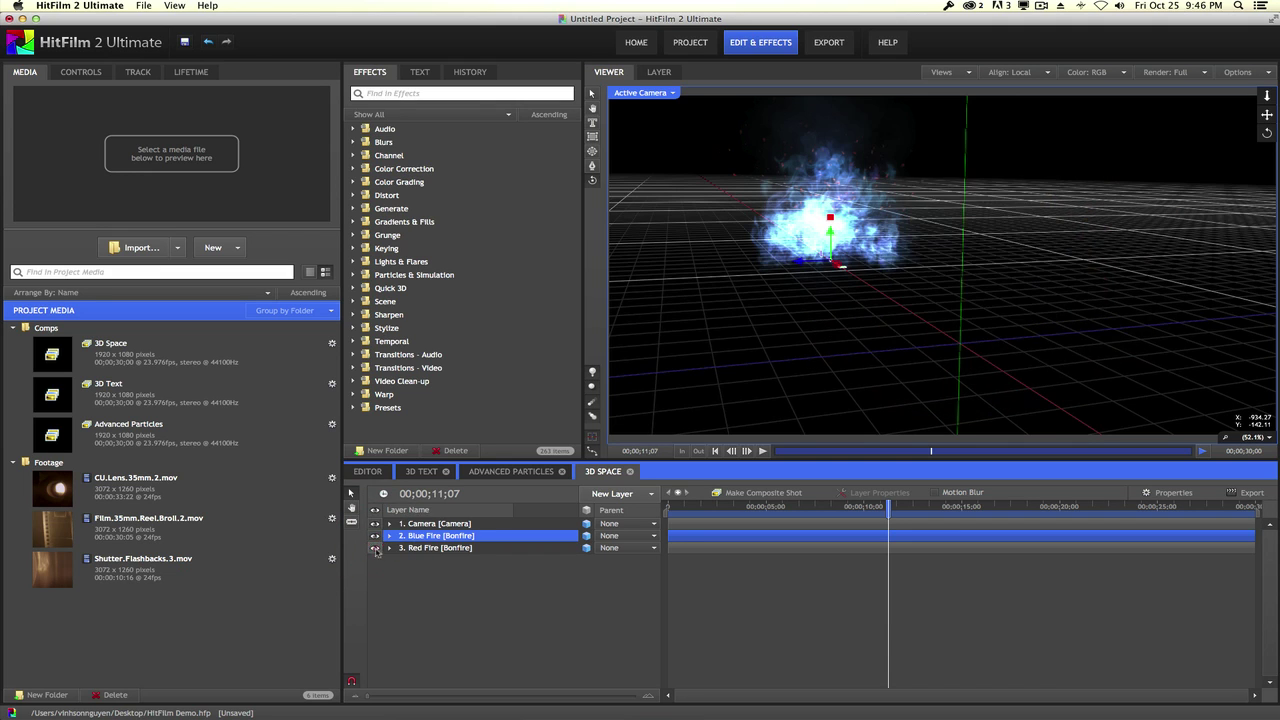
pyautogui.click(375, 547)
pyautogui.moveTo(895, 507); pyautogui.dragTo(921, 506)
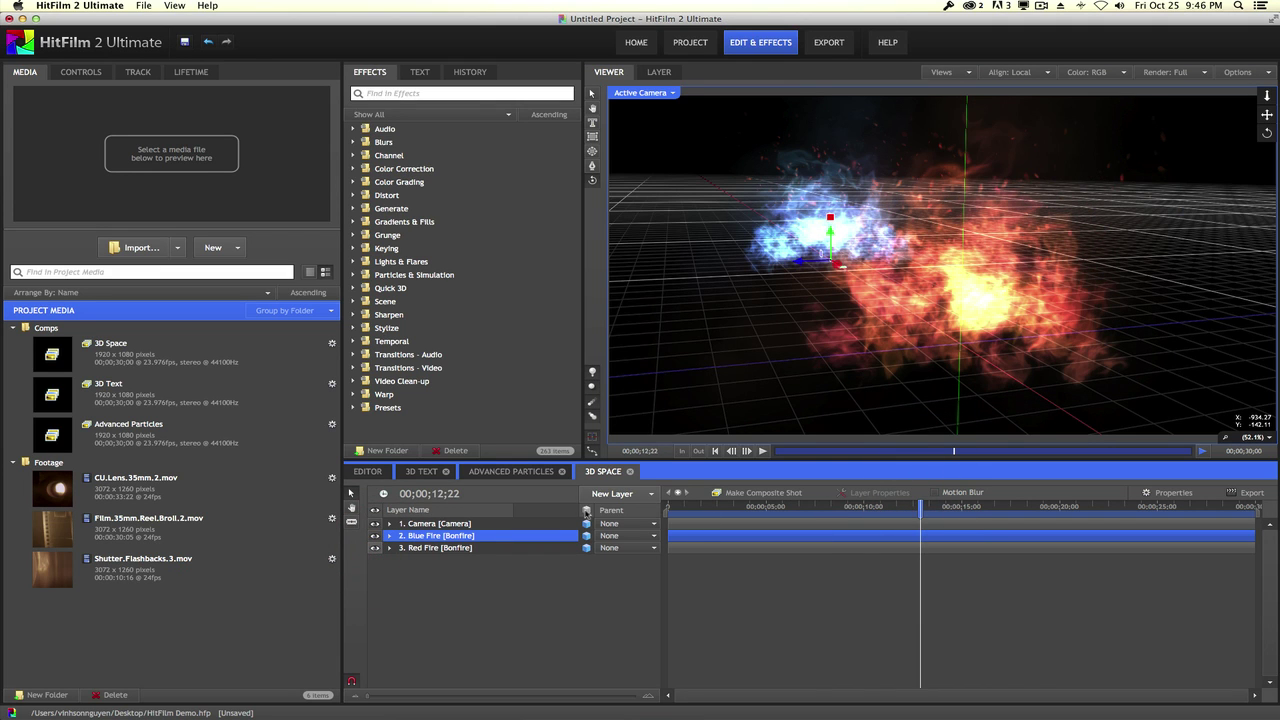
# Leave Blue Fire's parent as None and glance into the Audio effects folder
pyautogui.click(642, 527)
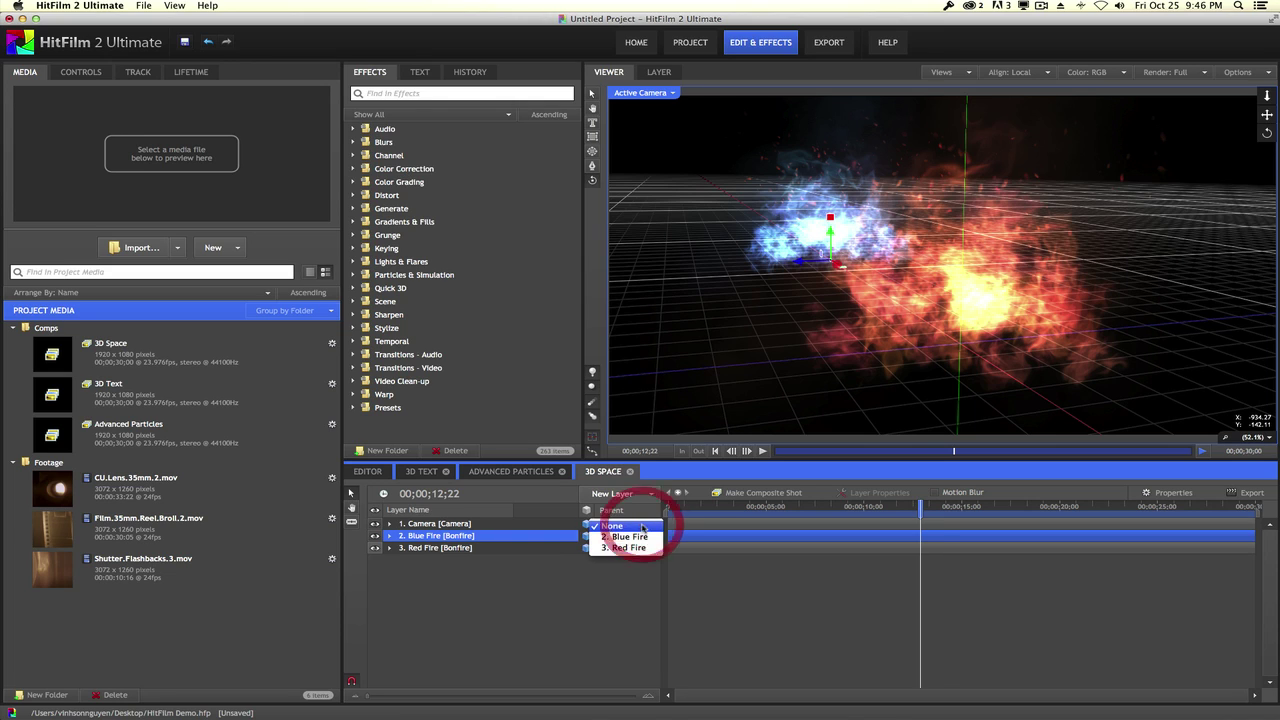
pyautogui.click(640, 588)
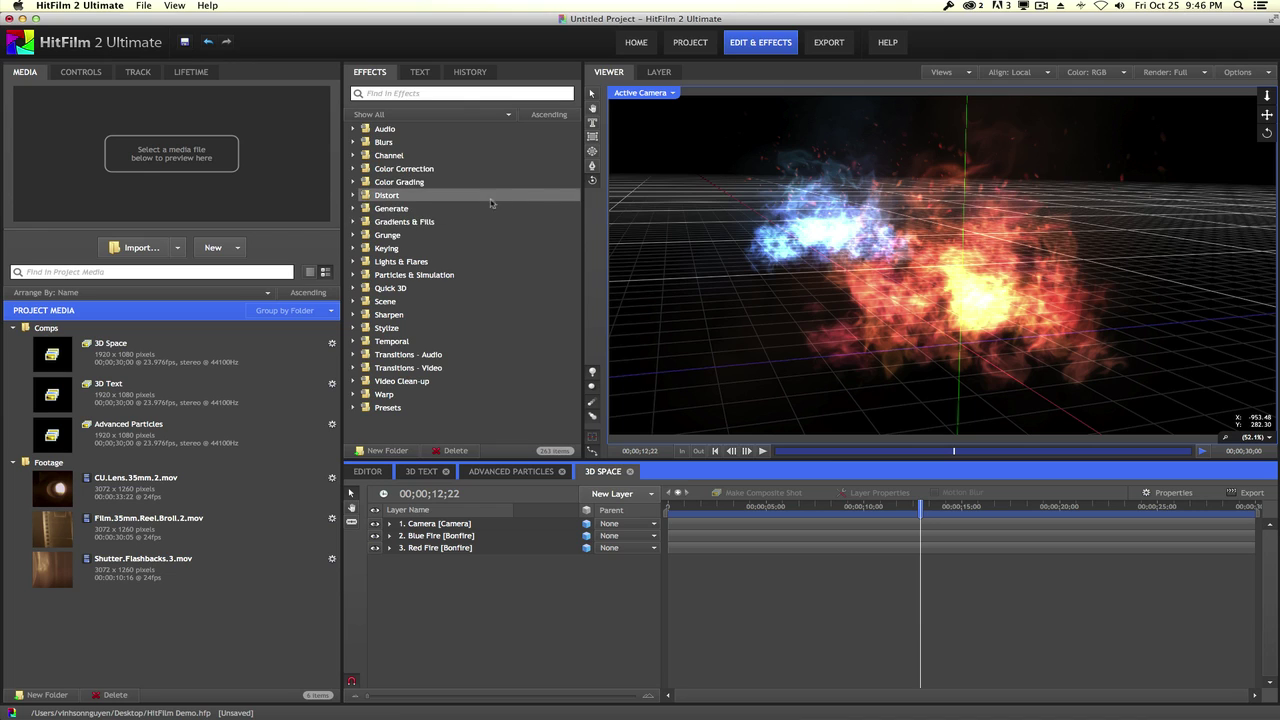
pyautogui.doubleClick(430, 127)
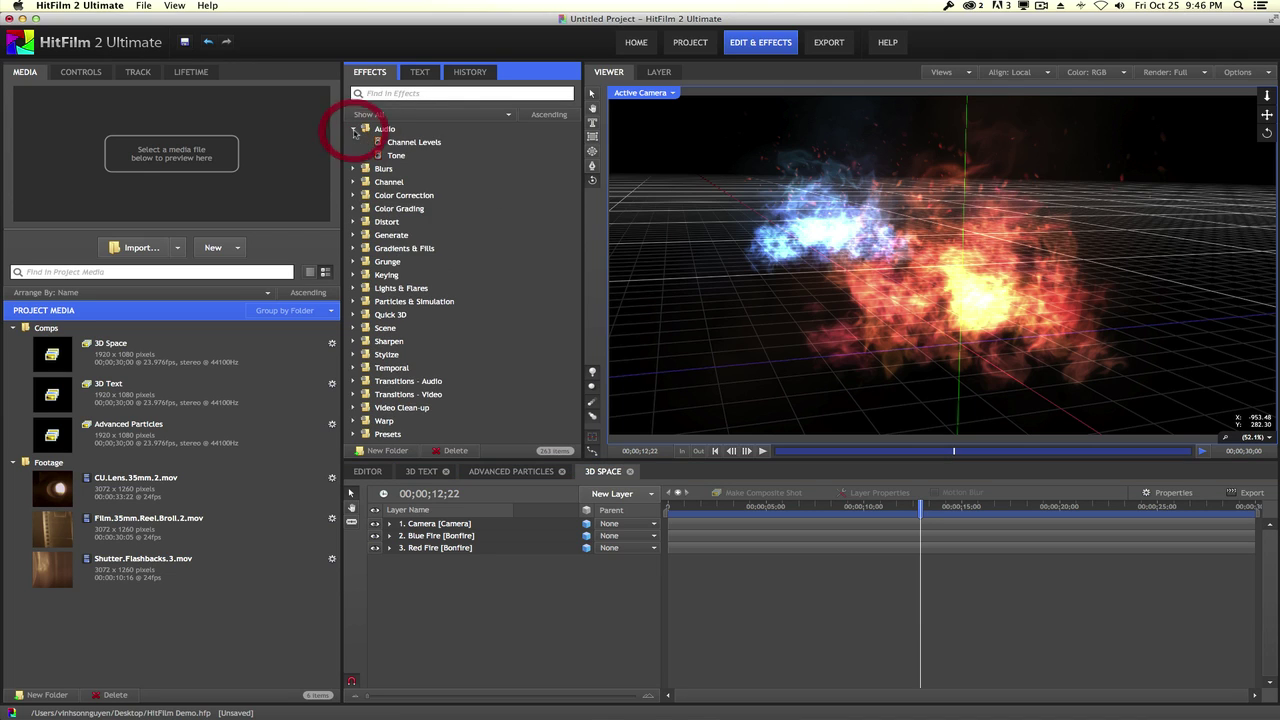
pyautogui.doubleClick(430, 125)
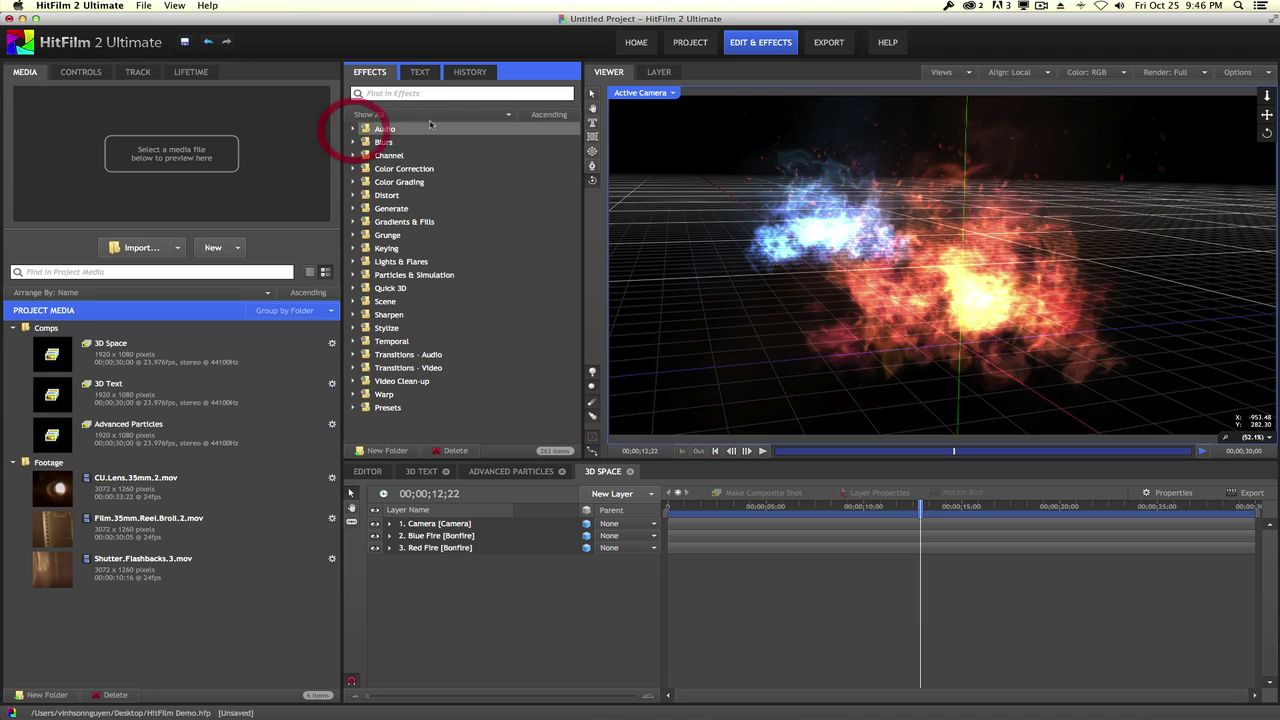
# Review Blue Fire's Fire, Smoke and Embers controls, then switch to the Red Fire layer
pyautogui.click(460, 537)
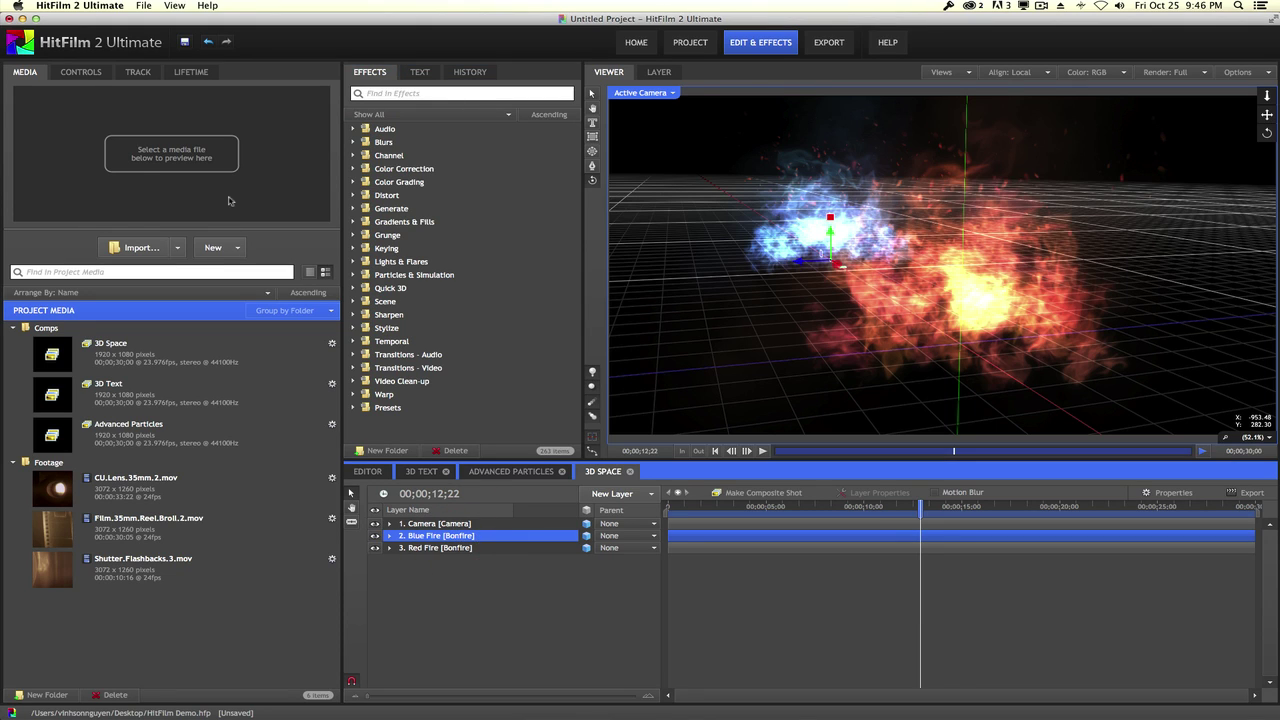
pyautogui.click(86, 73)
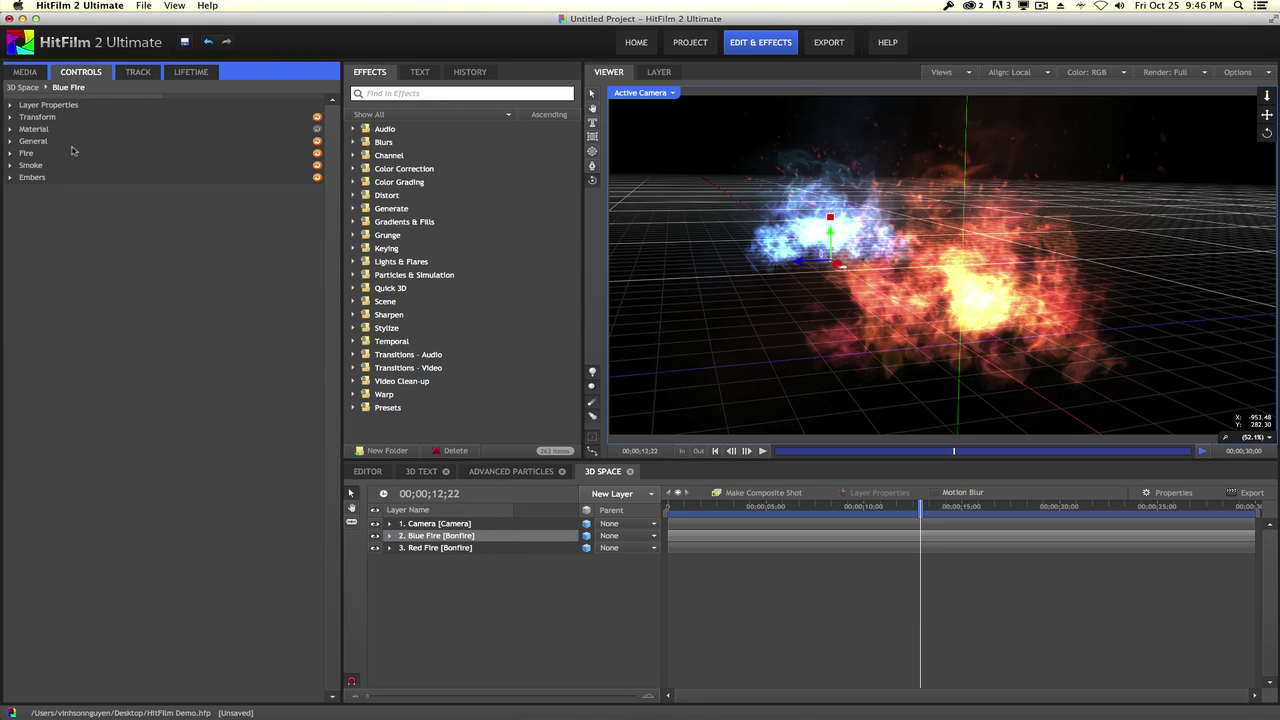
pyautogui.click(10, 154)
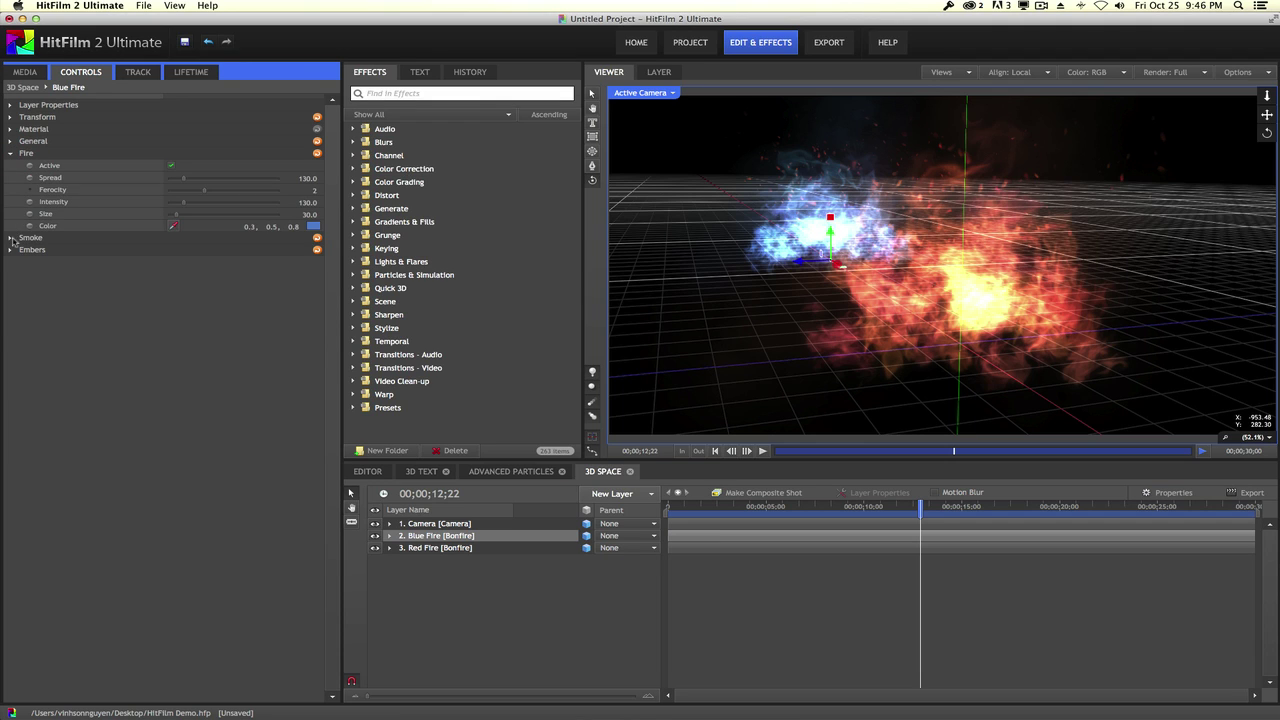
pyautogui.click(11, 238)
pyautogui.click(10, 334)
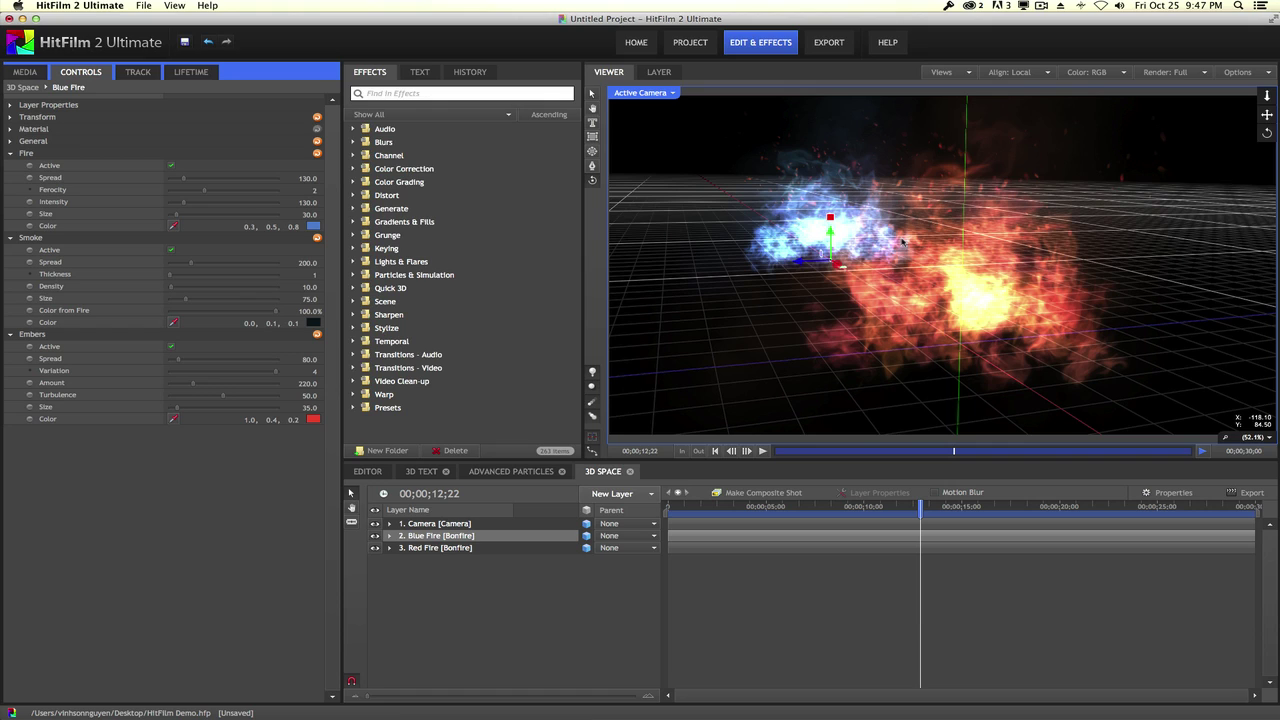
pyautogui.click(435, 548)
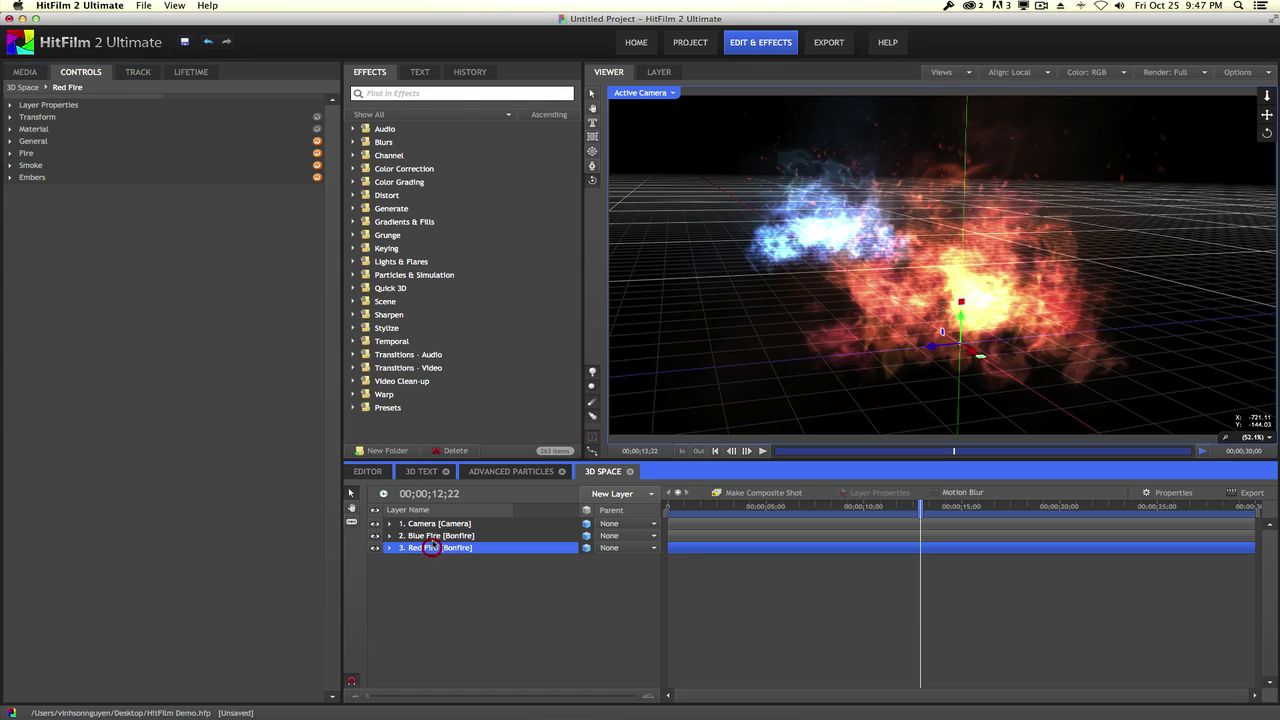
# Raise Red Fire's Fire Spread to 140 and Size to 35, and Embers Amount to 270
pyautogui.click(11, 154)
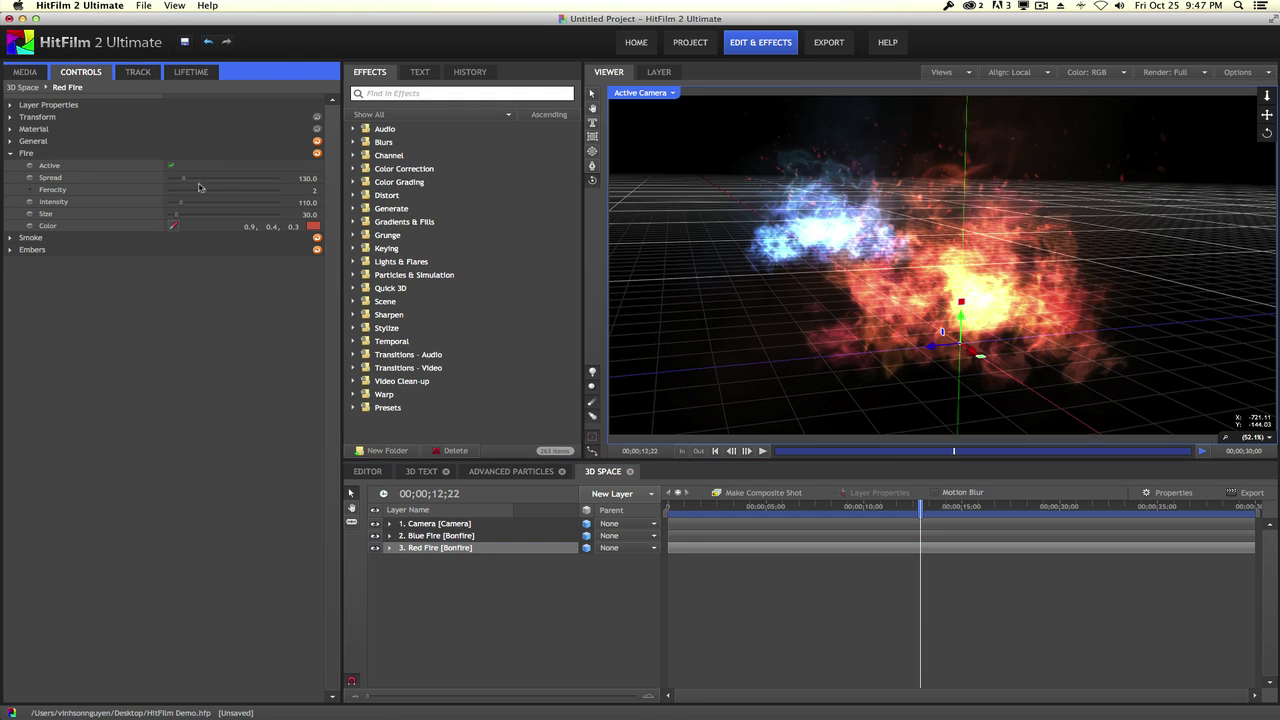
pyautogui.moveTo(177, 217); pyautogui.dragTo(185, 181)
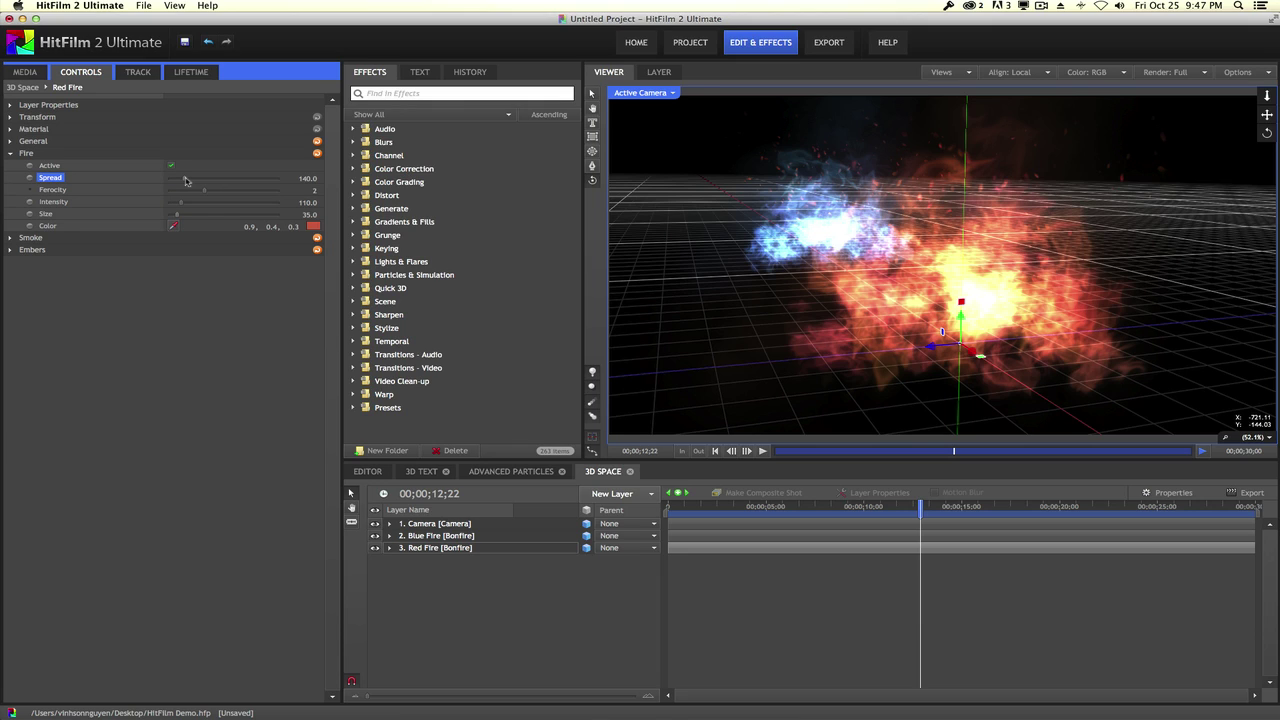
pyautogui.click(9, 239)
pyautogui.click(10, 335)
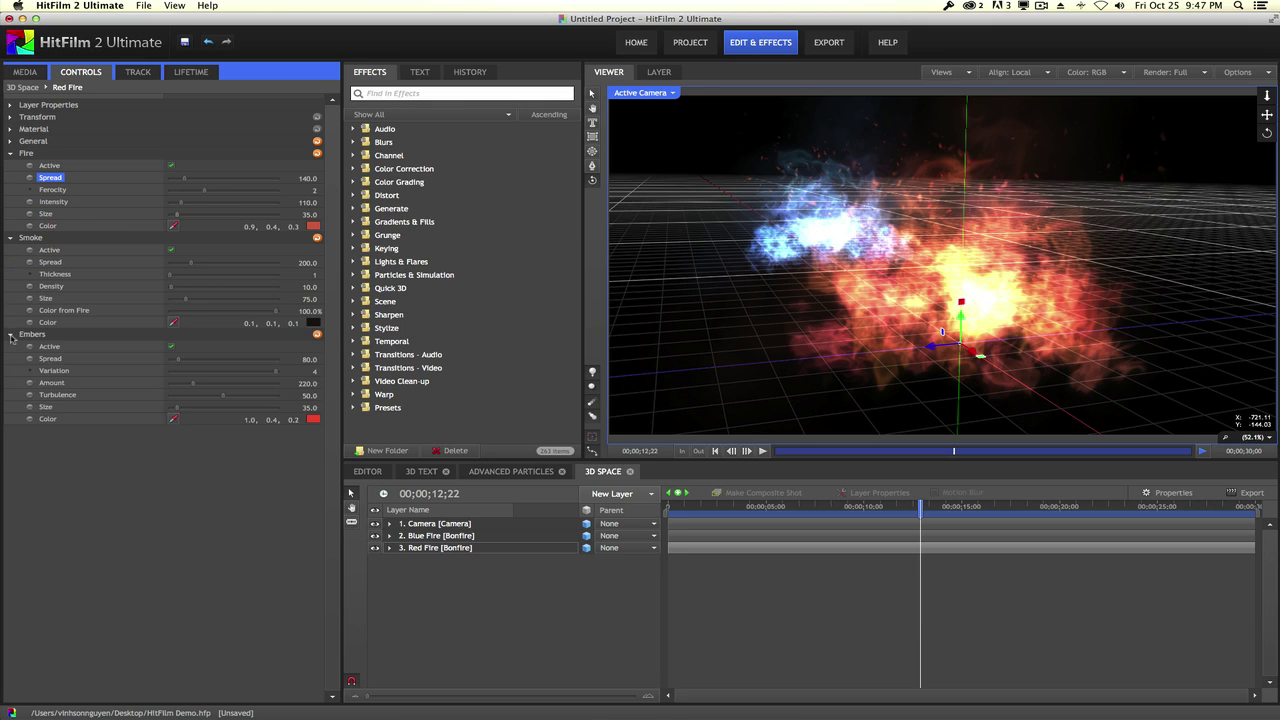
pyautogui.moveTo(184, 384); pyautogui.dragTo(201, 384)
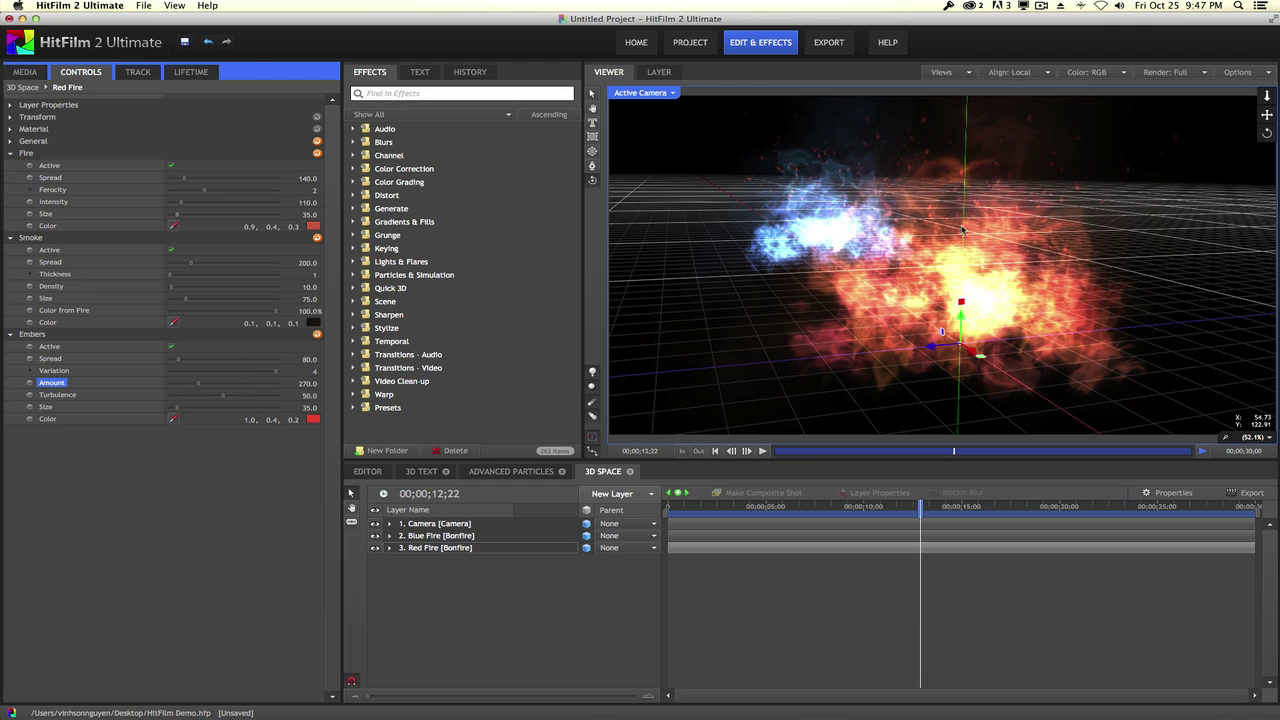
pyautogui.click(193, 298)
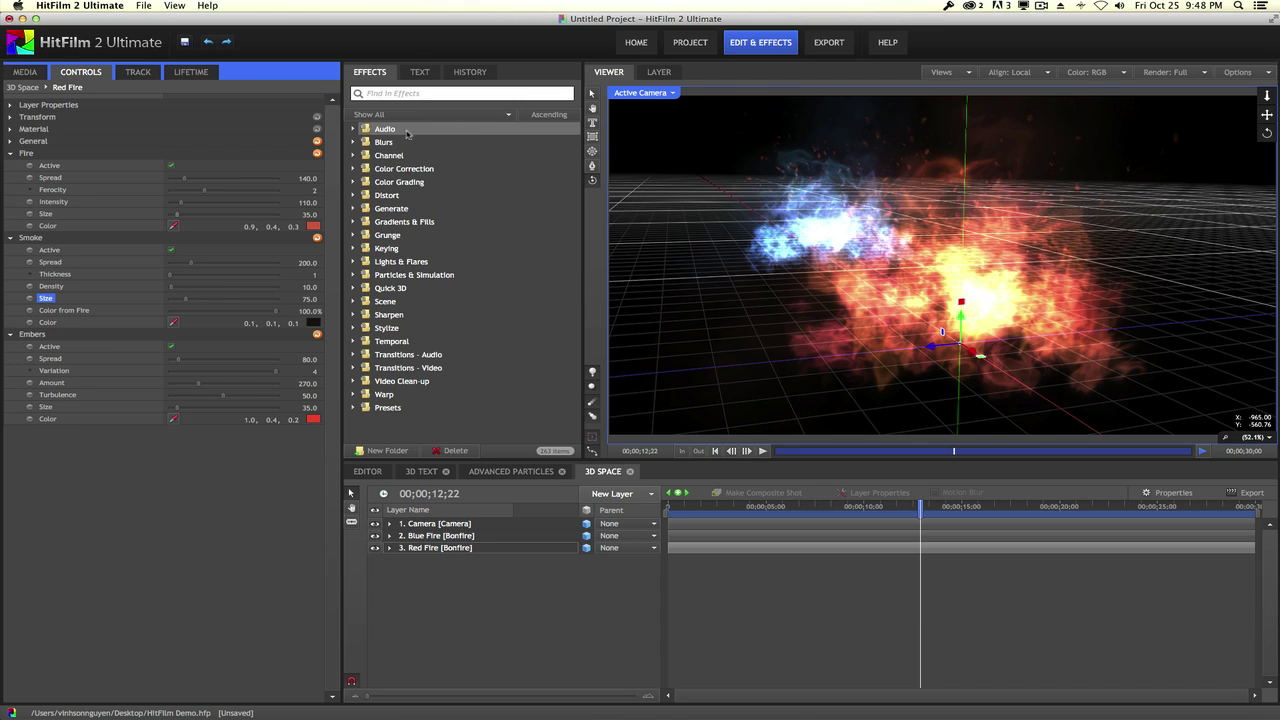
# Browse the Blurs, Channel, Color Correction, Distort and Particles & Simulation effects, then show Project Media
pyautogui.click(368, 139)
pyautogui.click(356, 143)
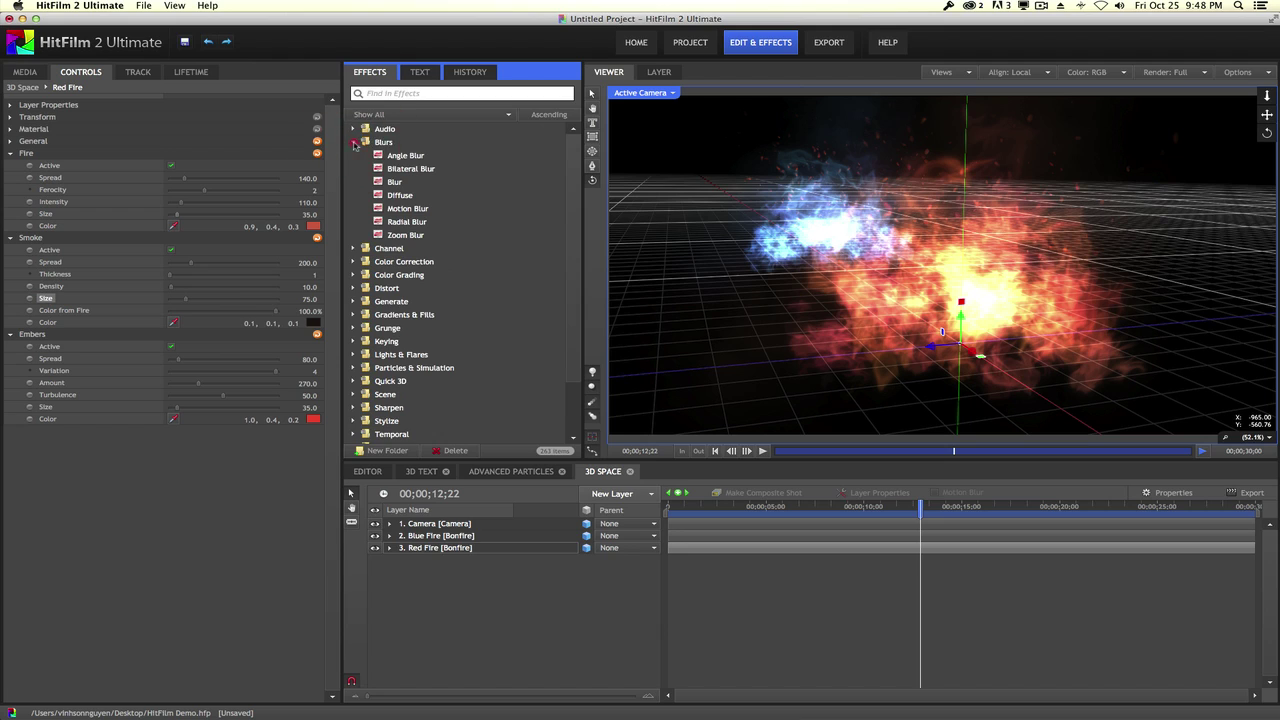
pyautogui.click(355, 143)
pyautogui.click(354, 156)
pyautogui.click(354, 156)
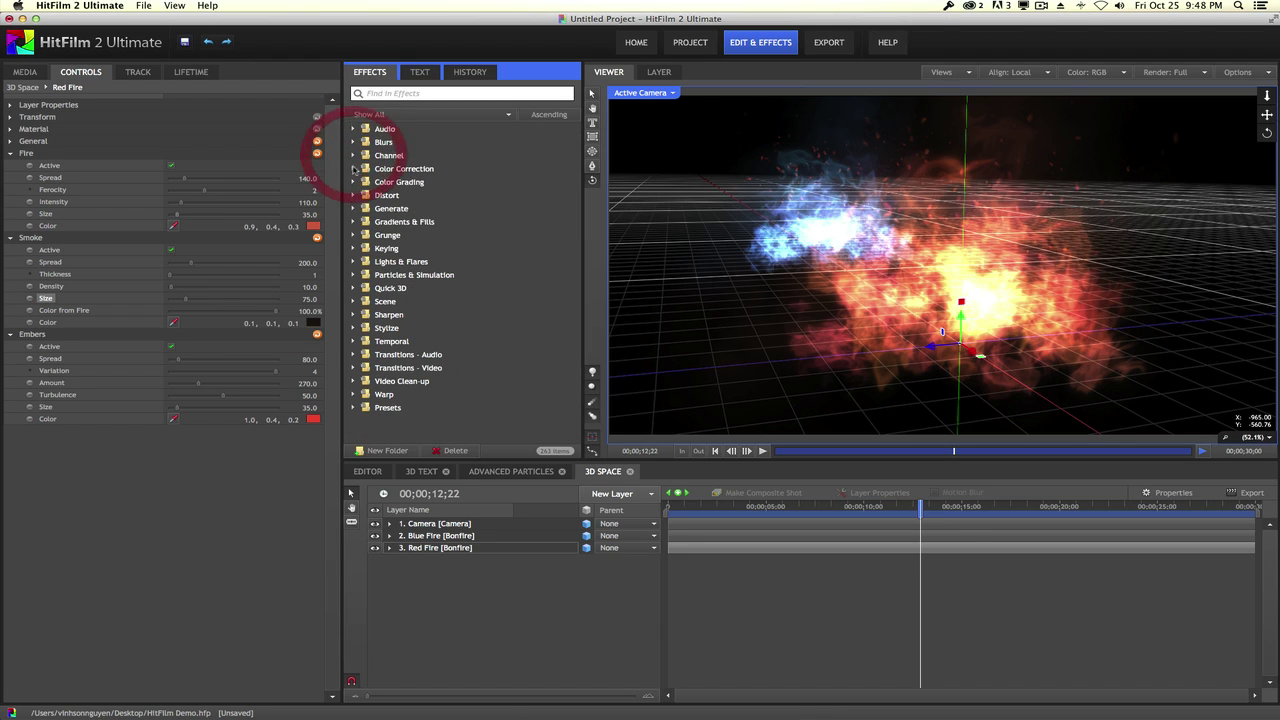
pyautogui.click(353, 169)
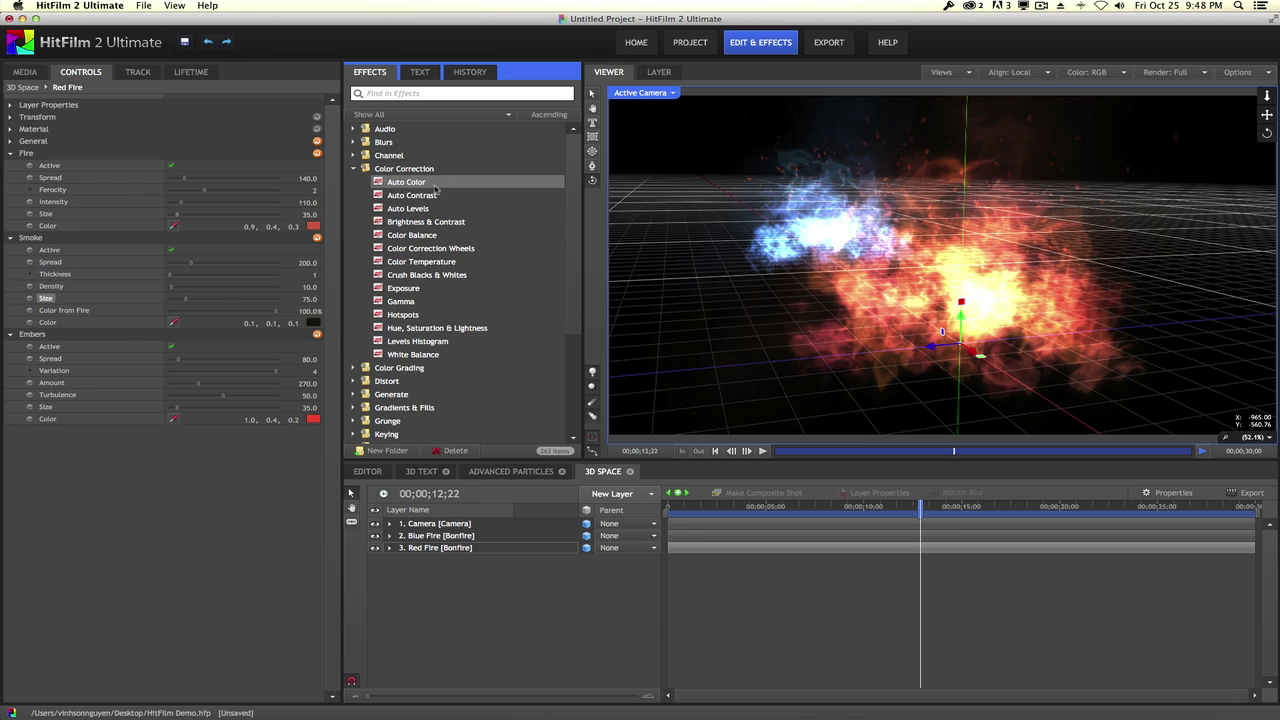
pyautogui.click(353, 169)
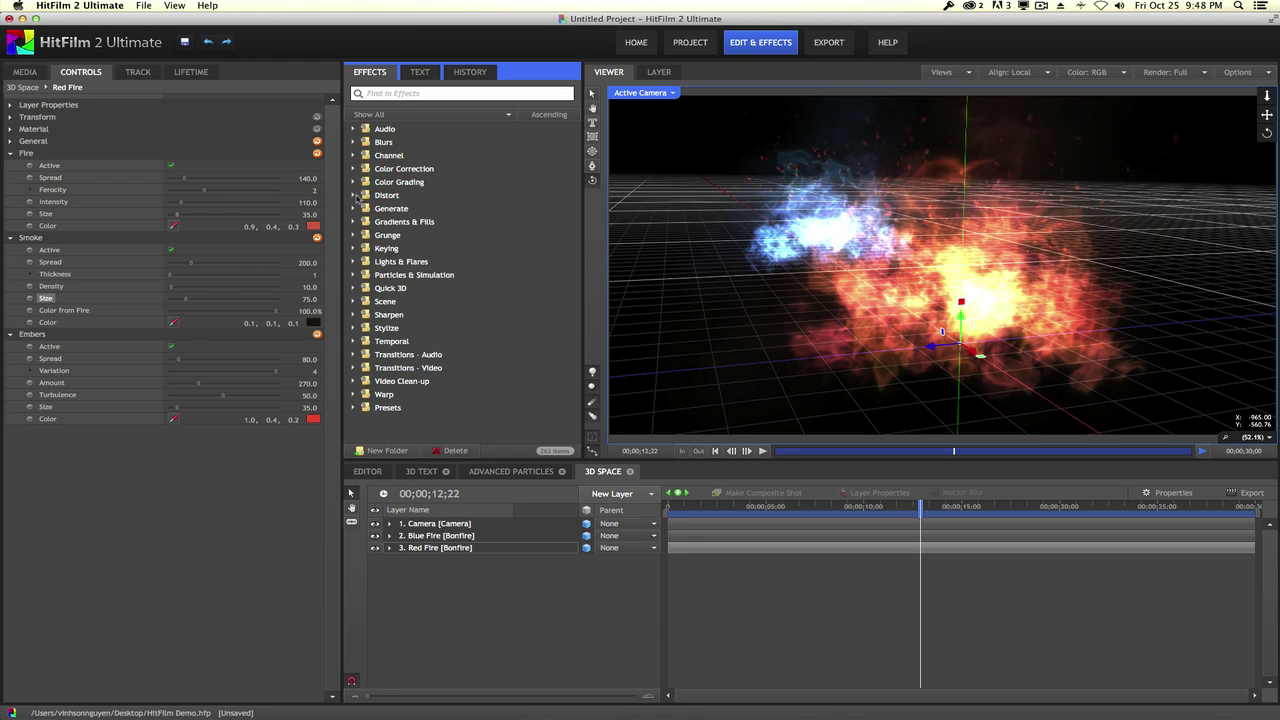
pyautogui.click(354, 195)
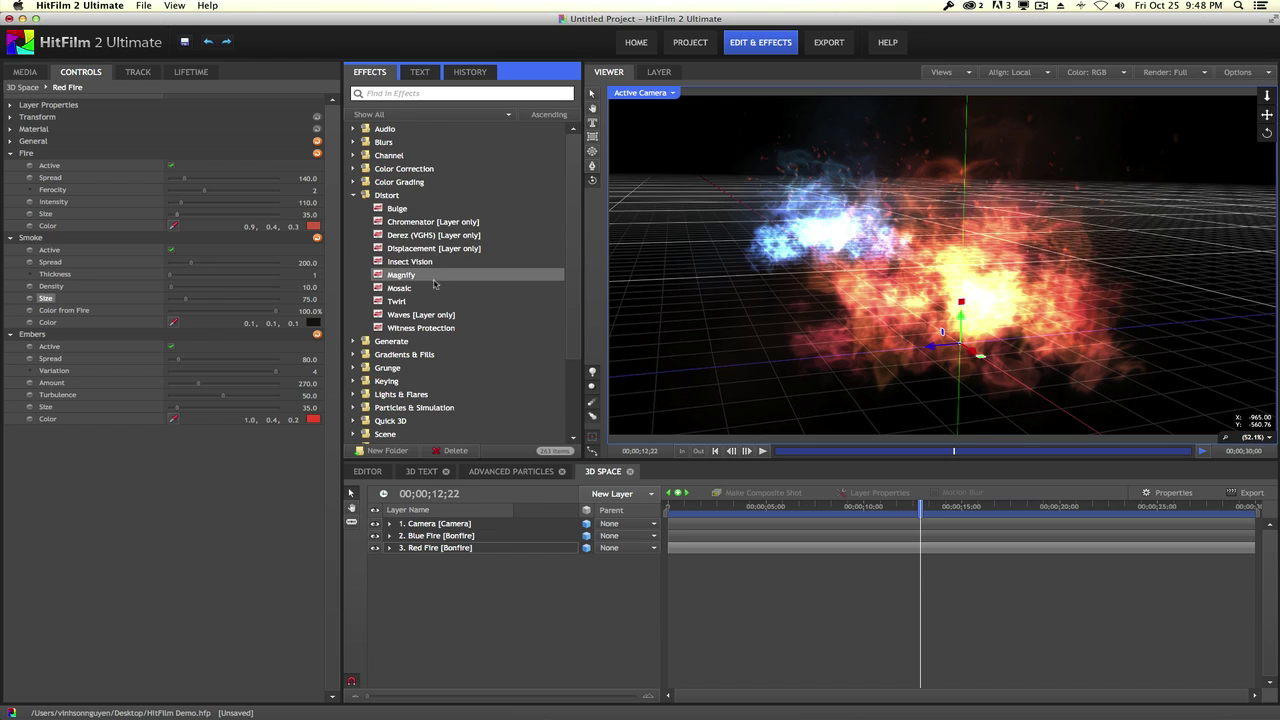
pyautogui.click(353, 195)
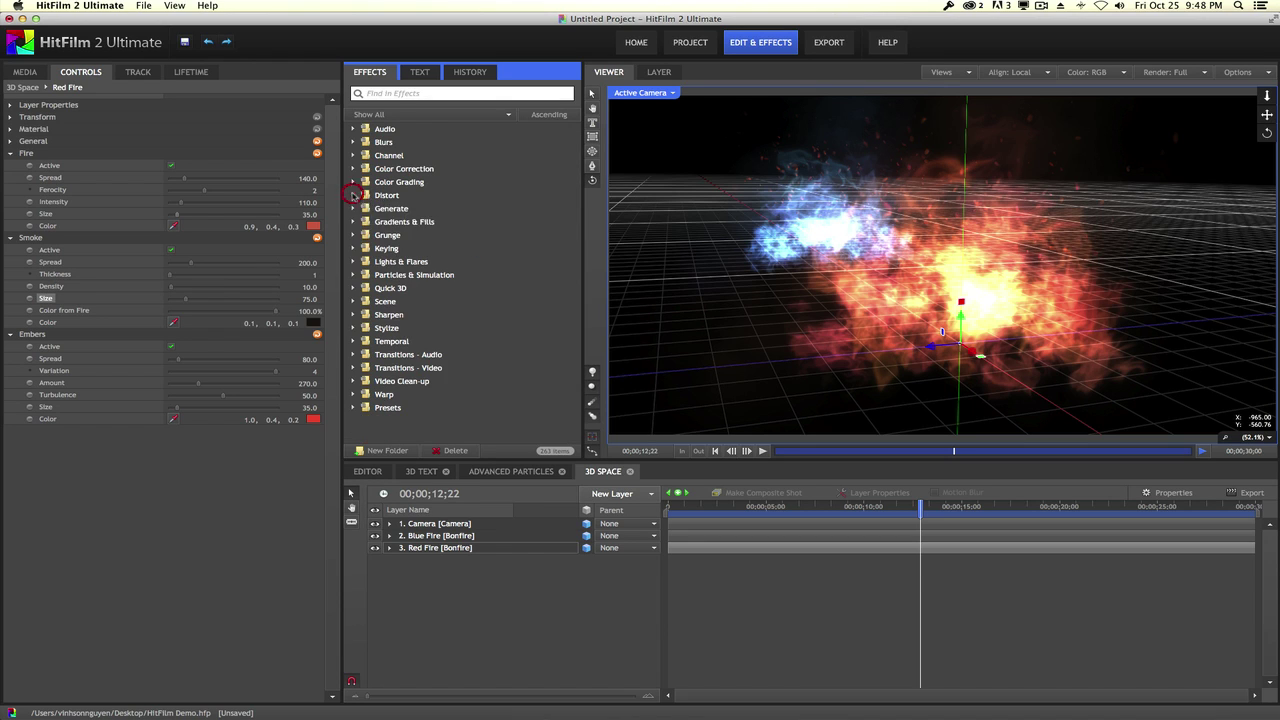
pyautogui.click(353, 275)
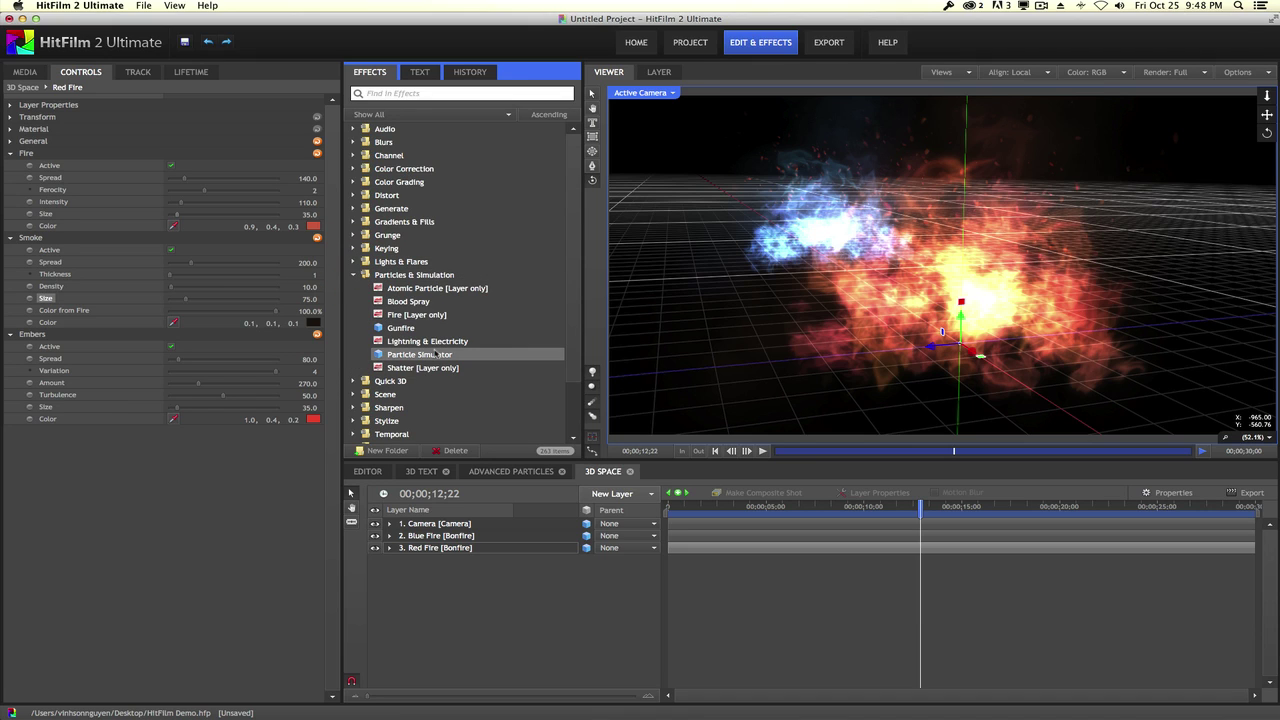
pyautogui.scroll(-3, 432, 300)
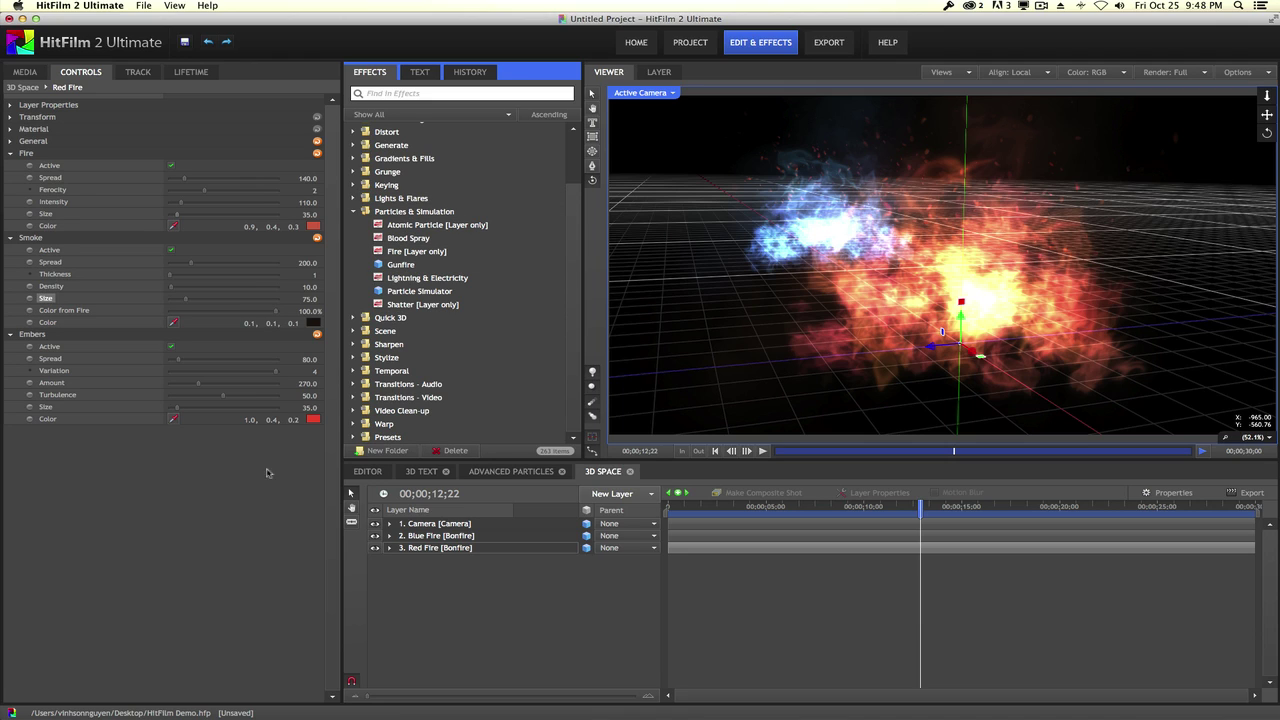
pyautogui.click(25, 72)
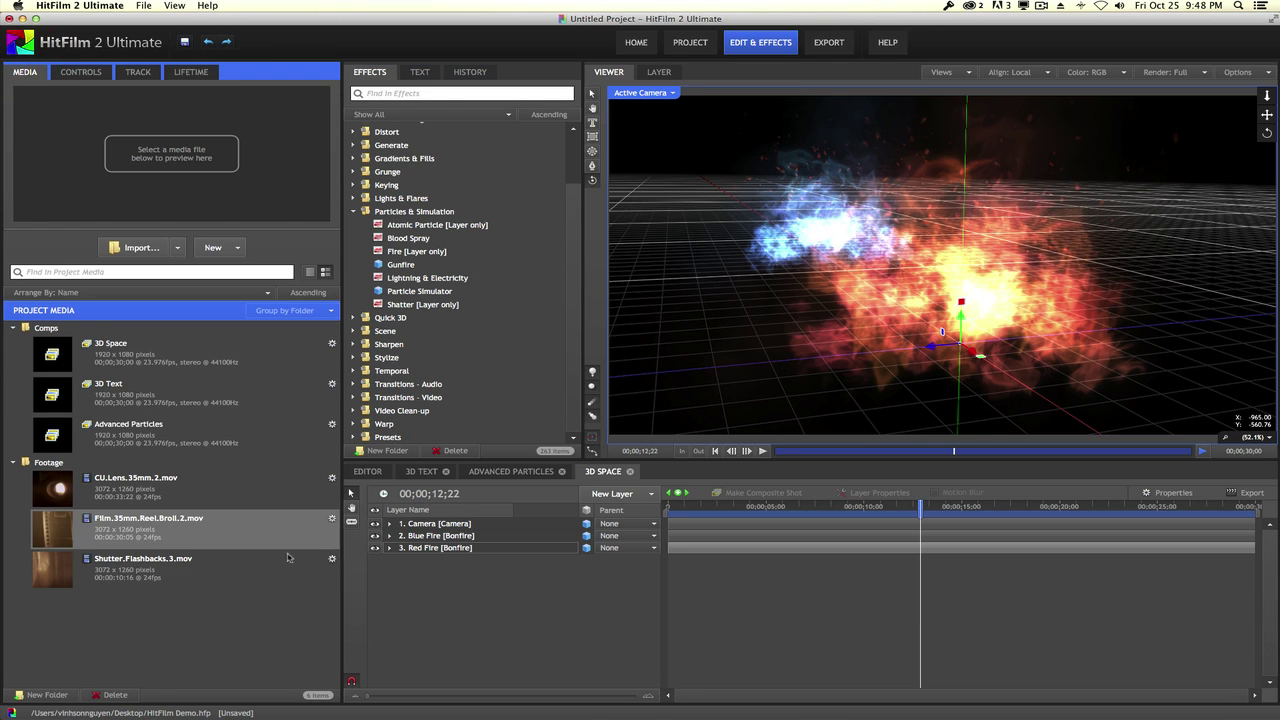
# Create a composite shot named Muzzle and drop the Gunfire effect onto its timeline
pyautogui.rightClick(226, 636)
pyautogui.moveTo(250, 526)
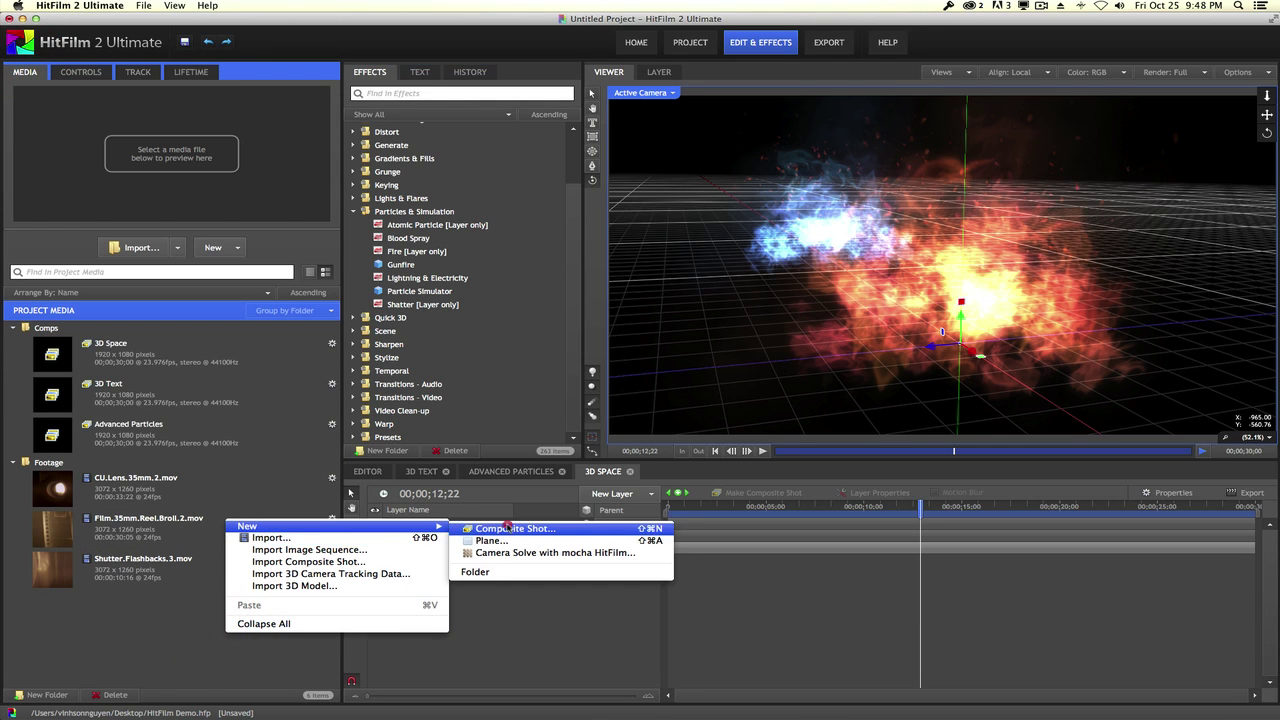
pyautogui.click(508, 526)
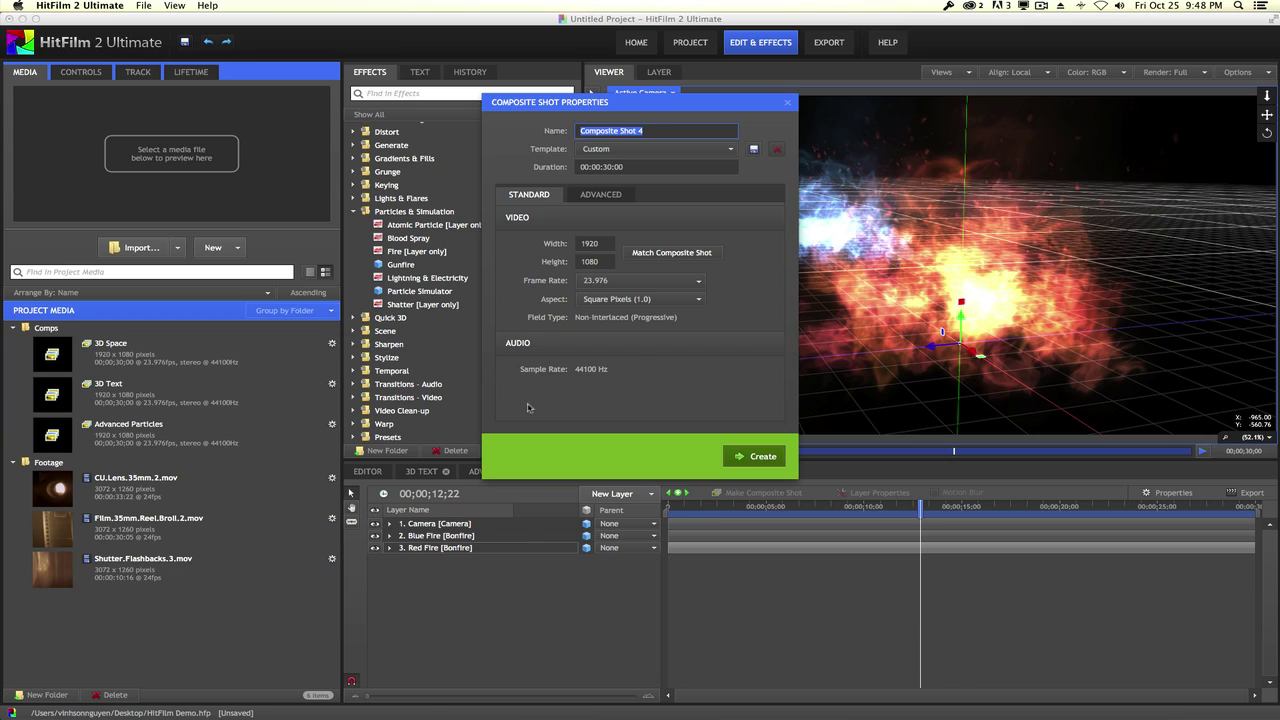
pyautogui.write('Muzzle')
pyautogui.click(774, 453)
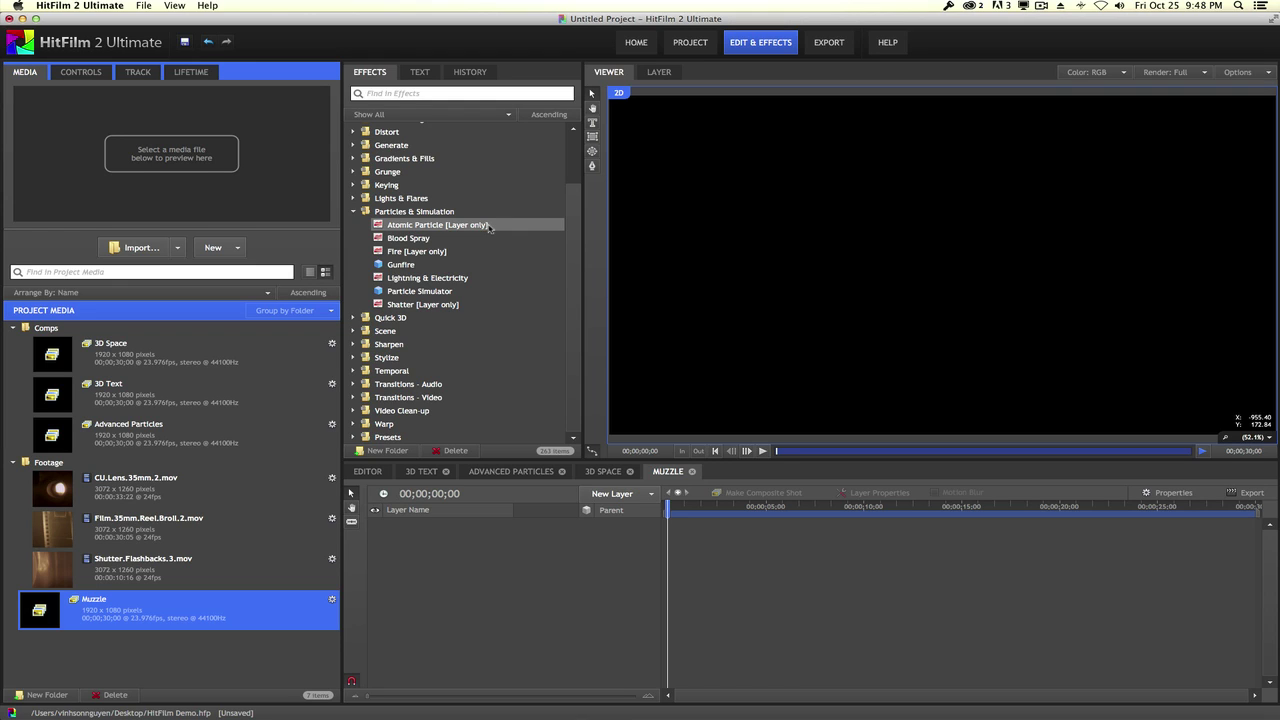
pyautogui.moveTo(400, 264); pyautogui.dragTo(440, 575)
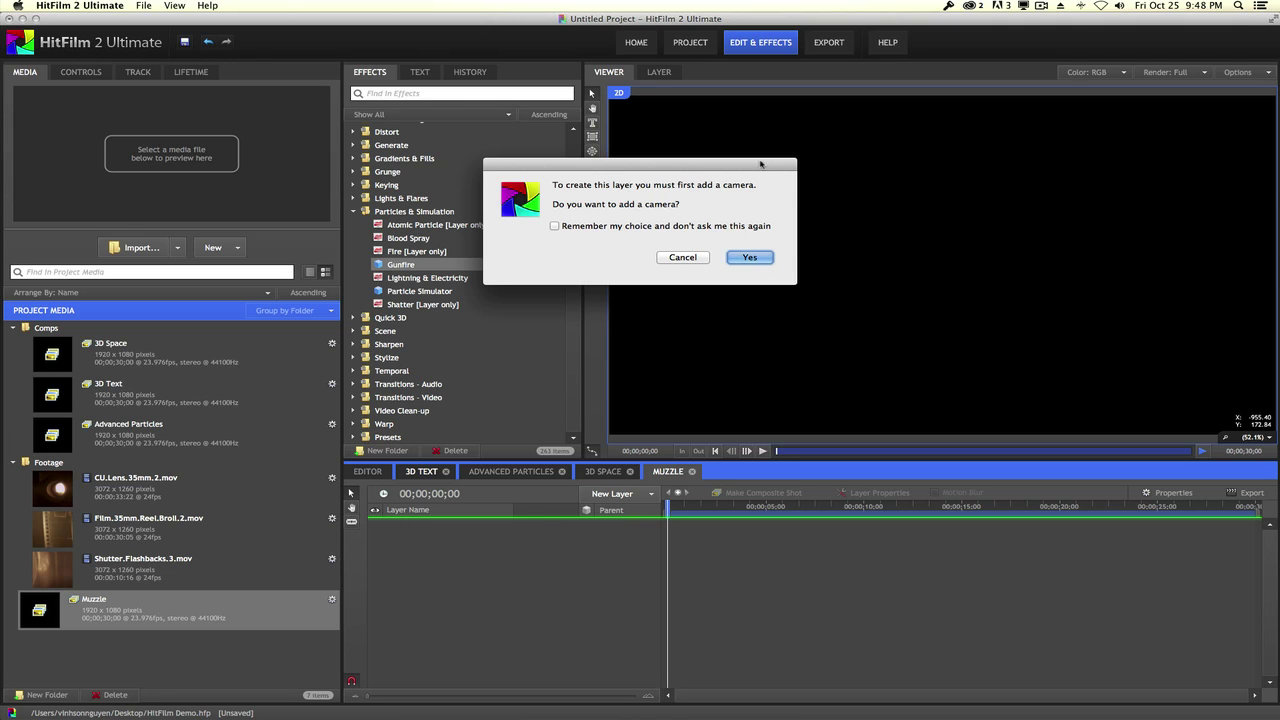
# Accept adding a camera, scrub the Gunfire animation, and expand its Appearance controls
pyautogui.click(750, 257)
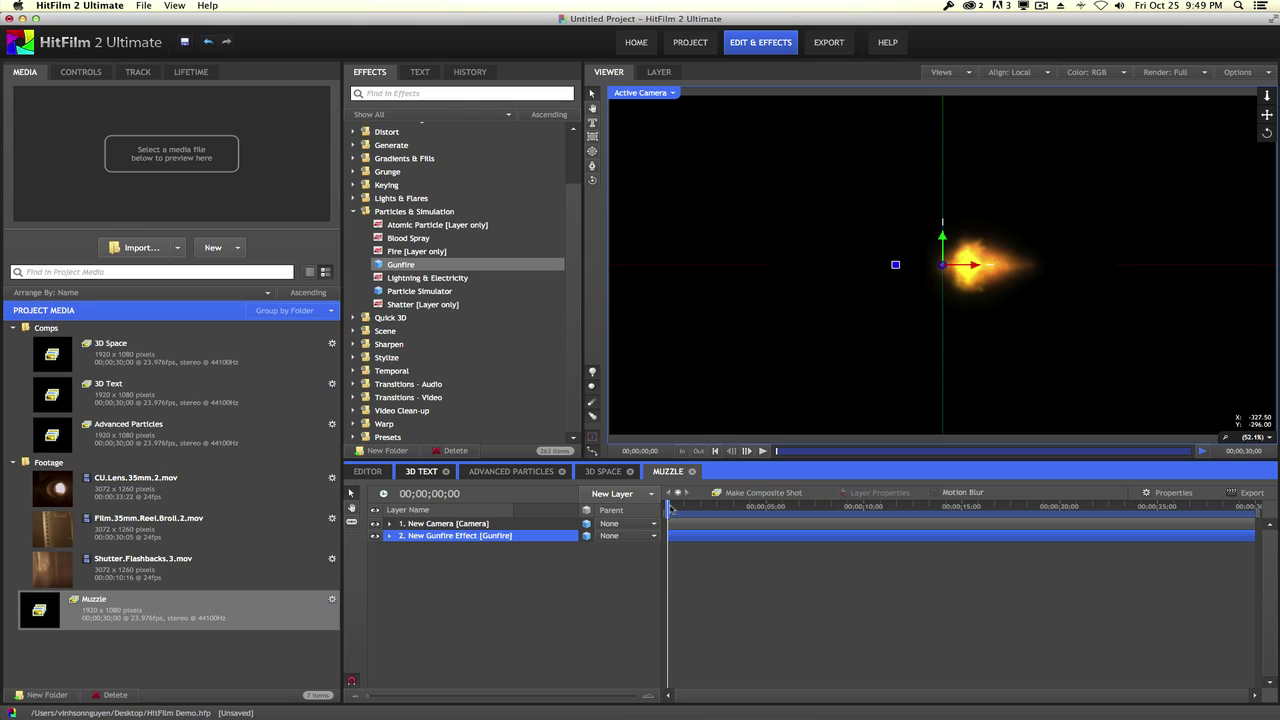
pyautogui.moveTo(670, 508); pyautogui.dragTo(569, 512)
pyautogui.click(80, 72)
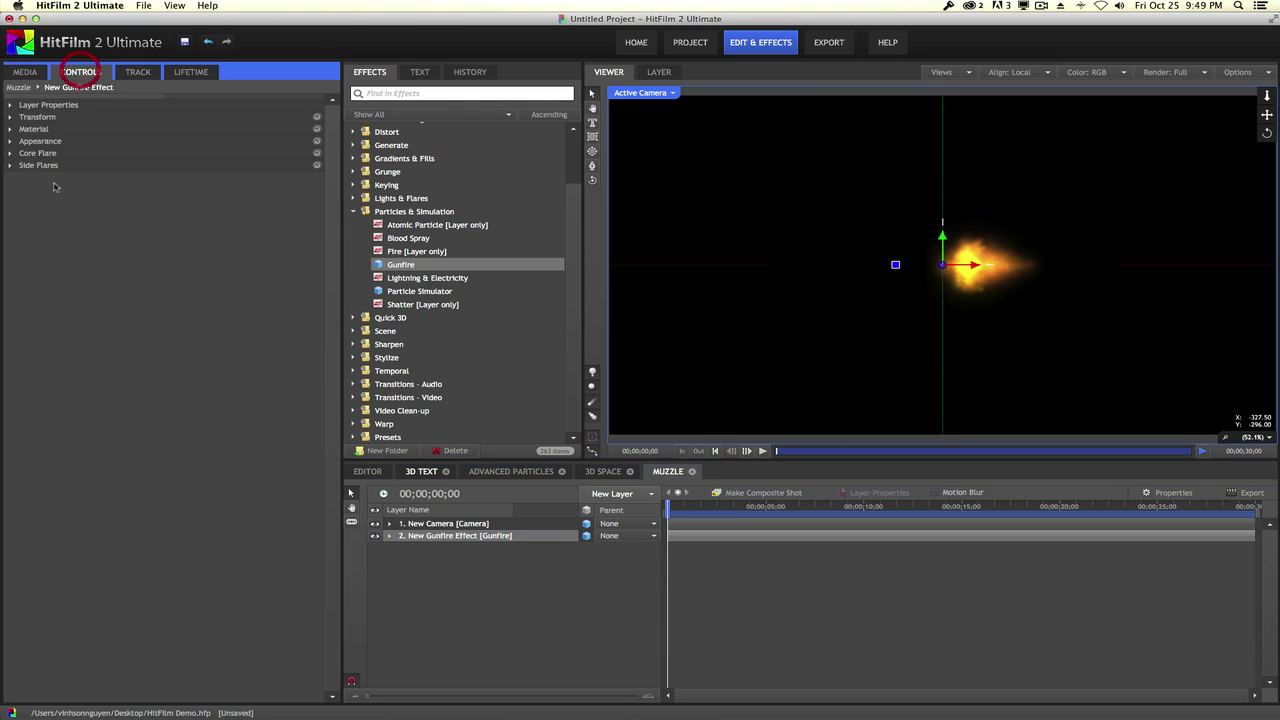
pyautogui.click(10, 142)
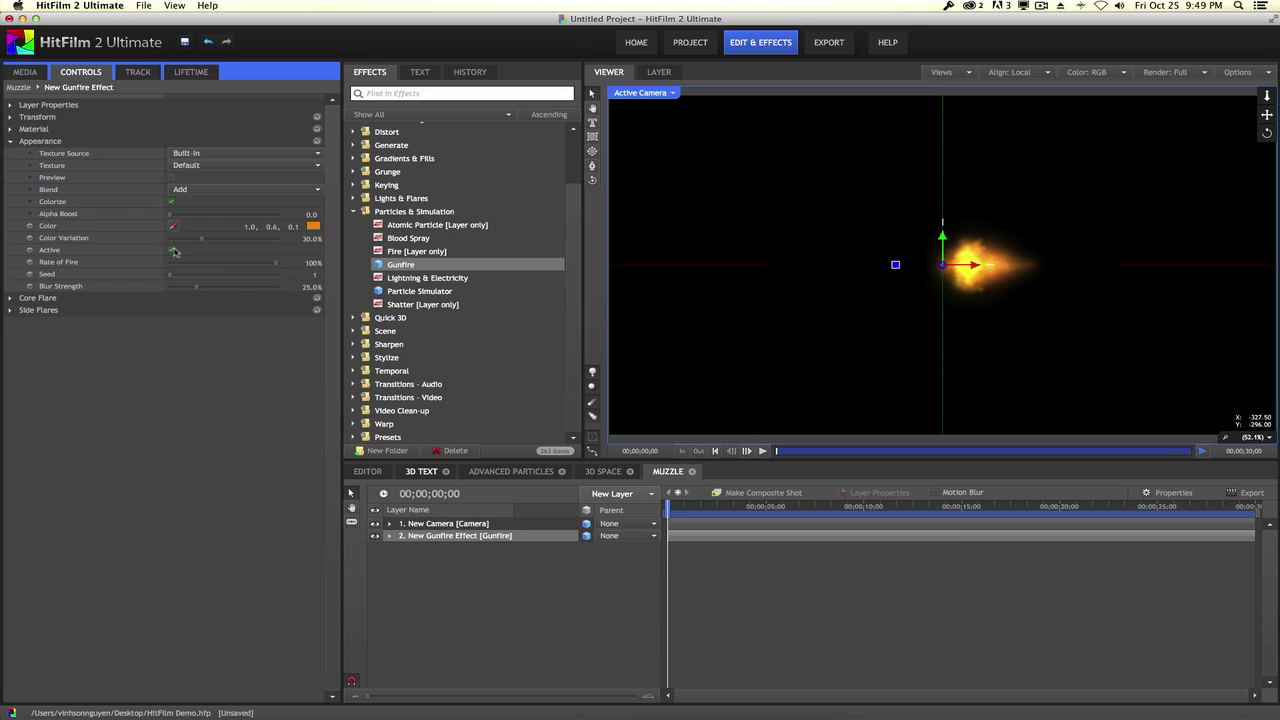
# Set Gunfire's Core Flare Scale to 120%, then move to the Advanced Particles composite
pyautogui.click(10, 299)
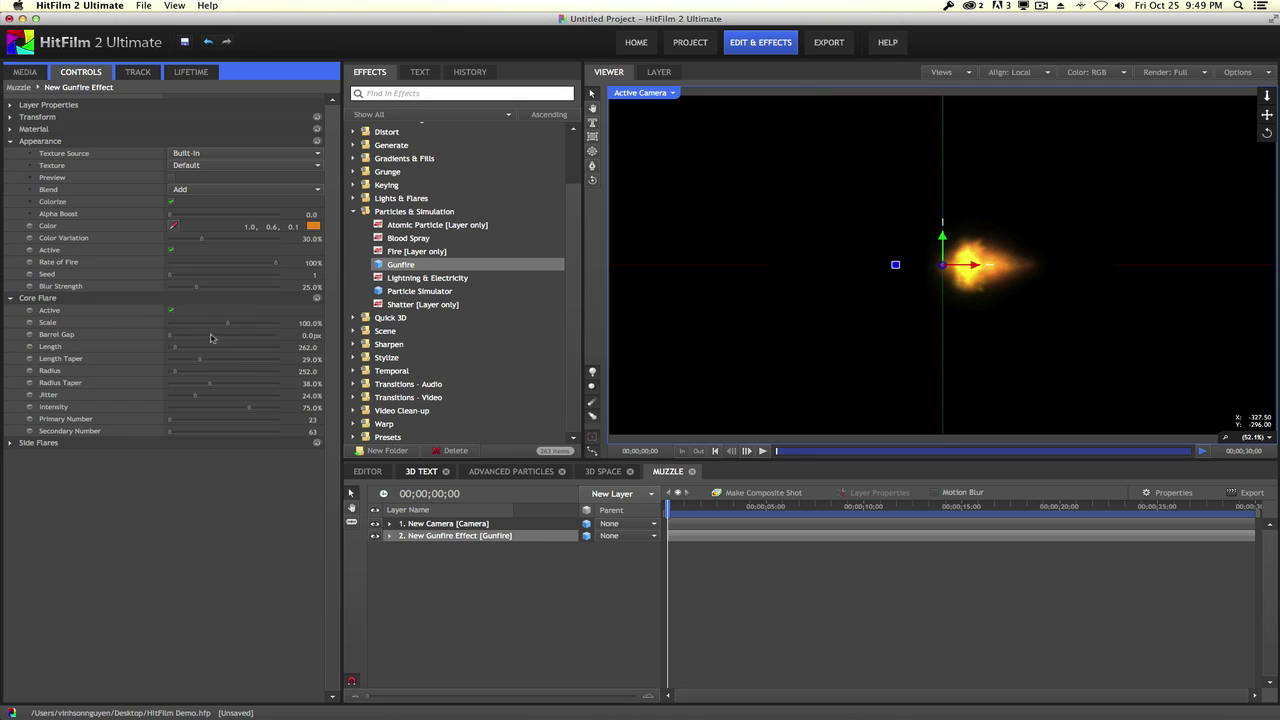
pyautogui.click(233, 326)
pyautogui.moveTo(233, 326); pyautogui.dragTo(229, 326)
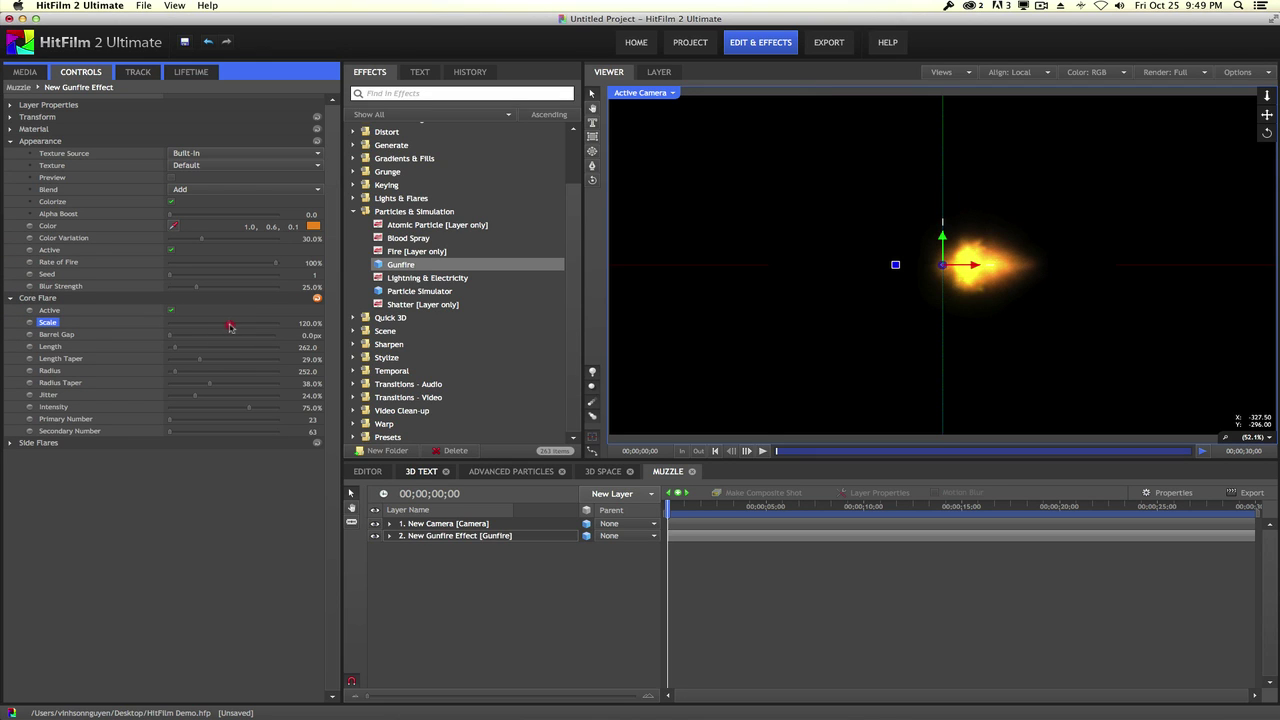
pyautogui.click(10, 442)
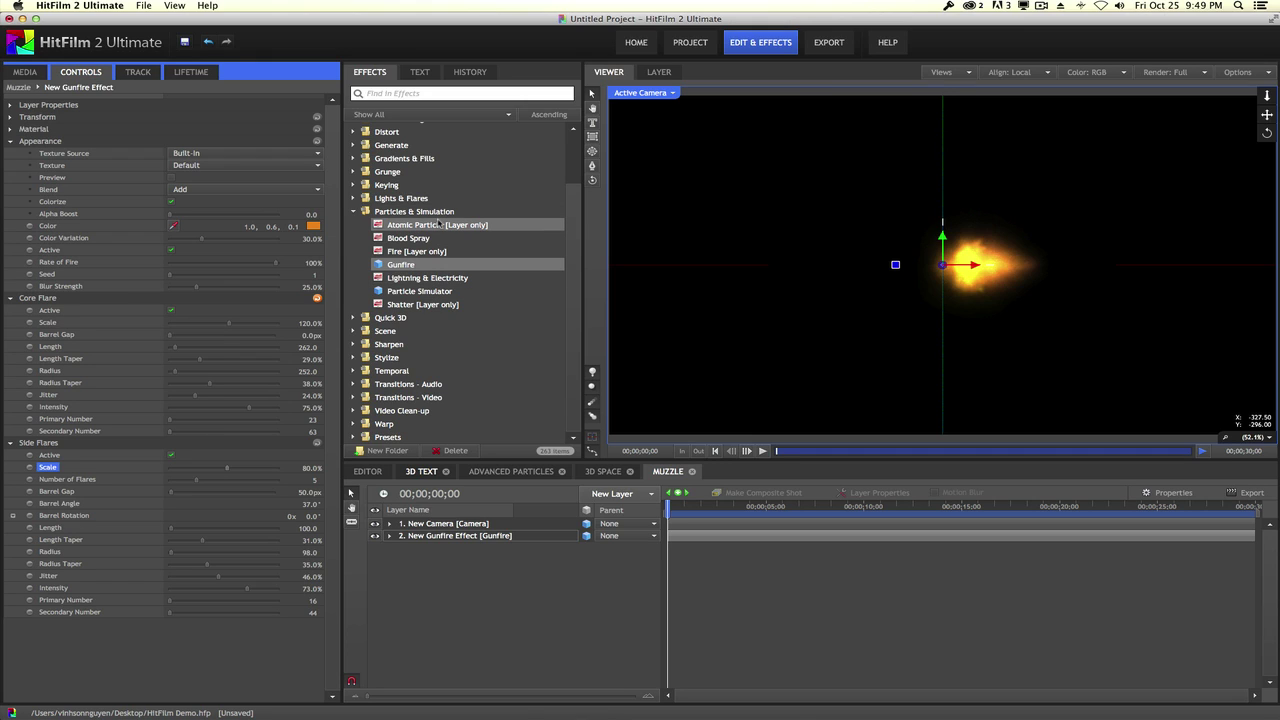
pyautogui.click(504, 474)
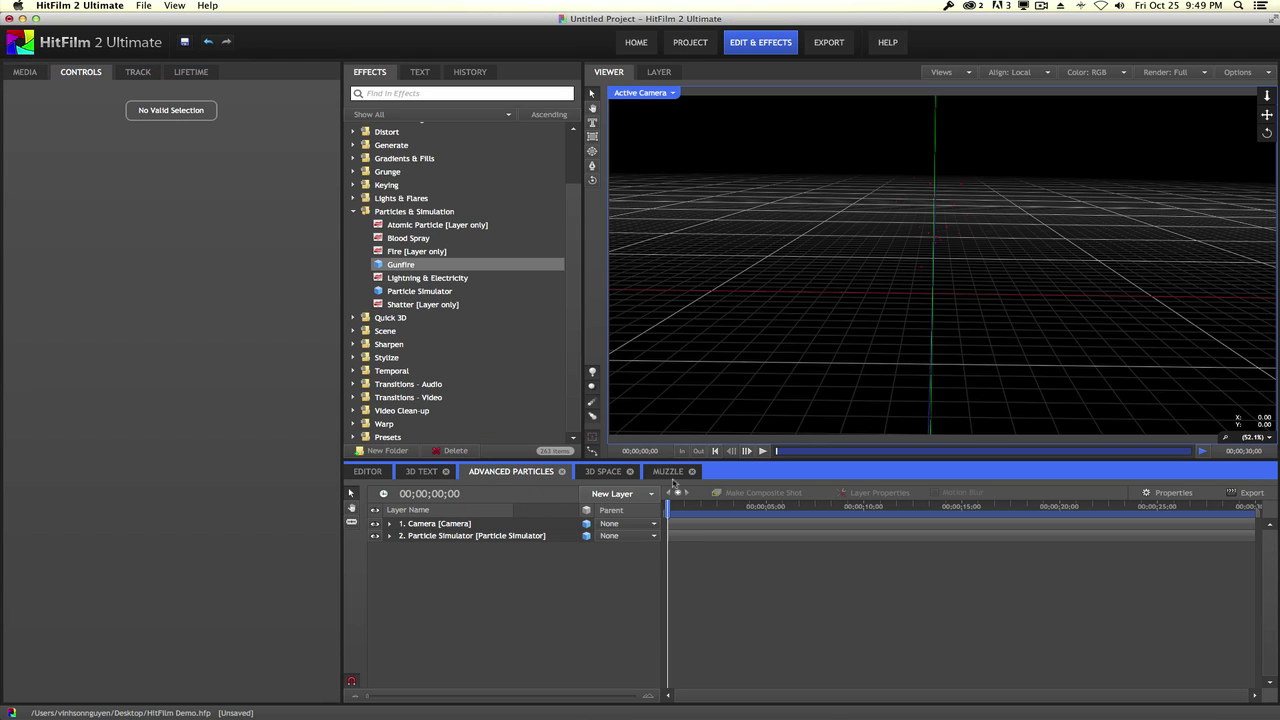
# Show the Particle Simulator's deflector box and preview the simulation from the start to 00;00;05;20
pyautogui.click(500, 536)
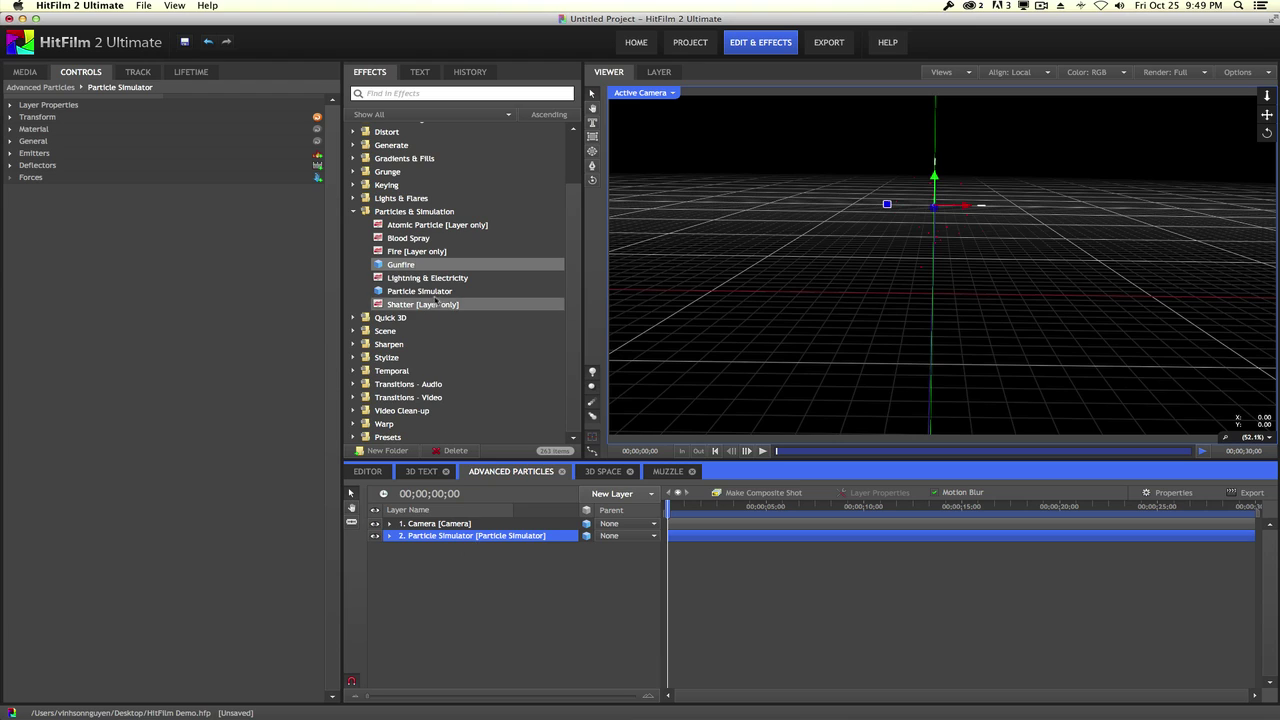
pyautogui.click(35, 165)
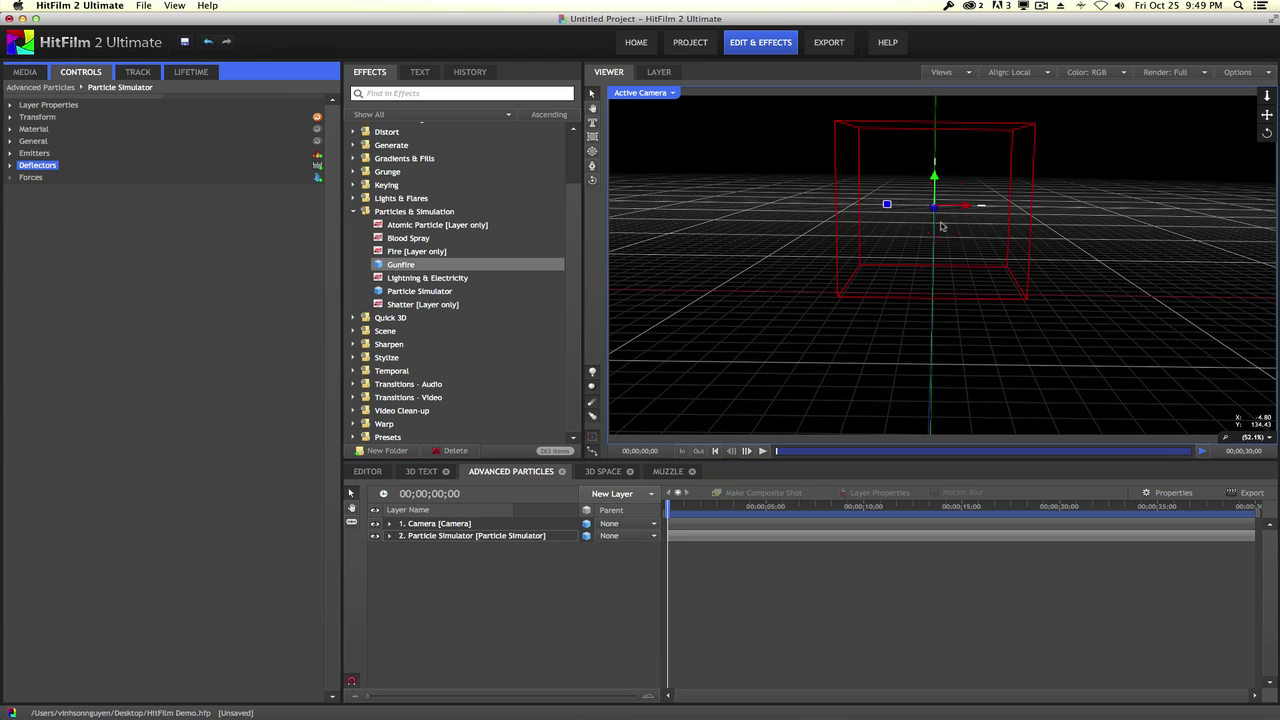
pyautogui.click(762, 451)
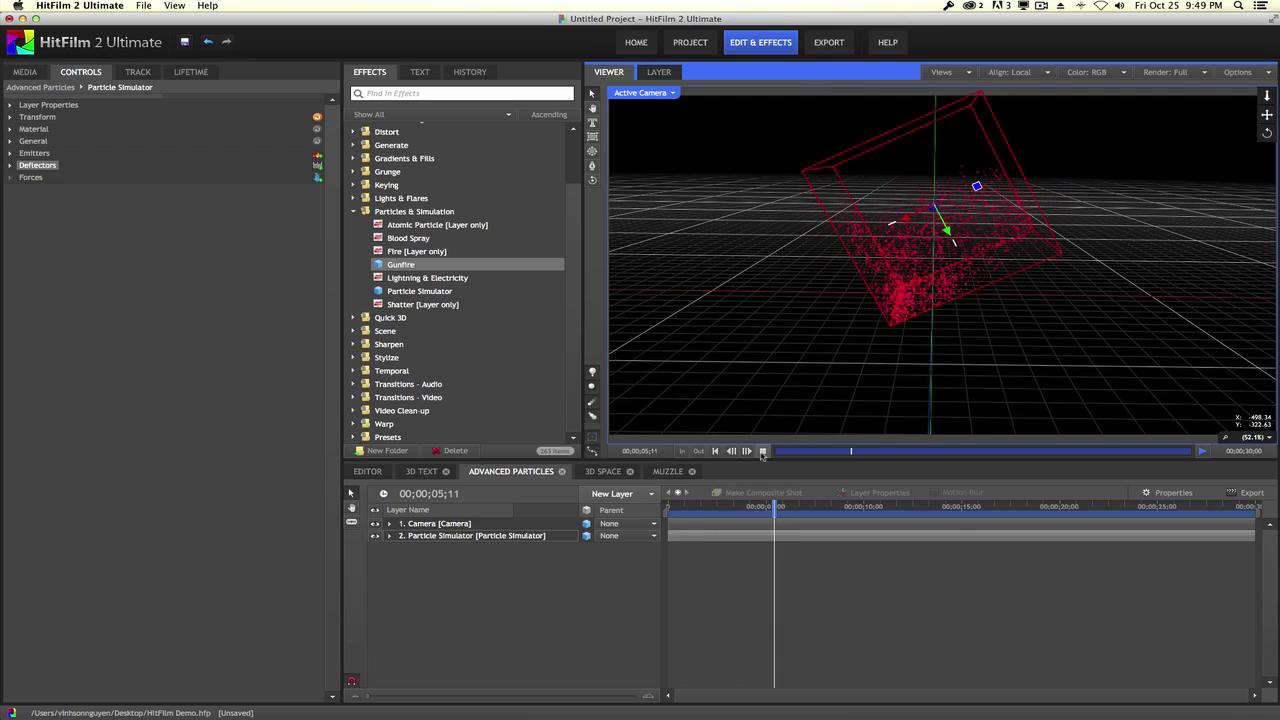
pyautogui.click(762, 451)
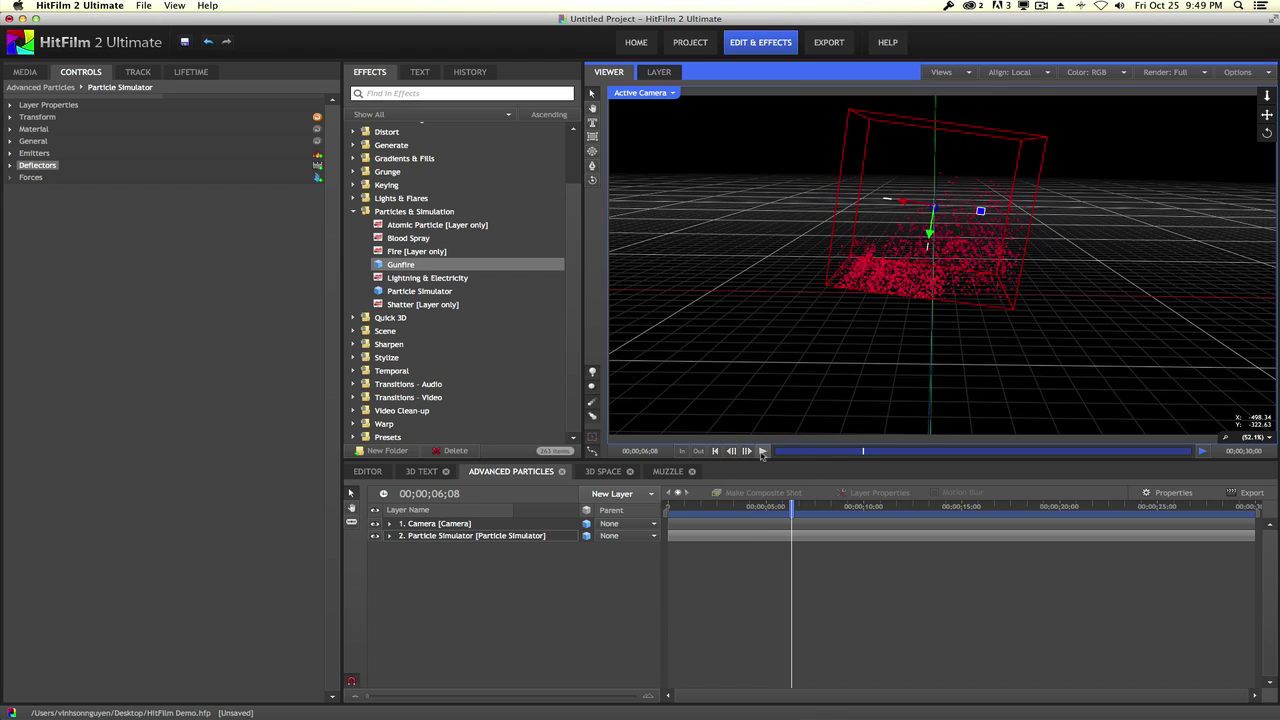
pyautogui.click(788, 535)
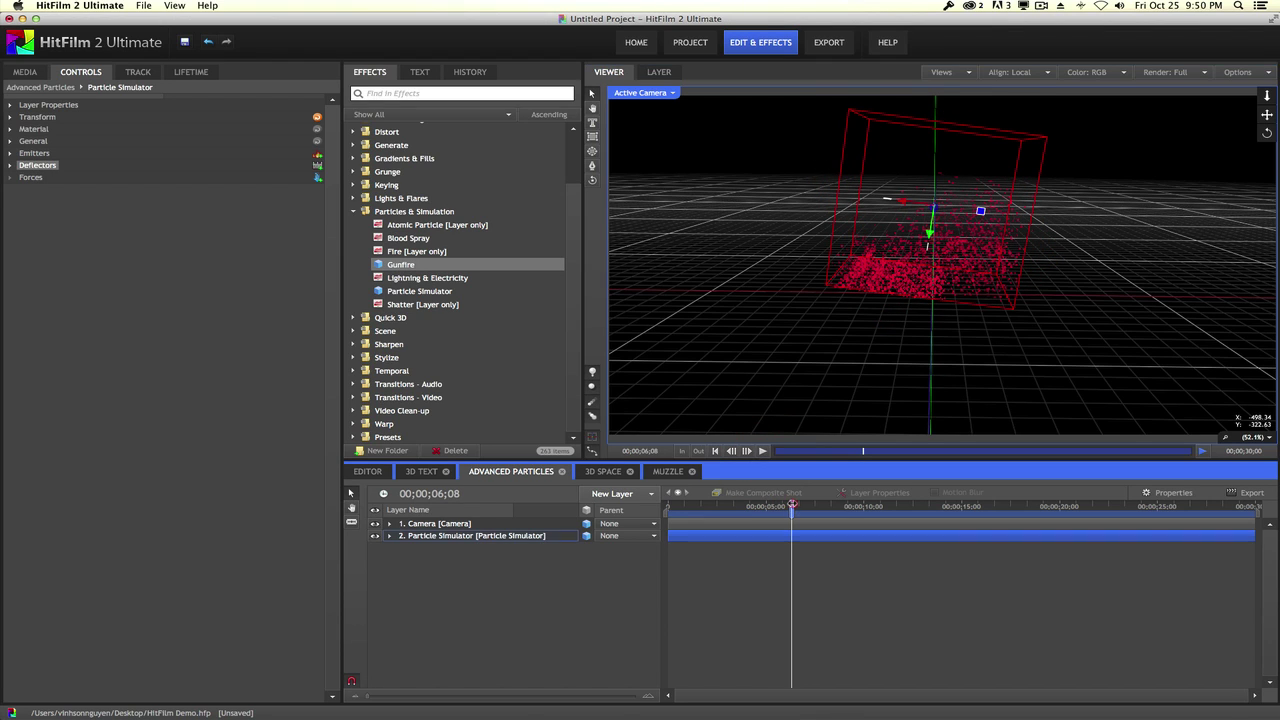
pyautogui.press('Home')
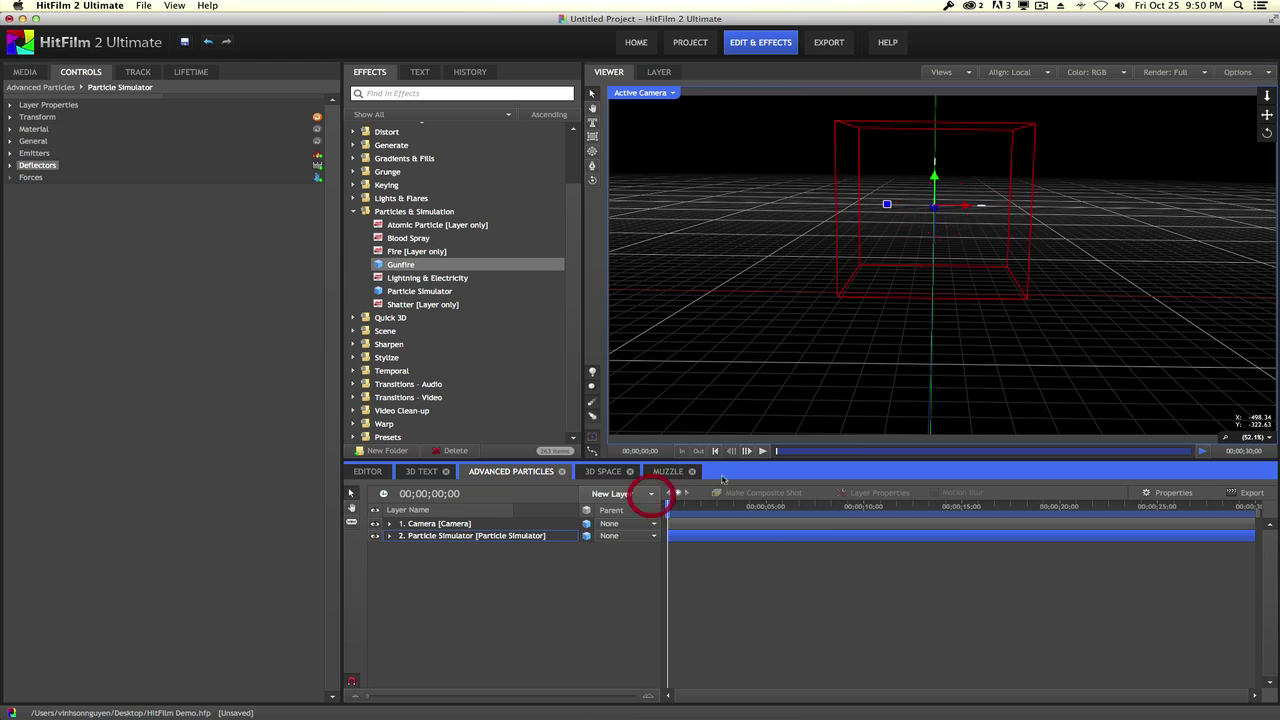
pyautogui.click(762, 451)
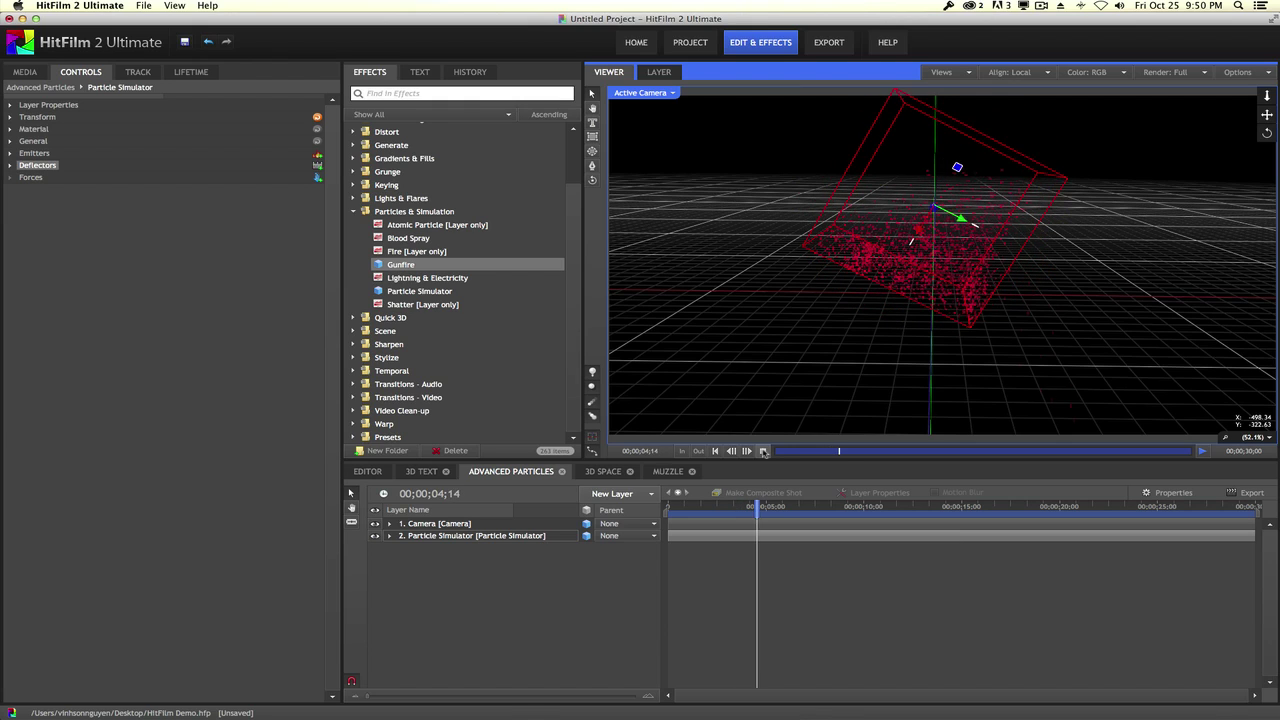
pyautogui.click(762, 451)
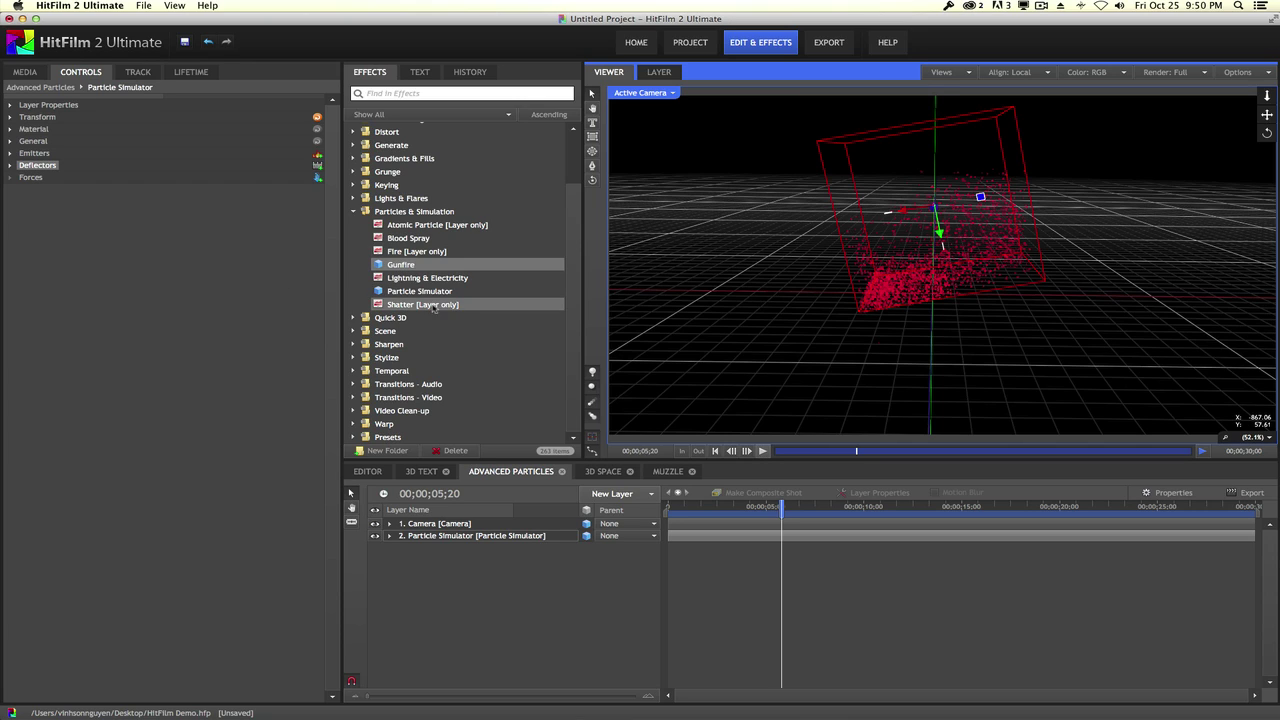
# Lay out the emitter's settings: a 100px Sphere shape and a 22.5° Cone trajectory
pyautogui.click(10, 142)
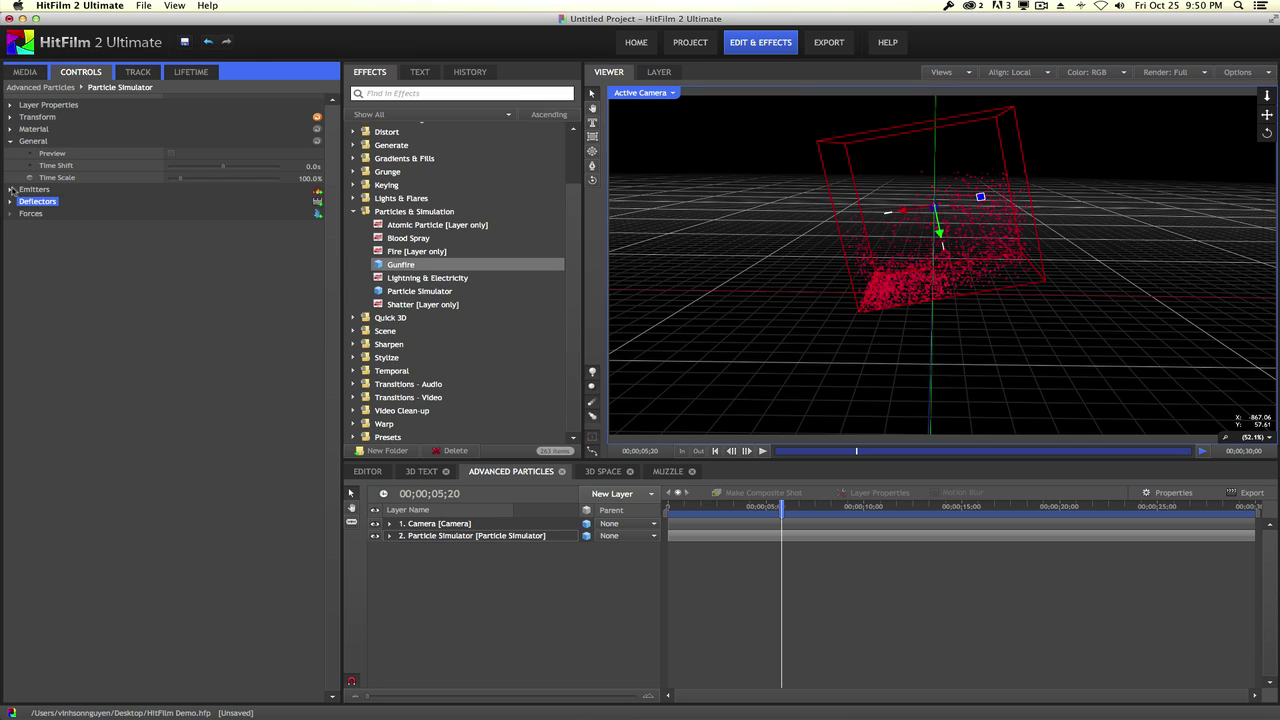
pyautogui.click(10, 189)
pyautogui.click(10, 213)
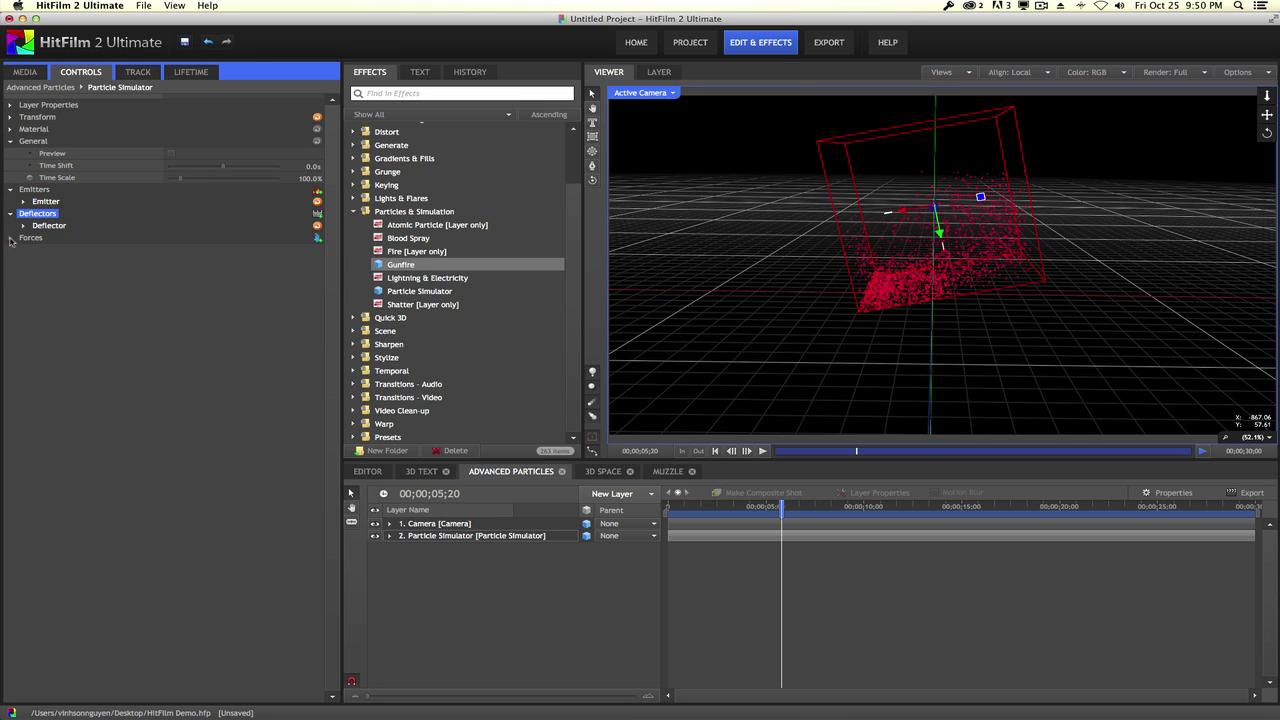
pyautogui.click(38, 190)
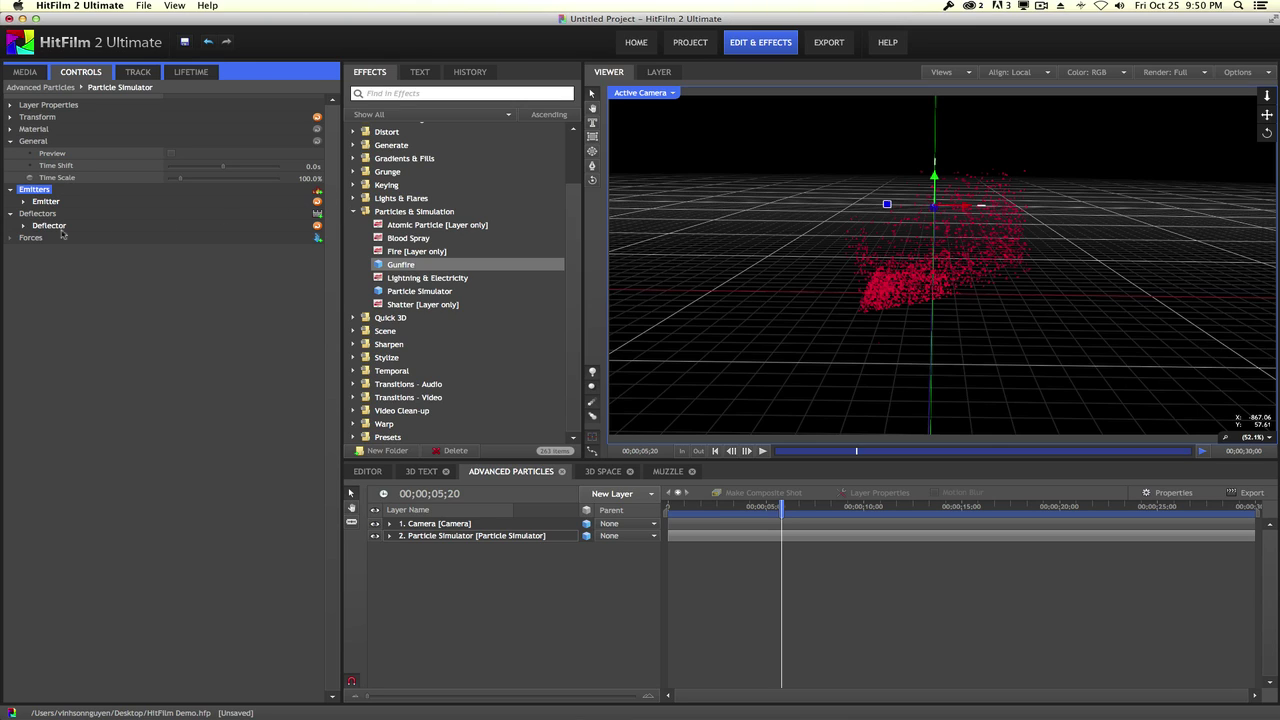
pyautogui.click(24, 202)
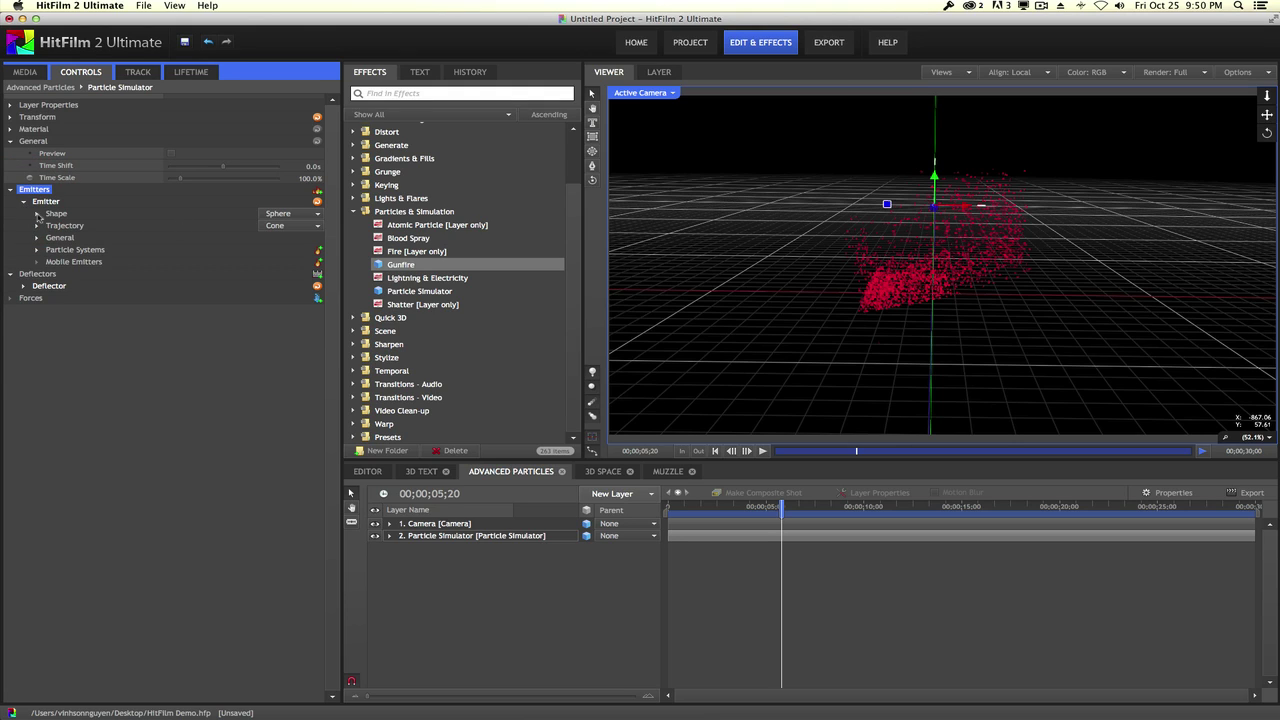
pyautogui.click(36, 213)
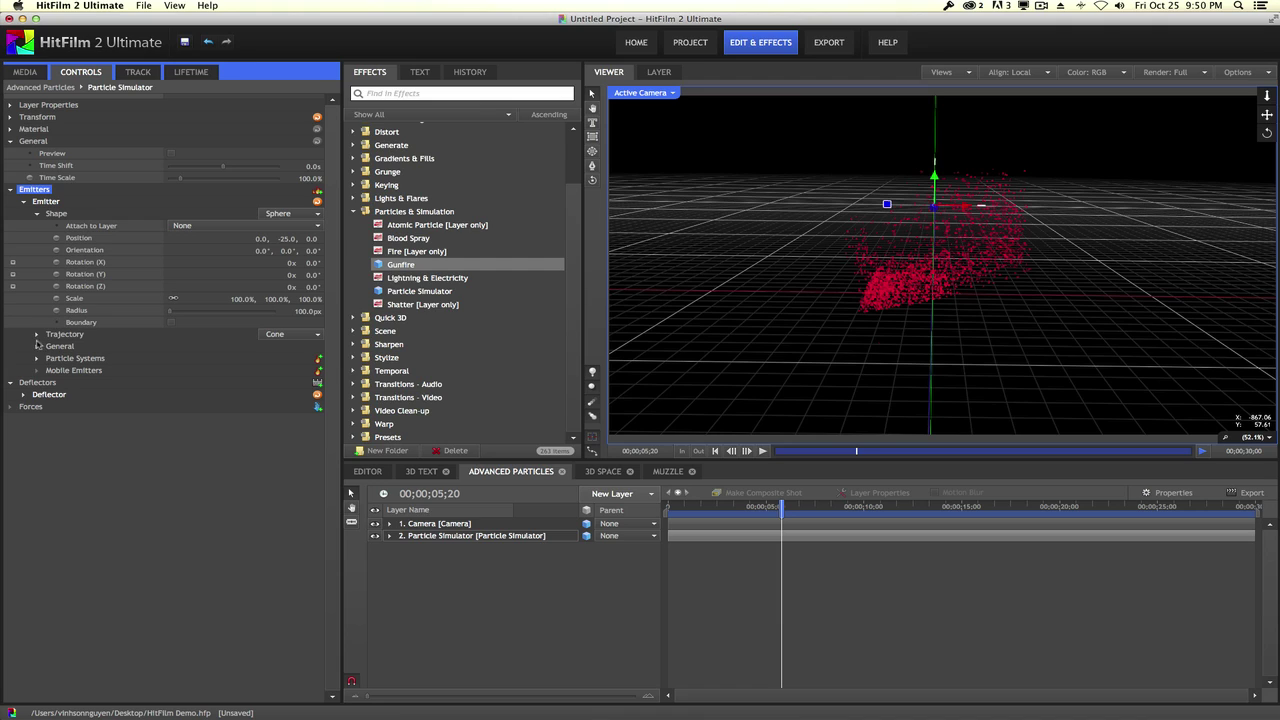
pyautogui.click(36, 336)
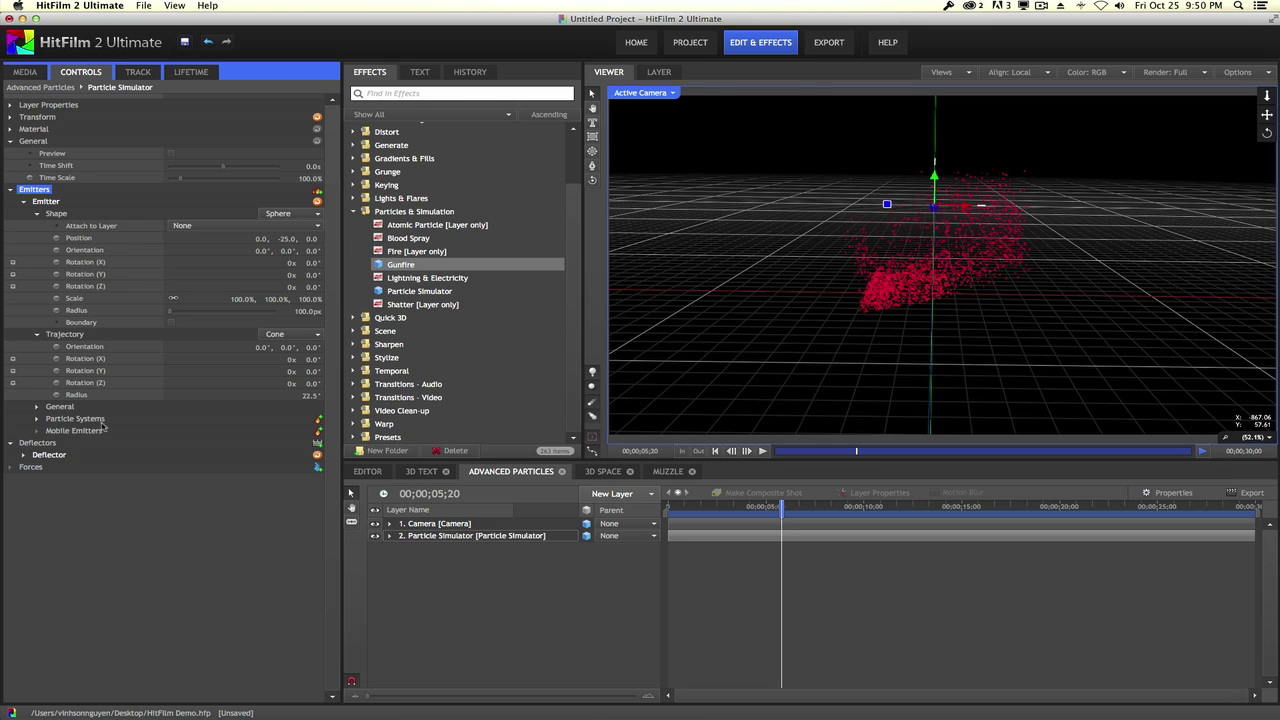
pyautogui.click(37, 419)
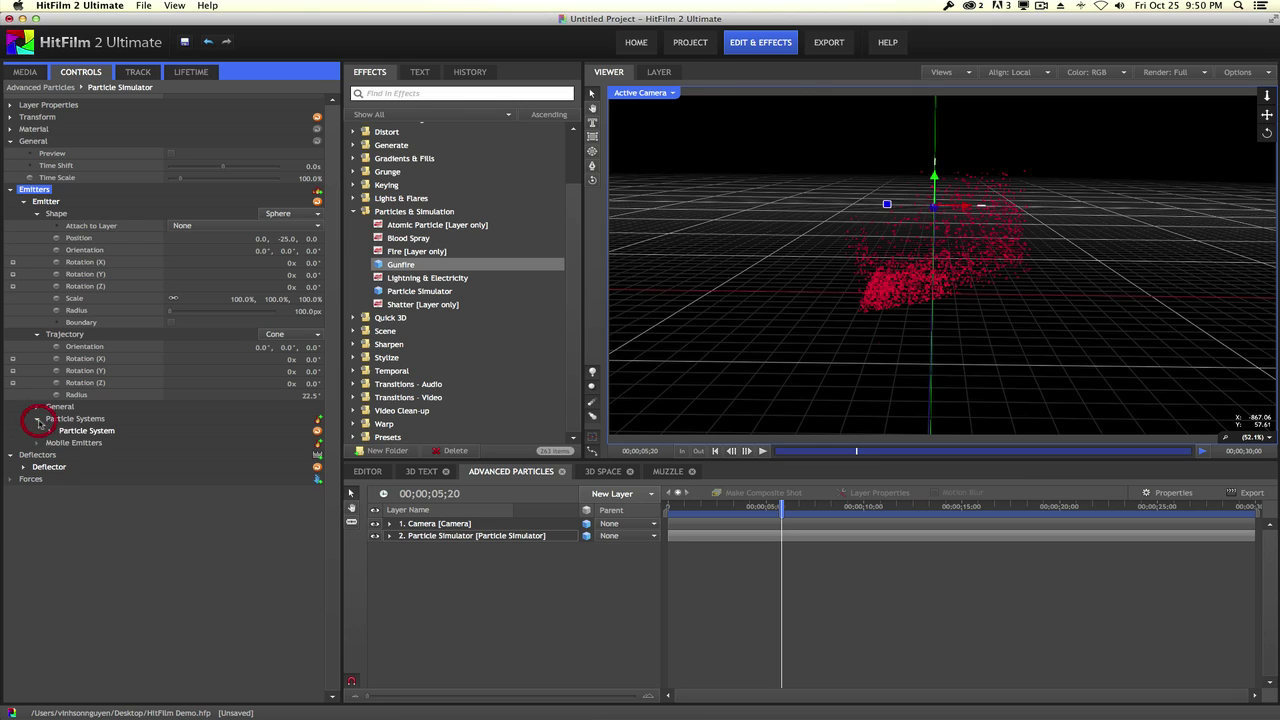
# Lower the Particle System's Particles Per Second from 500 to 150
pyautogui.click(51, 431)
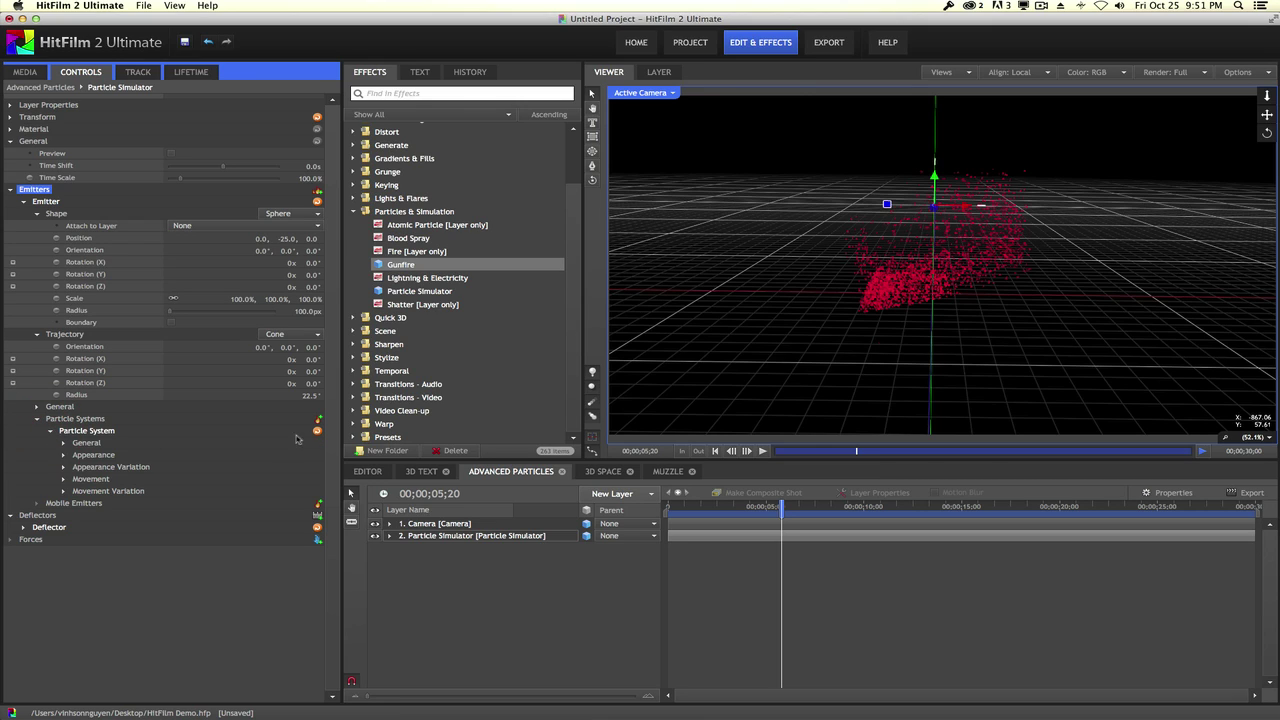
pyautogui.click(63, 457)
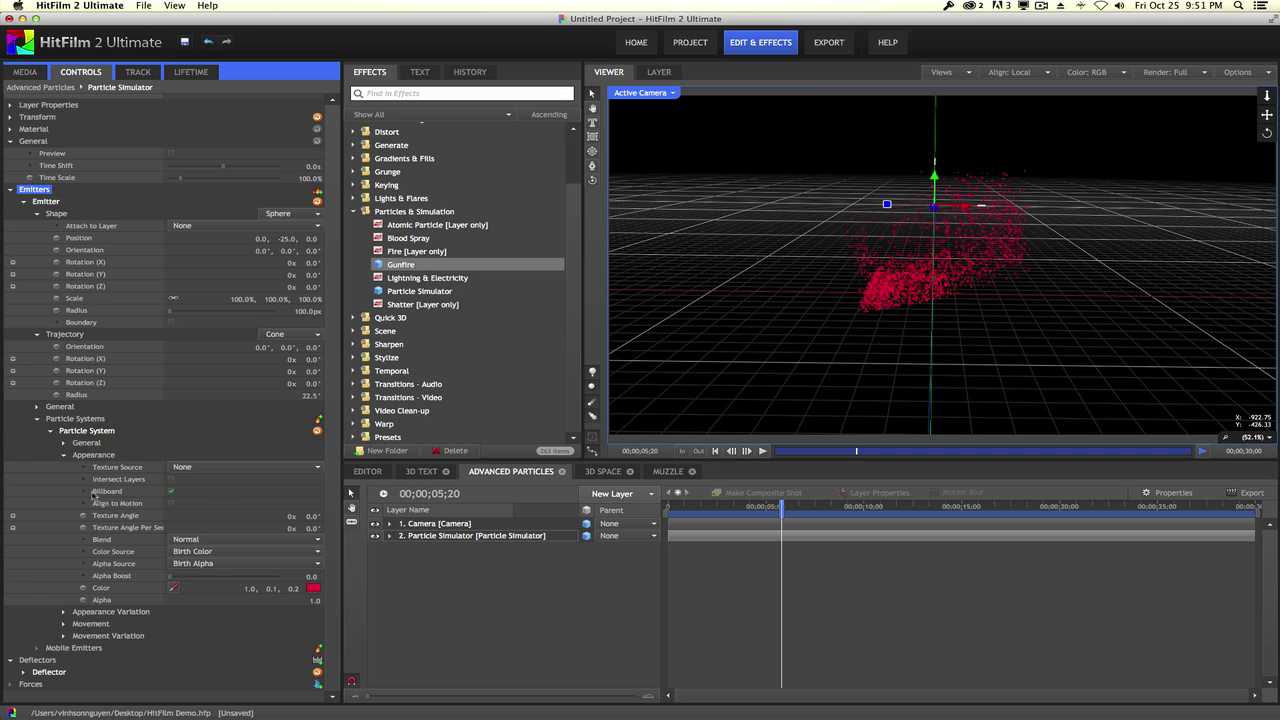
pyautogui.click(64, 443)
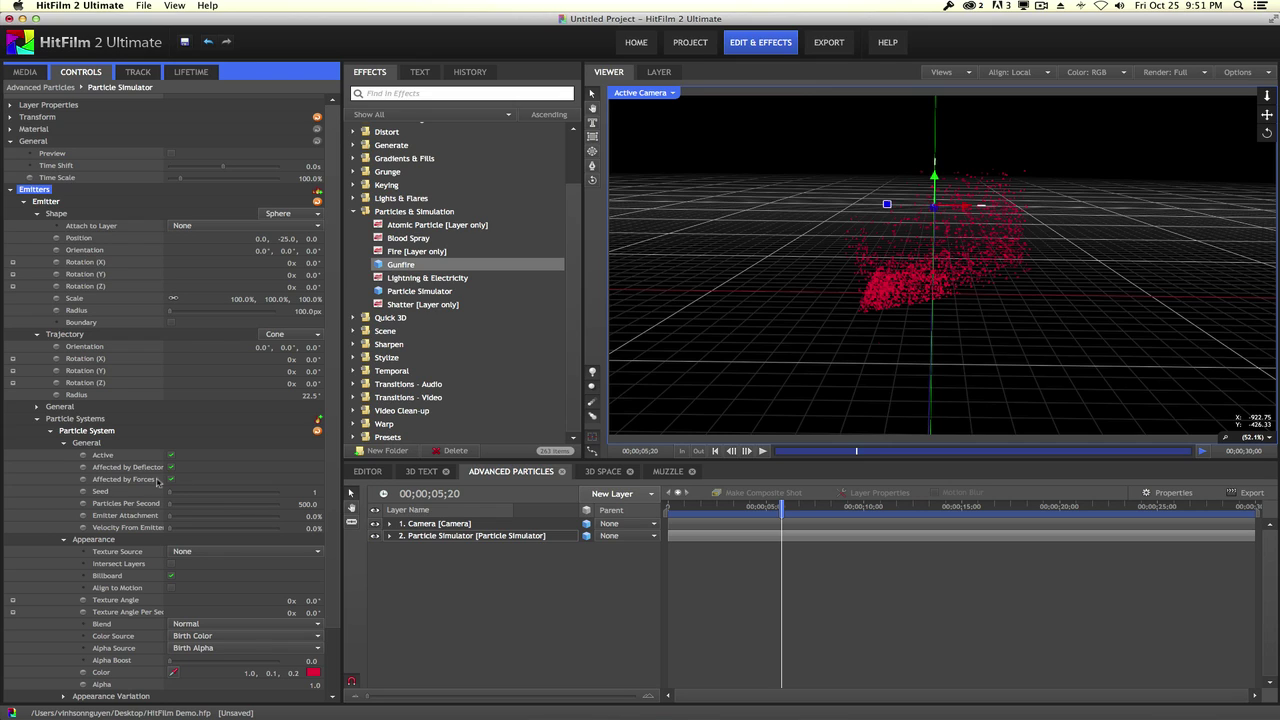
pyautogui.scroll(-3, 90, 486)
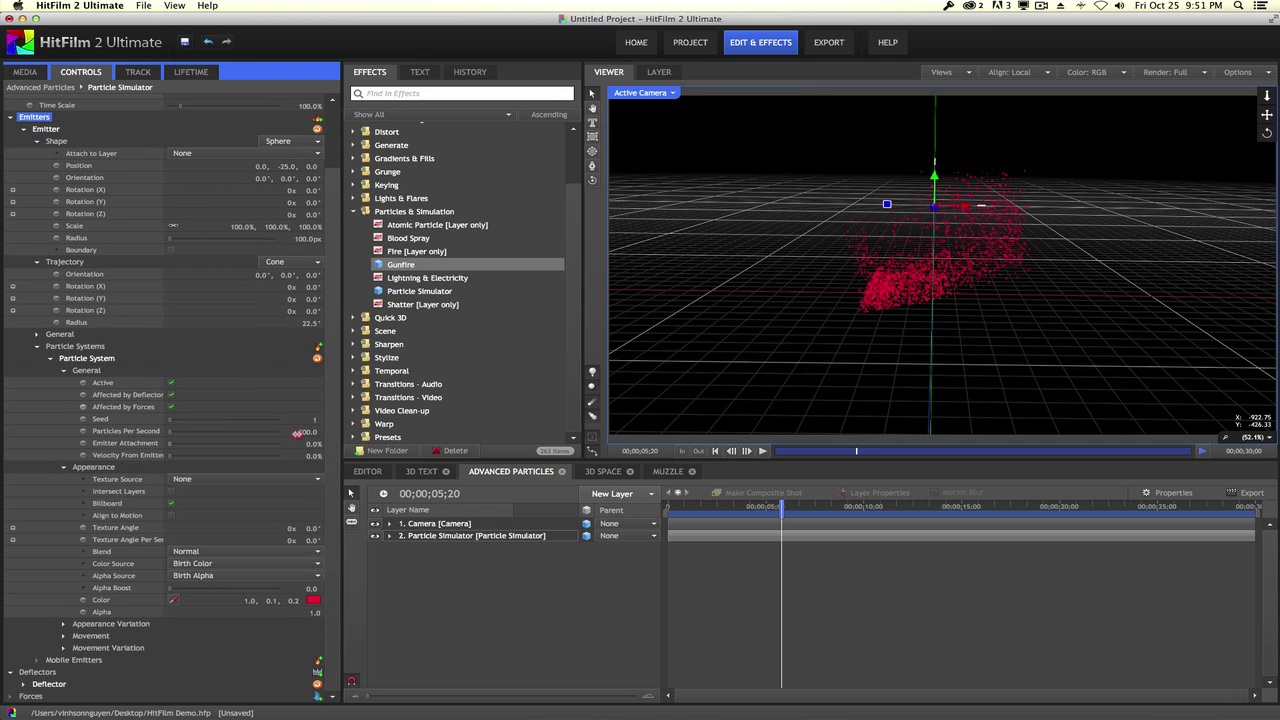
pyautogui.click(290, 431)
pyautogui.write('150')
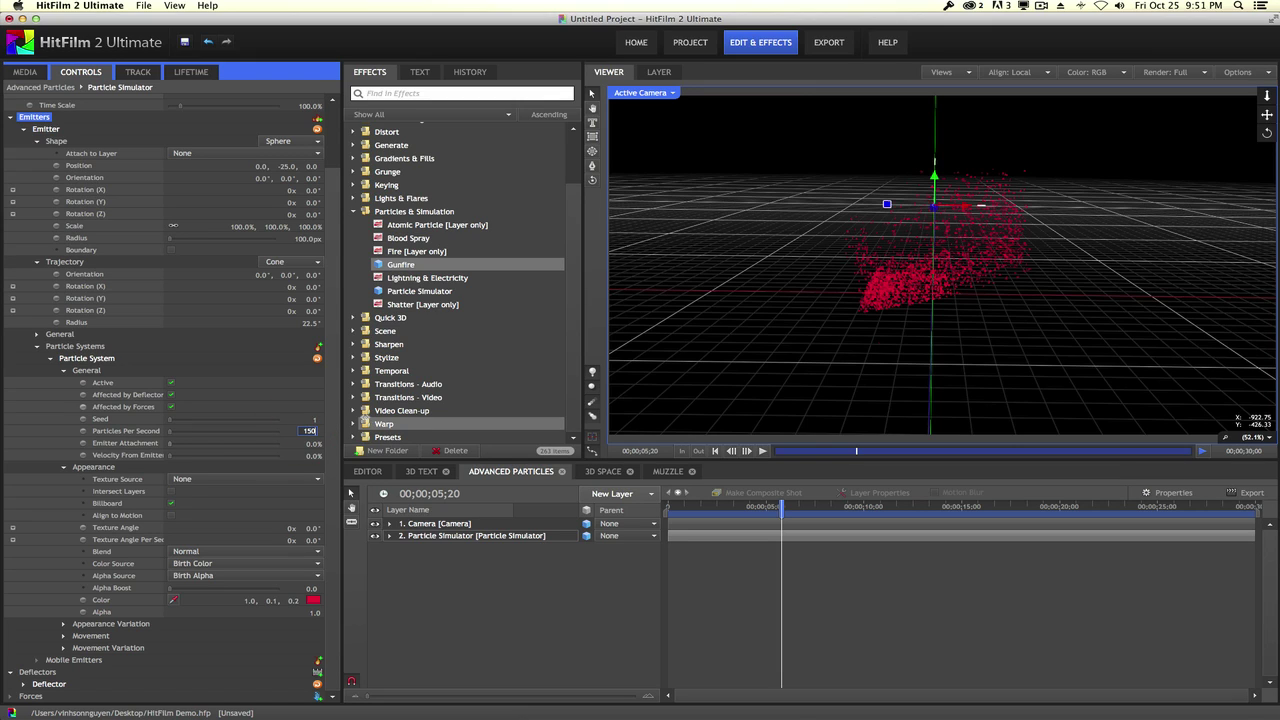
pyautogui.press('Return')
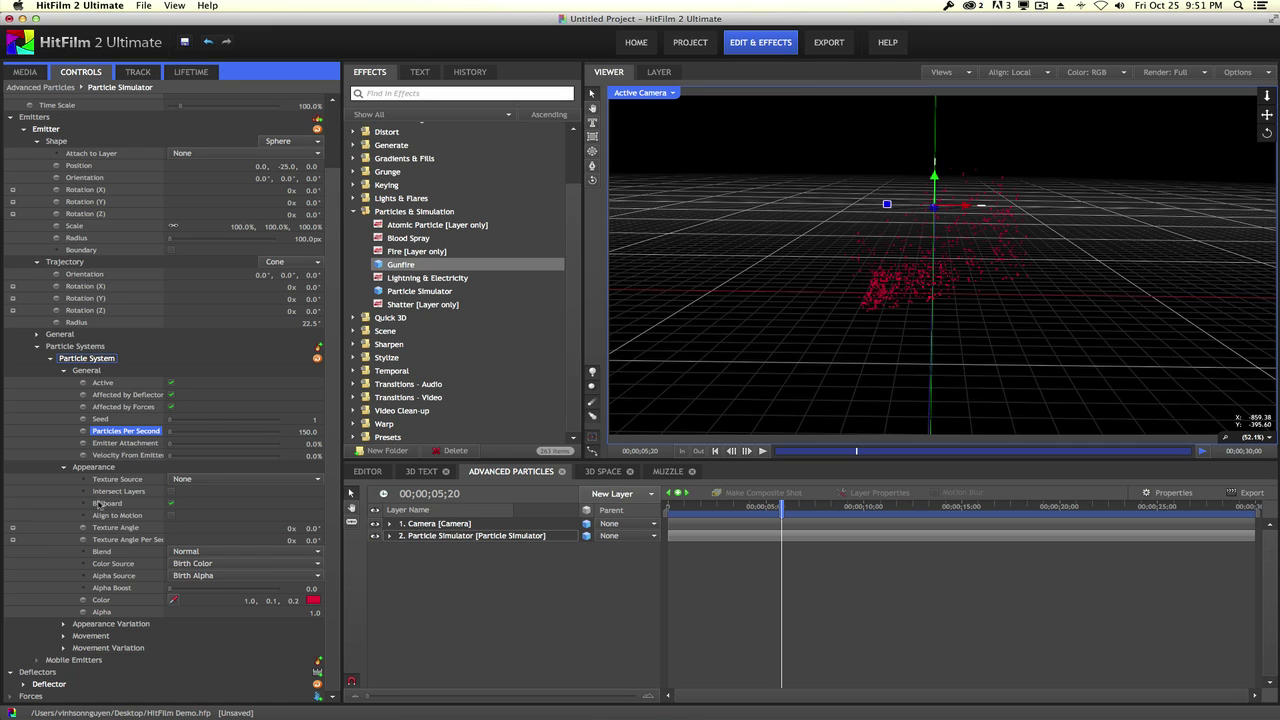
# Expand Appearance Variation and Movement, showing Life 10.0s, Speed 400.0, Mass 150.0
pyautogui.click(57, 621)
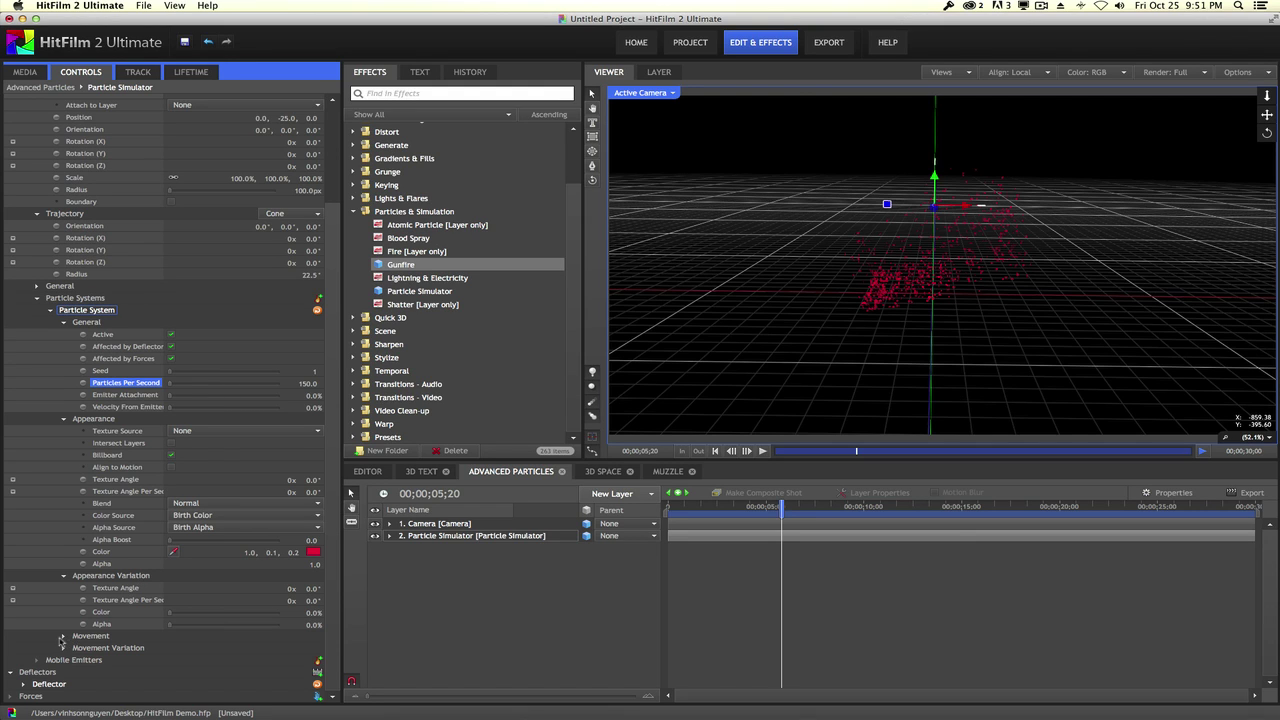
pyautogui.click(64, 638)
pyautogui.scroll(-4, 62, 580)
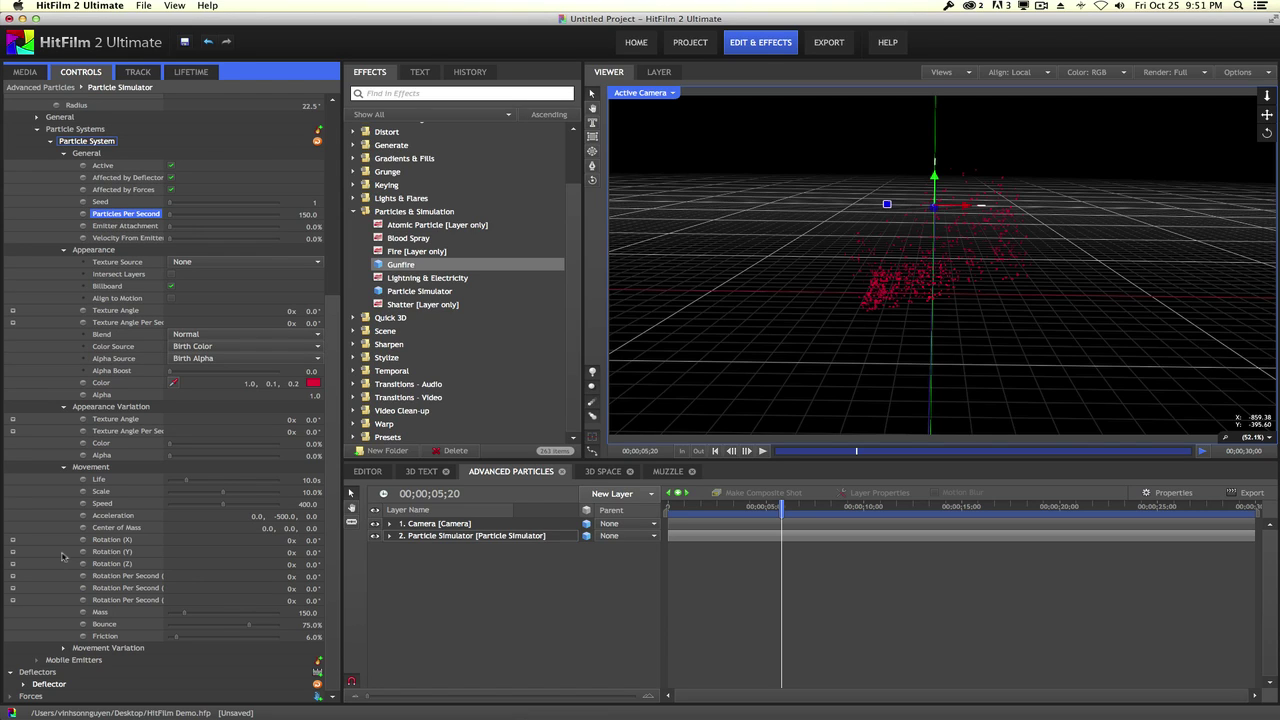
# Inspect the Cuboid deflector's shape size and rotation, then show the deflector in the viewer
pyautogui.click(24, 685)
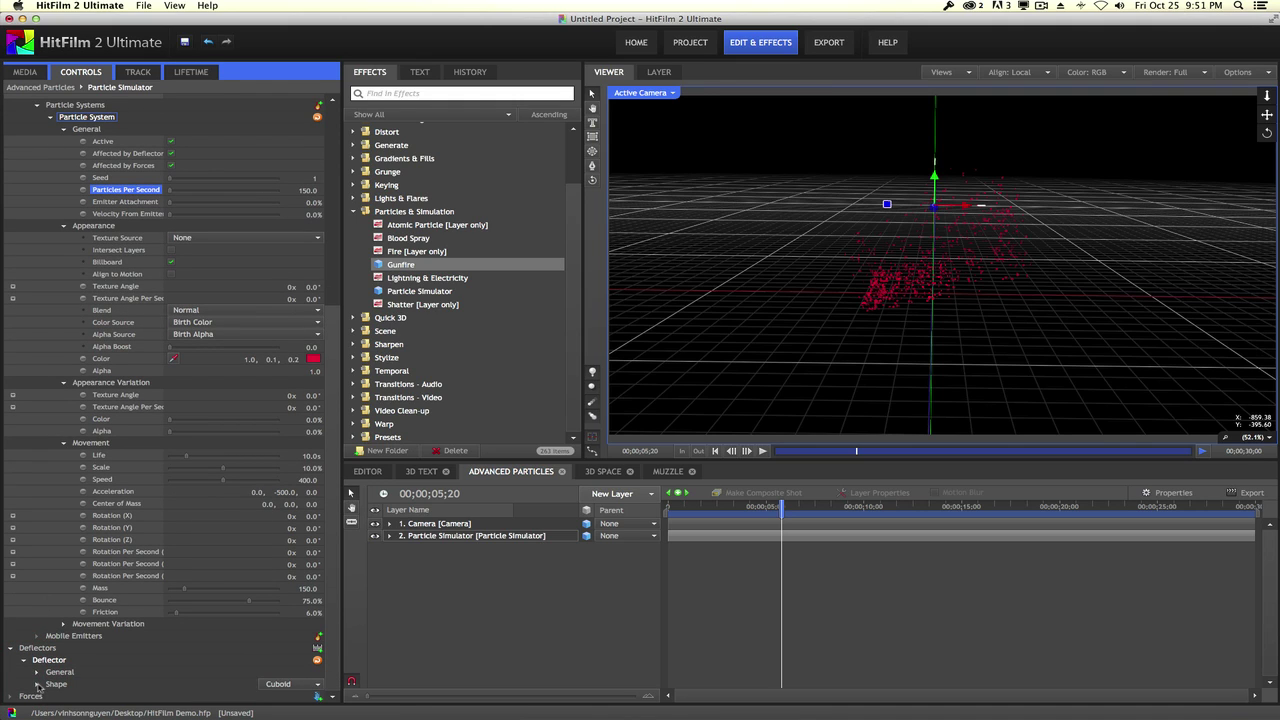
pyautogui.click(37, 684)
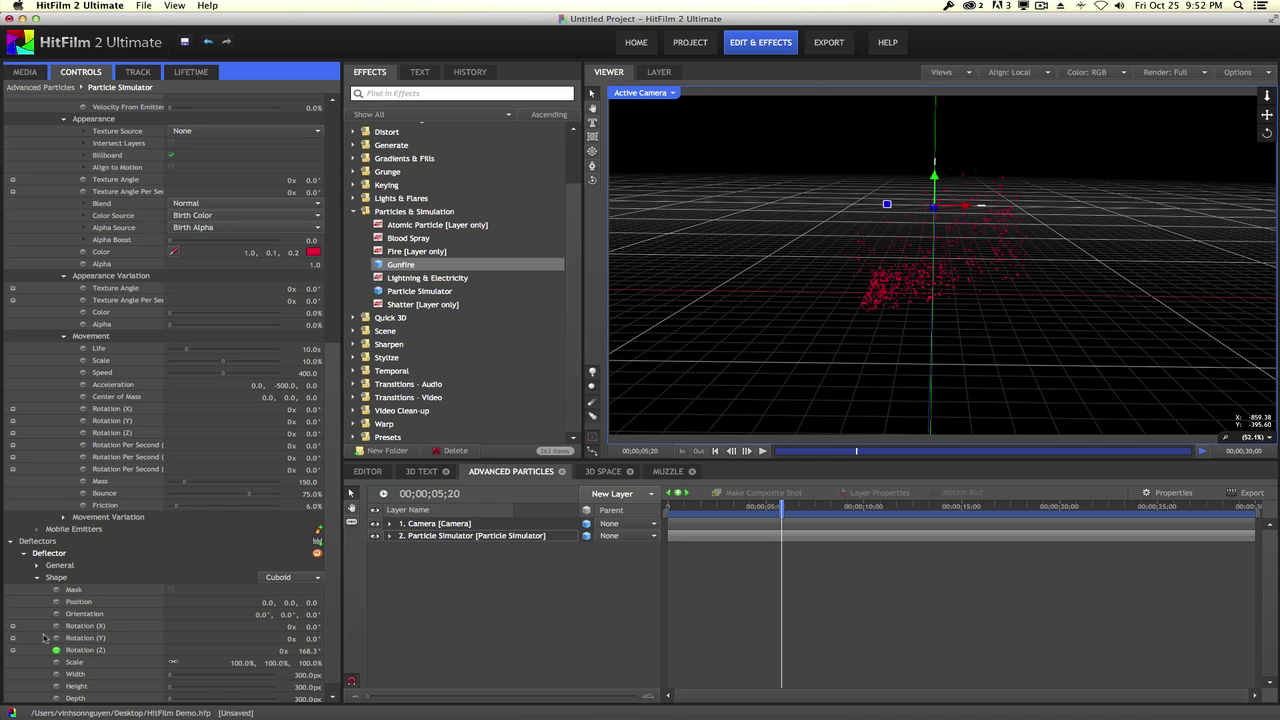
pyautogui.scroll(-1, 58, 610)
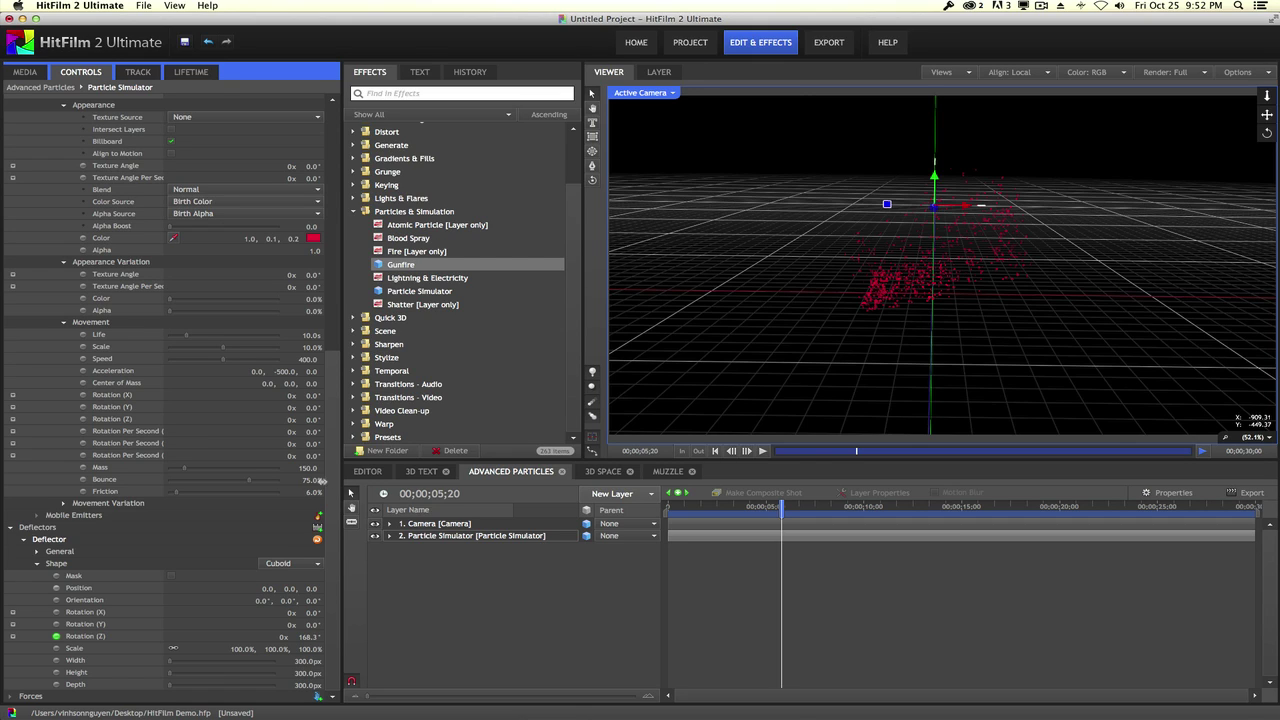
pyautogui.click(341, 495)
pyautogui.click(36, 563)
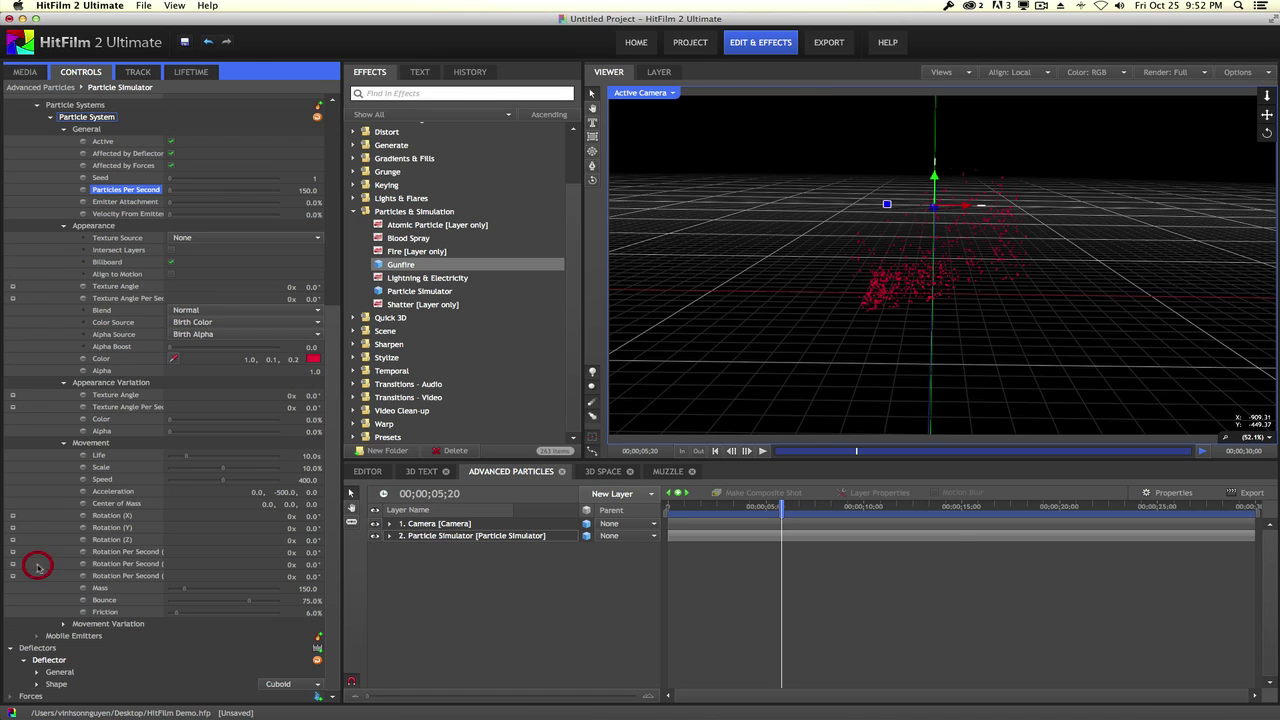
pyautogui.click(49, 660)
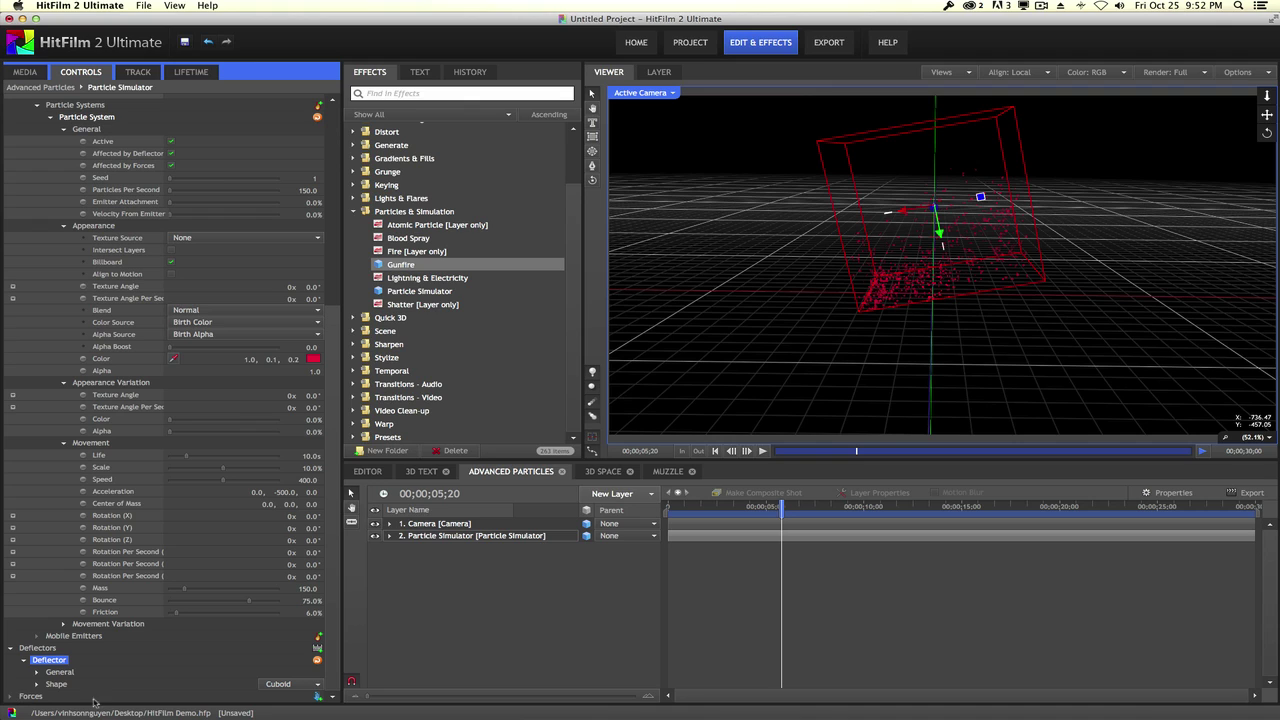
# Add a new Global force under Forces, keeping its type as Direction
pyautogui.click(319, 697)
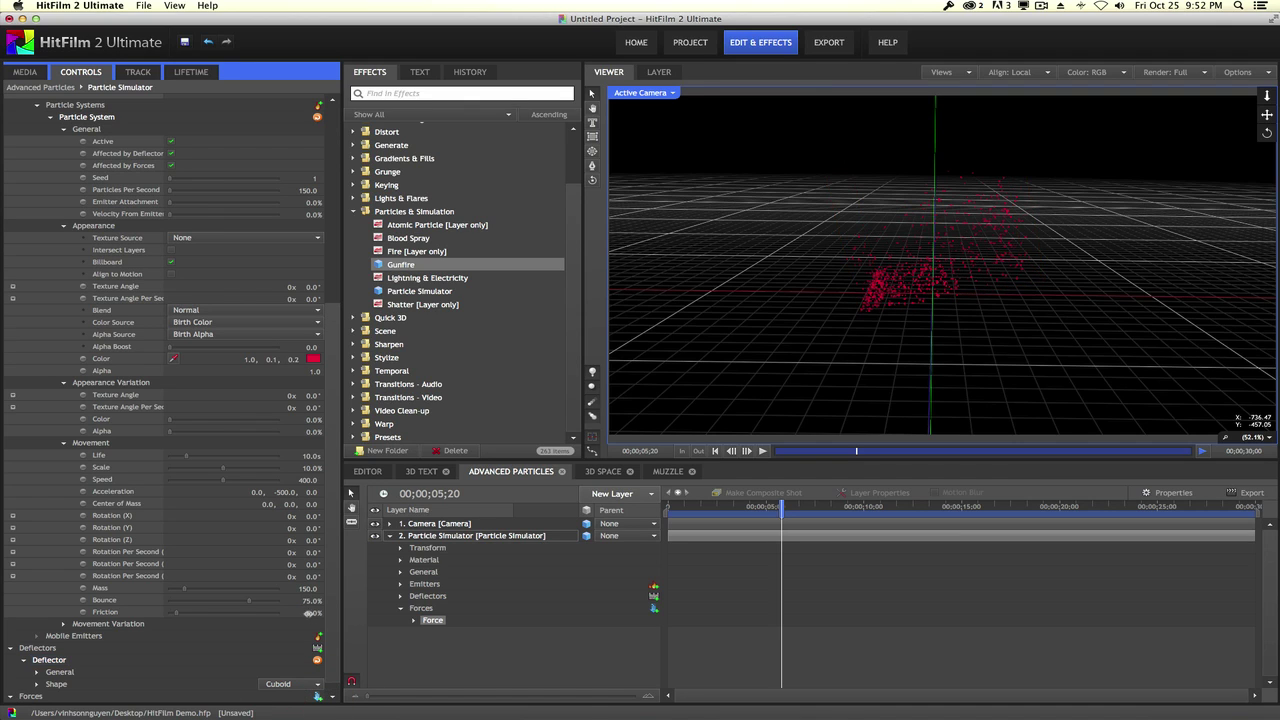
pyautogui.scroll(-1, 314, 580)
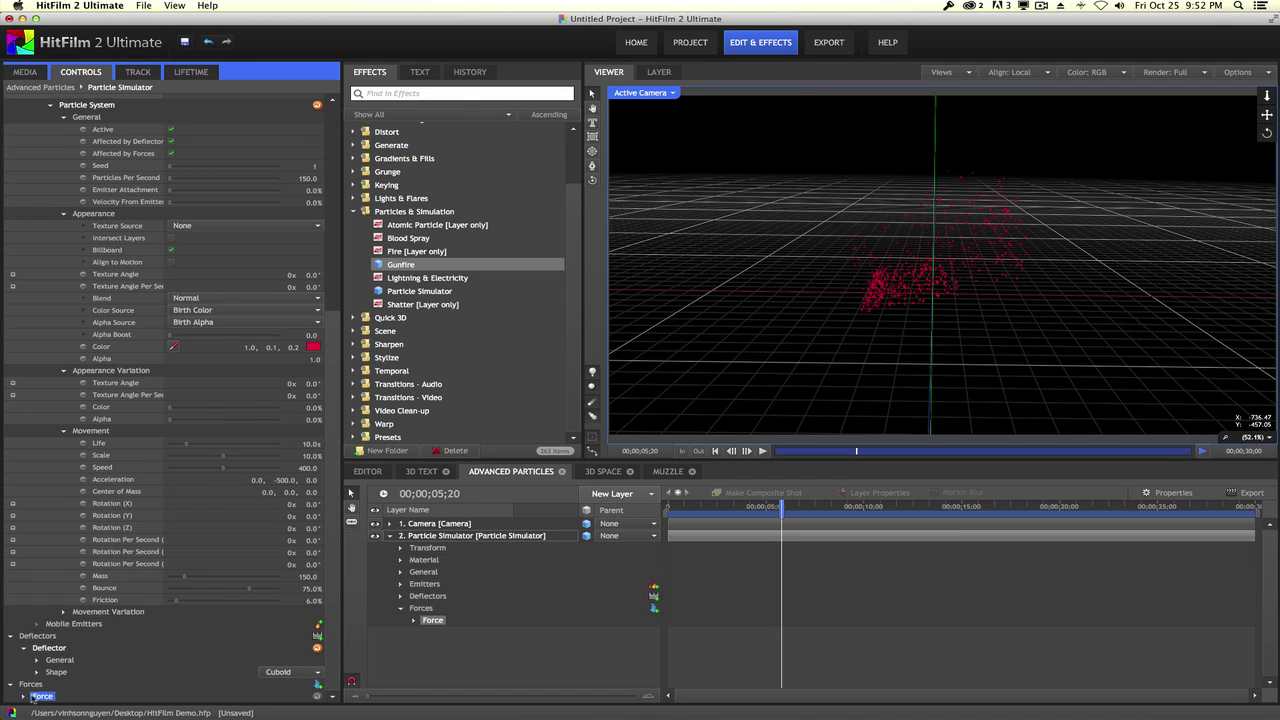
pyautogui.scroll(-3, 107, 677)
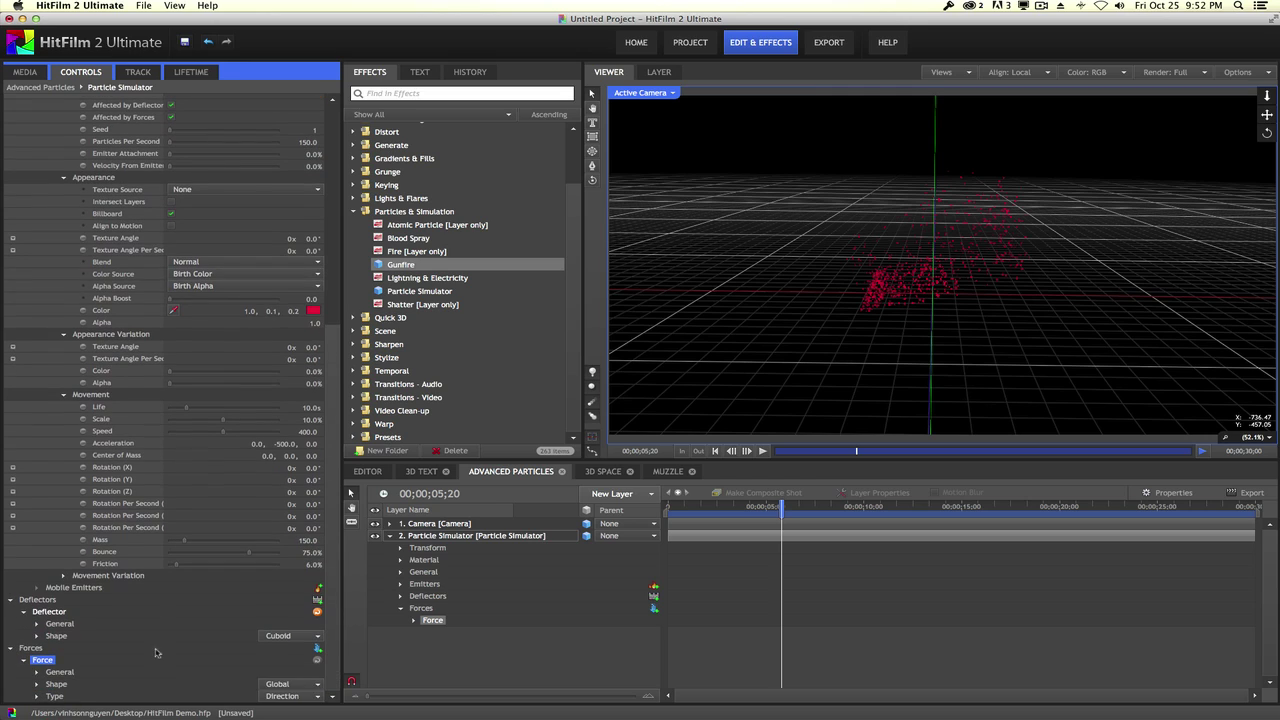
pyautogui.click(280, 695)
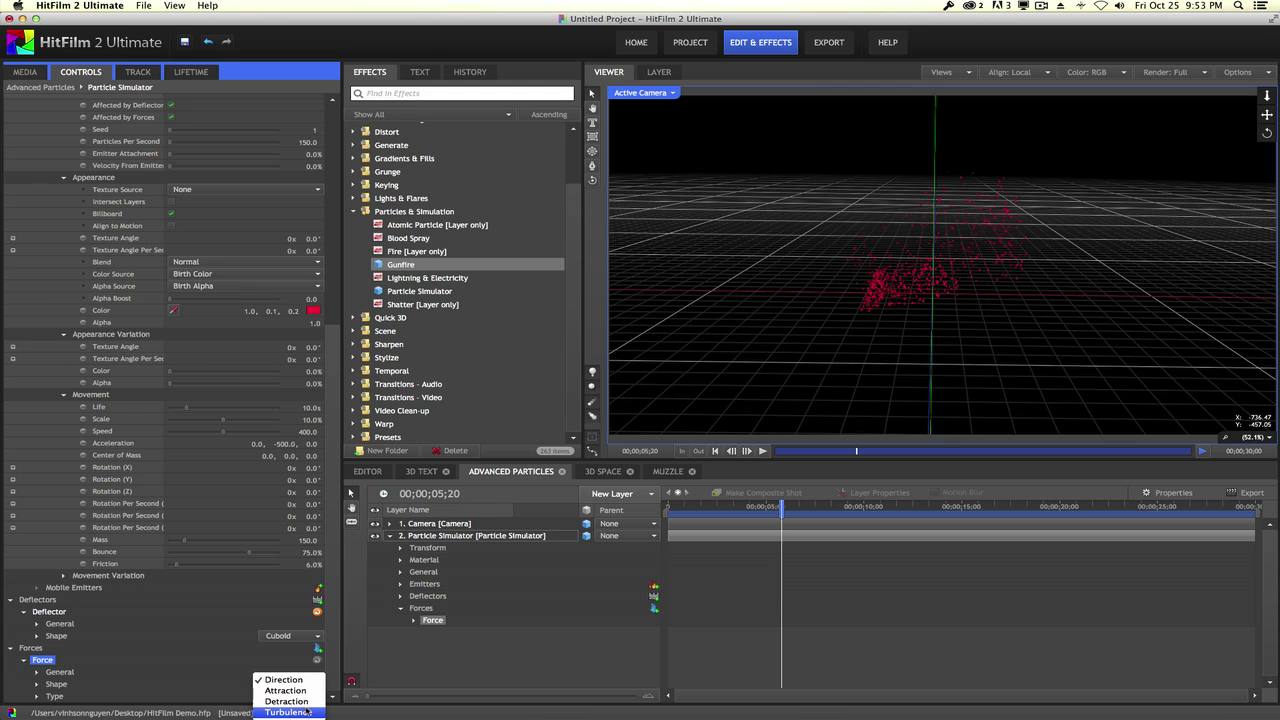
pyautogui.press('Escape')
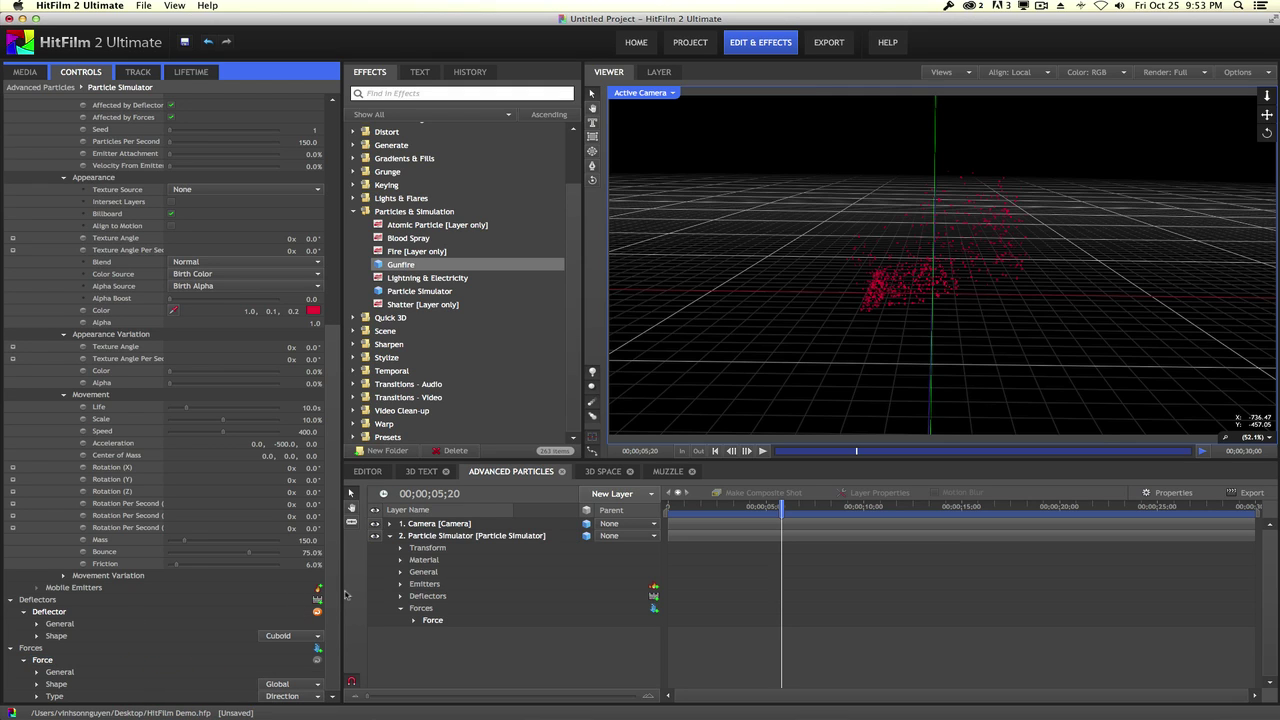
# Review the simulator's Controls, including the -500.0 Y Acceleration
pyautogui.scroll(5, 181, 273)
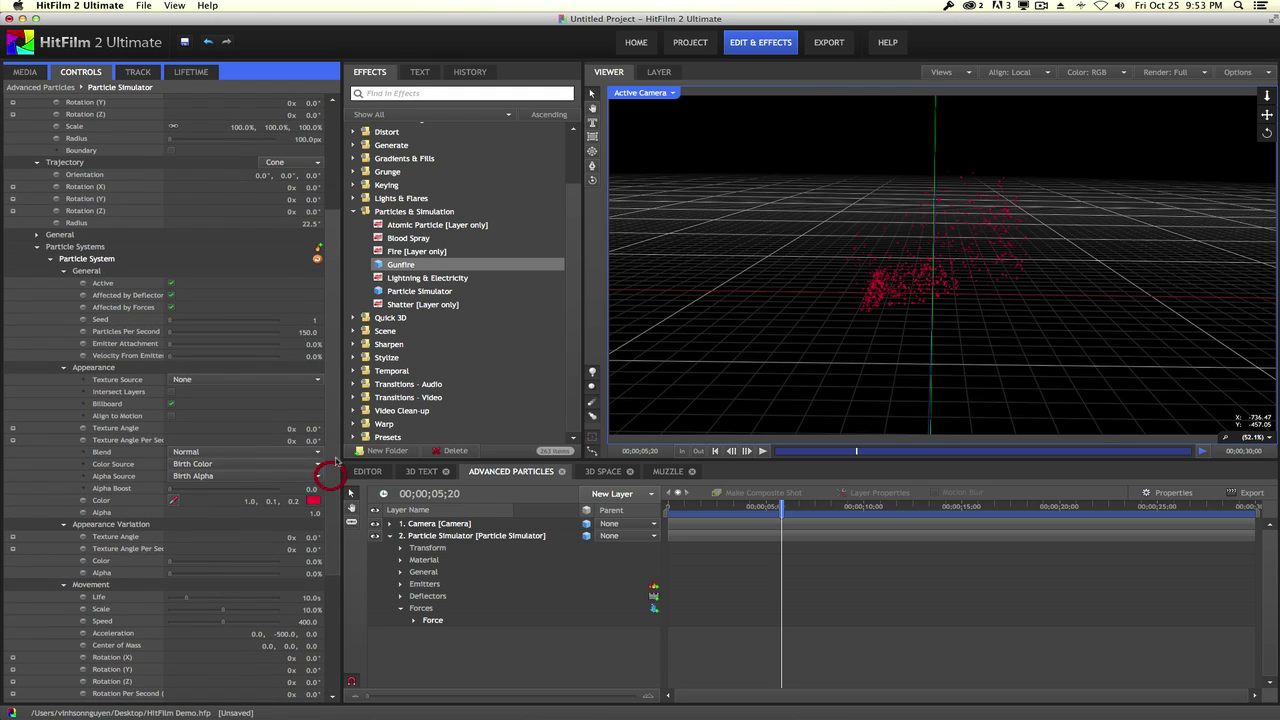
pyautogui.moveTo(333, 256); pyautogui.dragTo(332, 148)
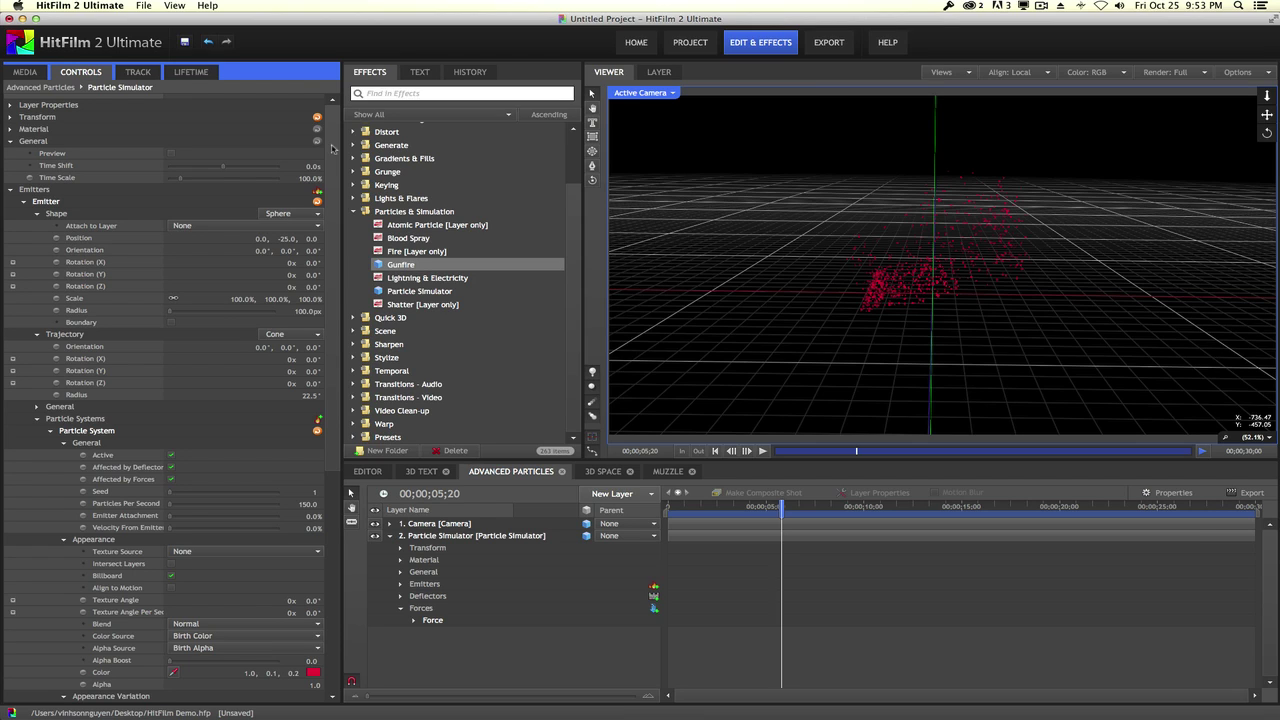
pyautogui.moveTo(331, 148); pyautogui.dragTo(333, 279)
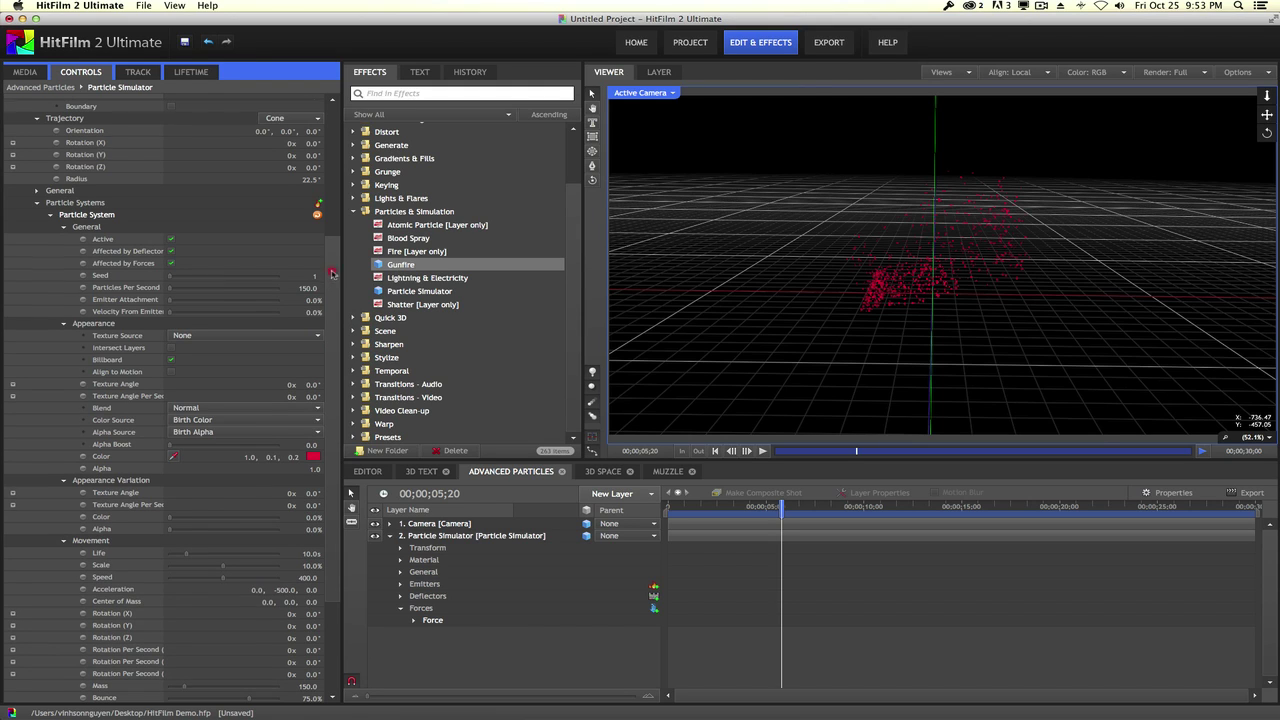
pyautogui.moveTo(333, 279); pyautogui.dragTo(331, 145)
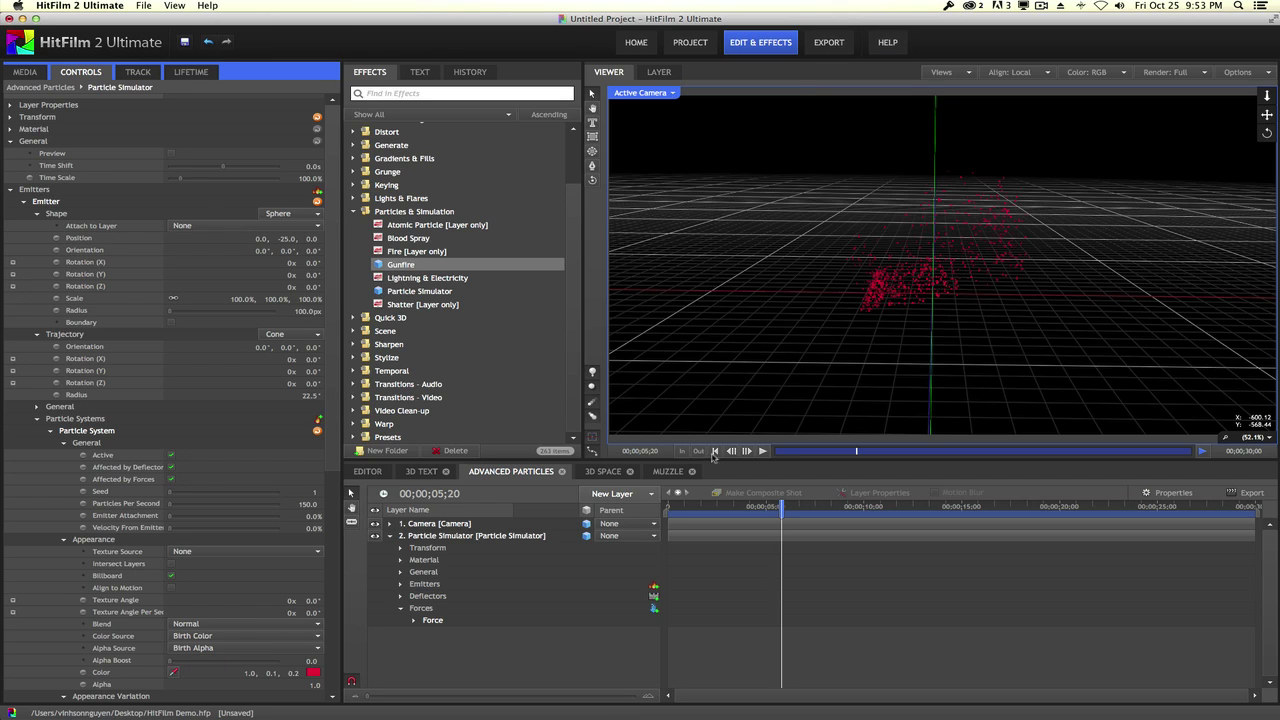
# Preview the simulation from the start, then replay it with the deflector box shown
pyautogui.click(715, 451)
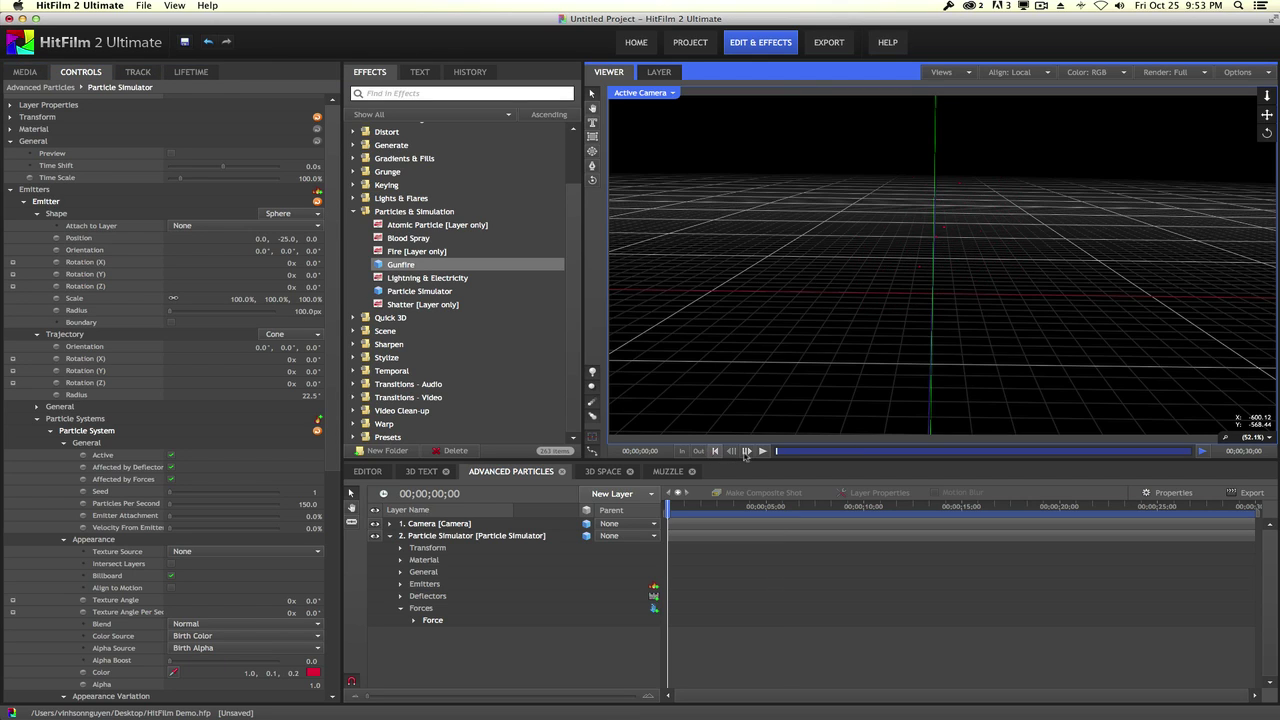
pyautogui.click(762, 451)
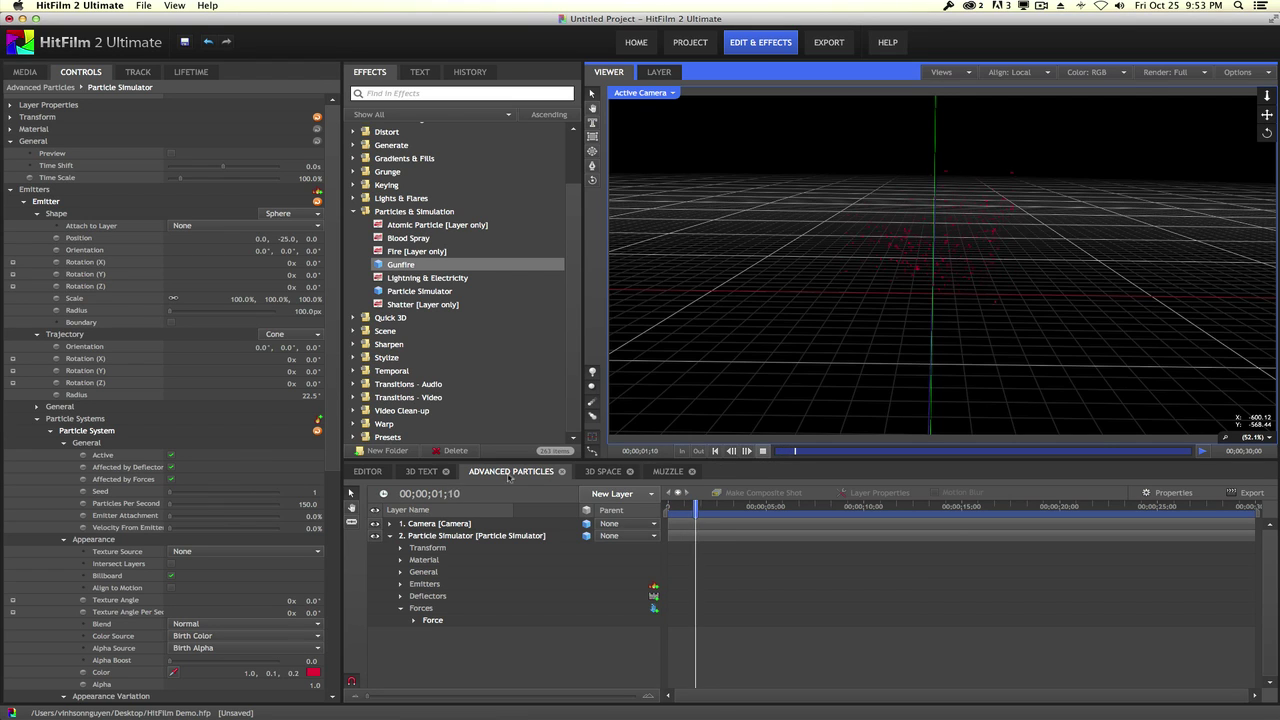
pyautogui.press('space')
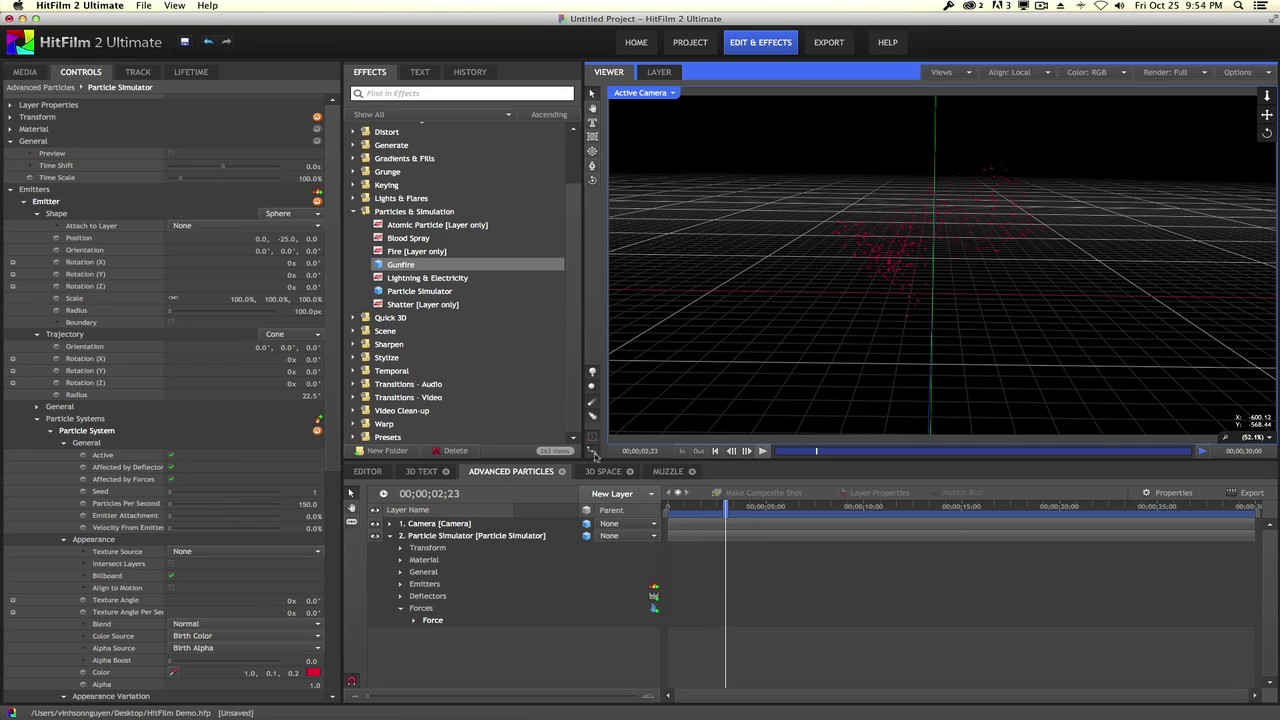
pyautogui.scroll(-10, 150, 503)
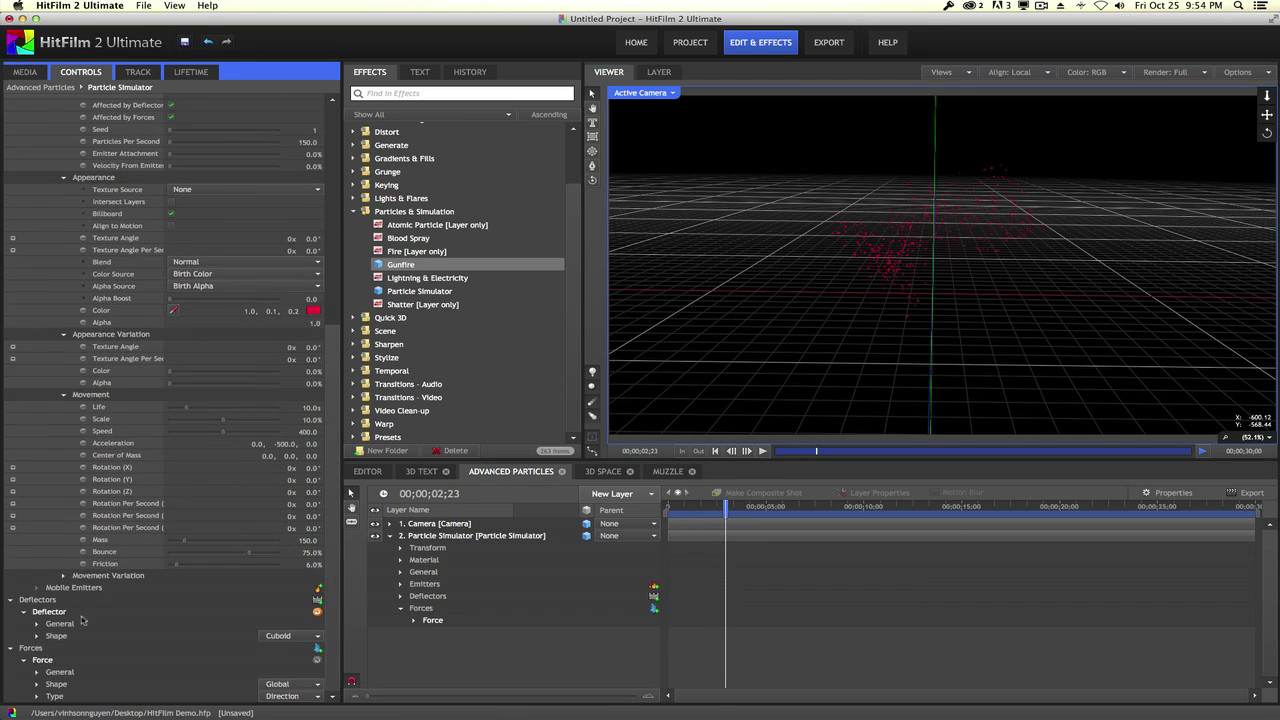
pyautogui.click(48, 601)
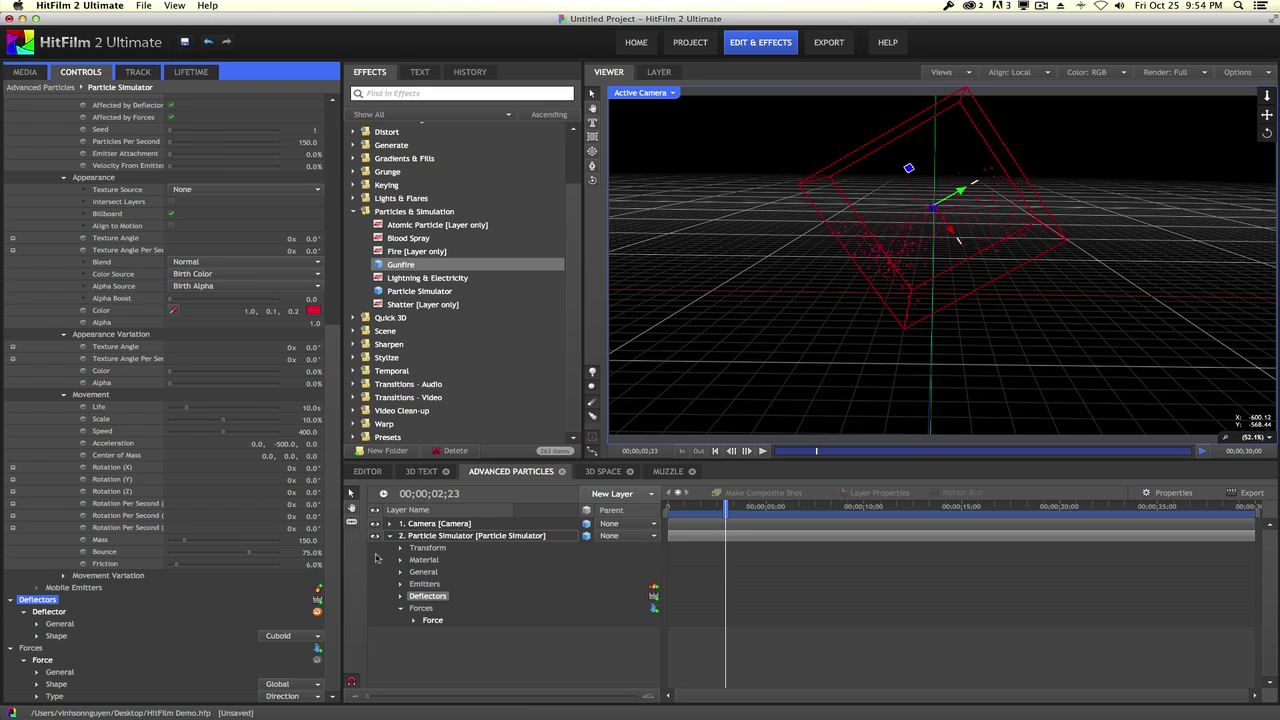
pyautogui.click(717, 452)
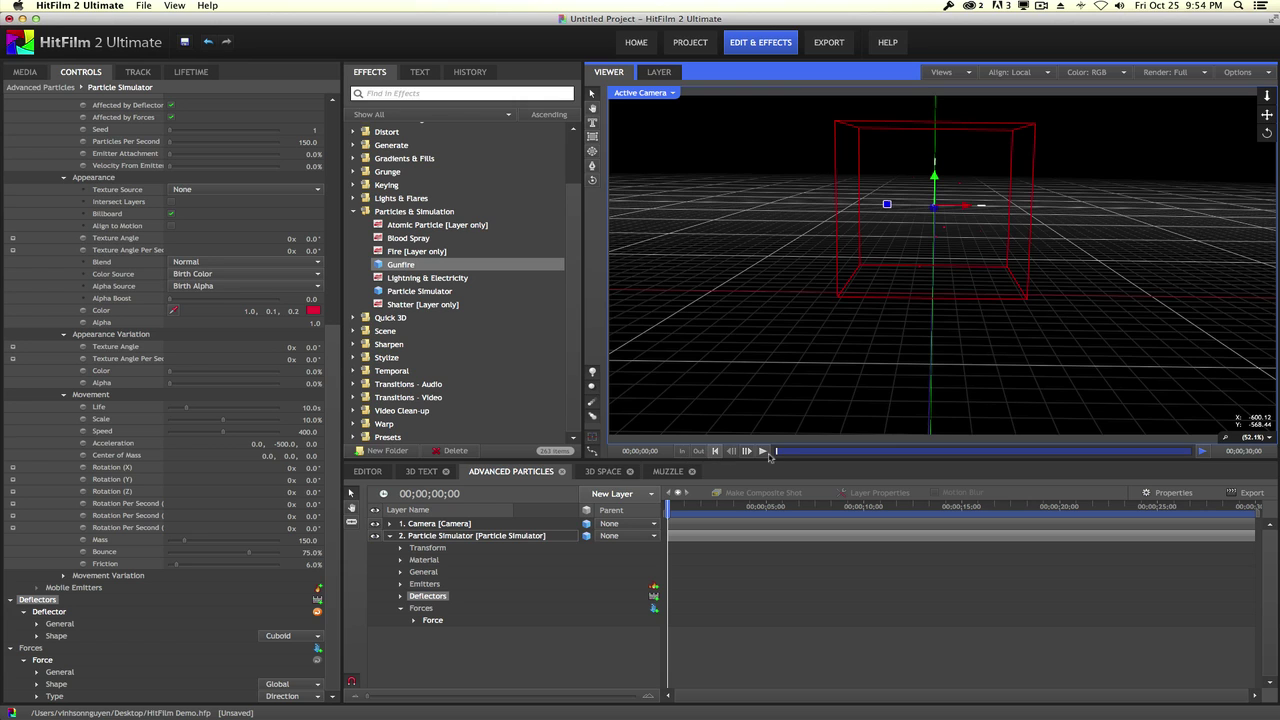
pyautogui.click(764, 452)
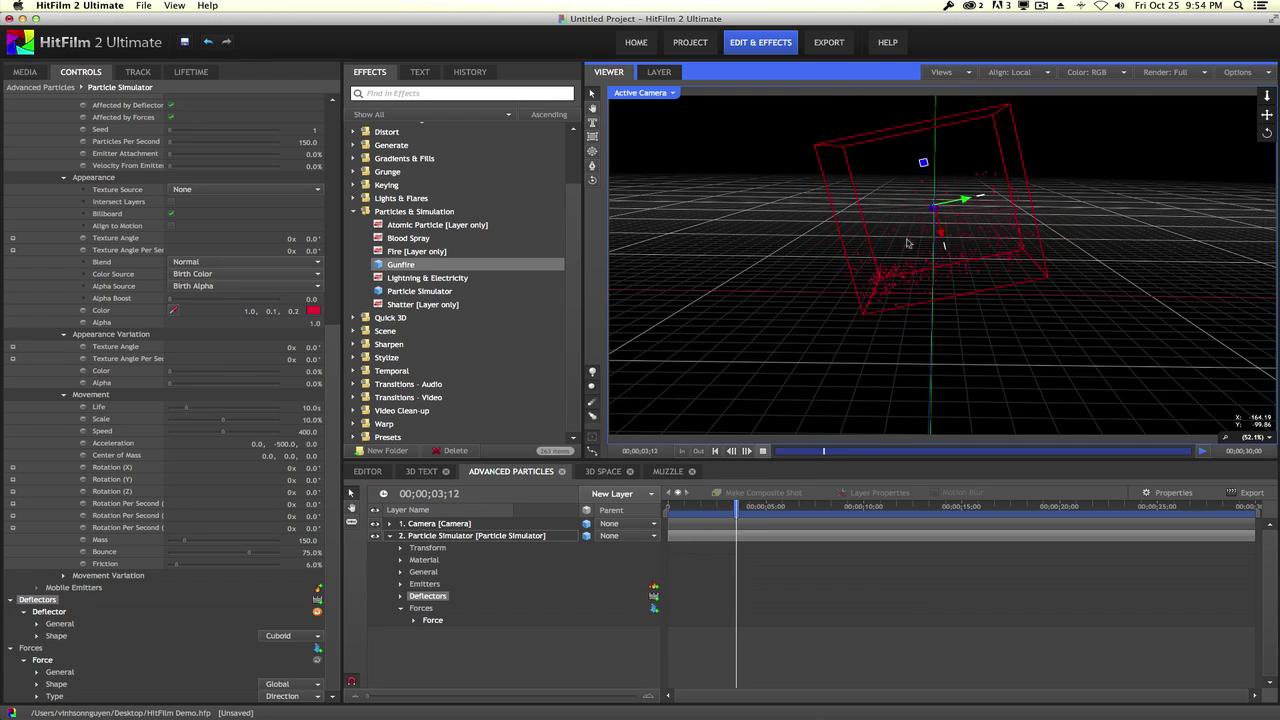
pyautogui.click(762, 451)
pyautogui.scroll(10, 335, 449)
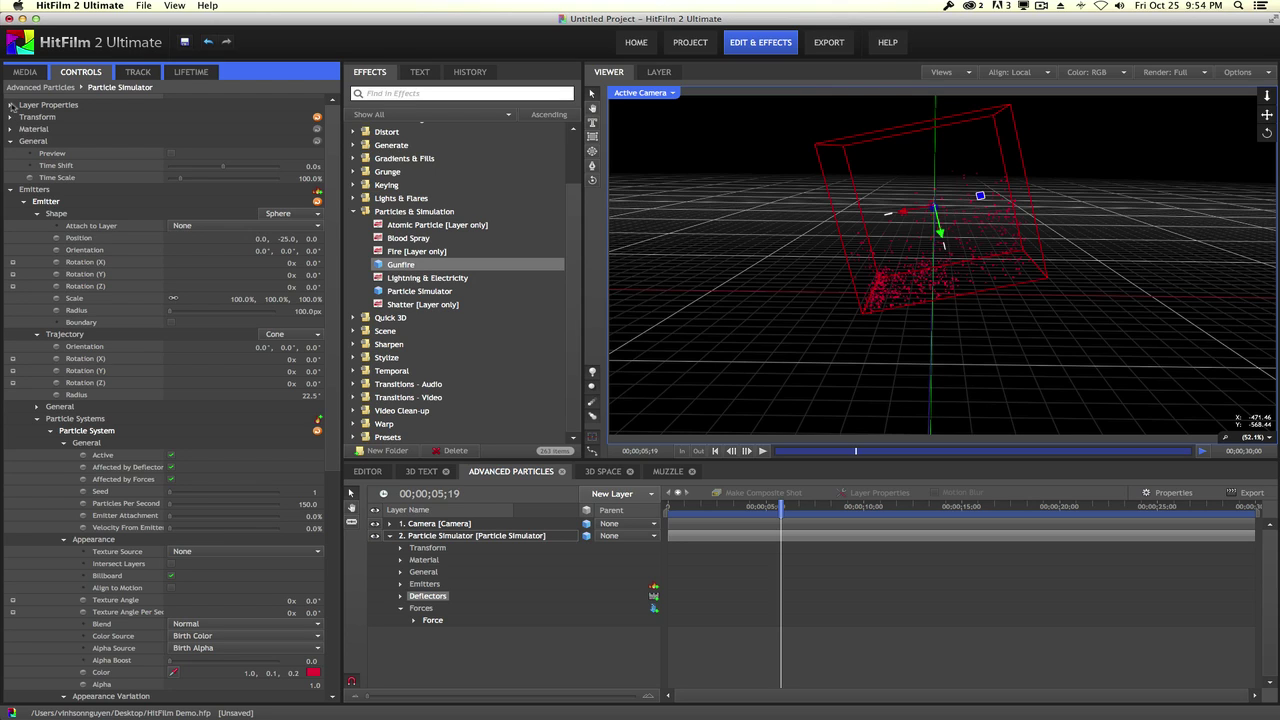
# Enable Motion Blur on the Particle Simulator layer and expand its Transform and Material settings
pyautogui.click(11, 106)
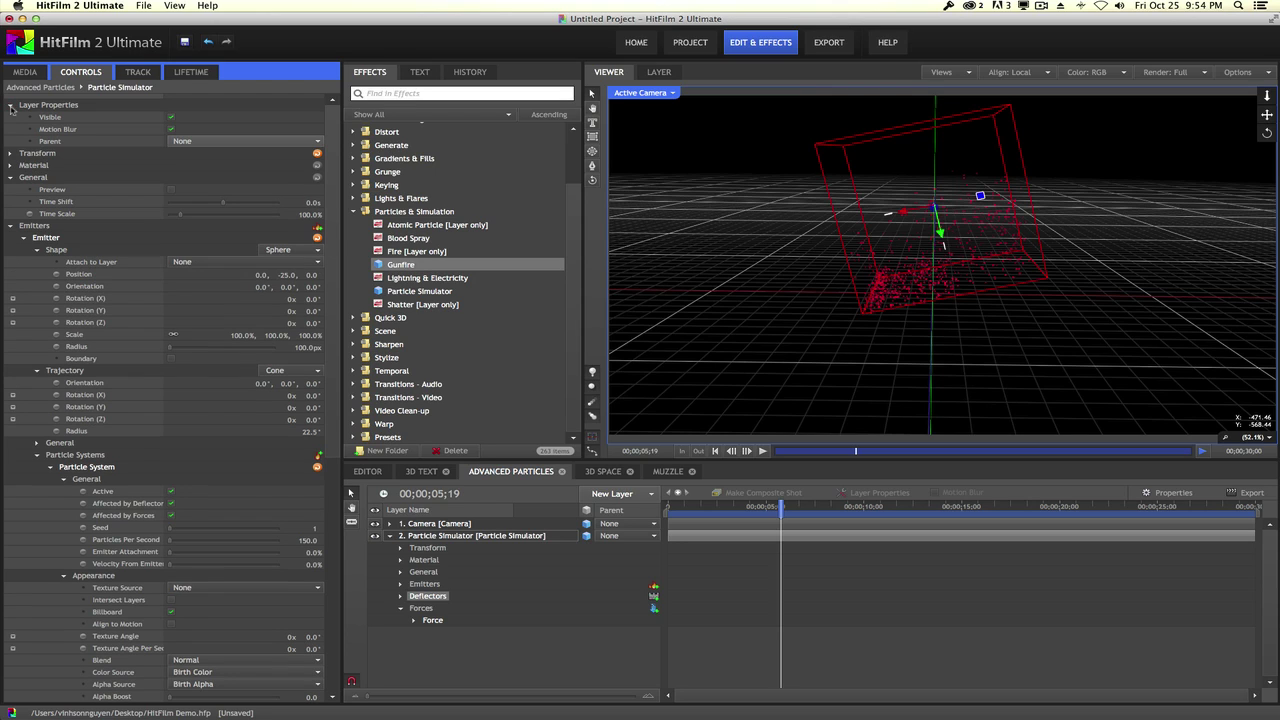
pyautogui.click(171, 129)
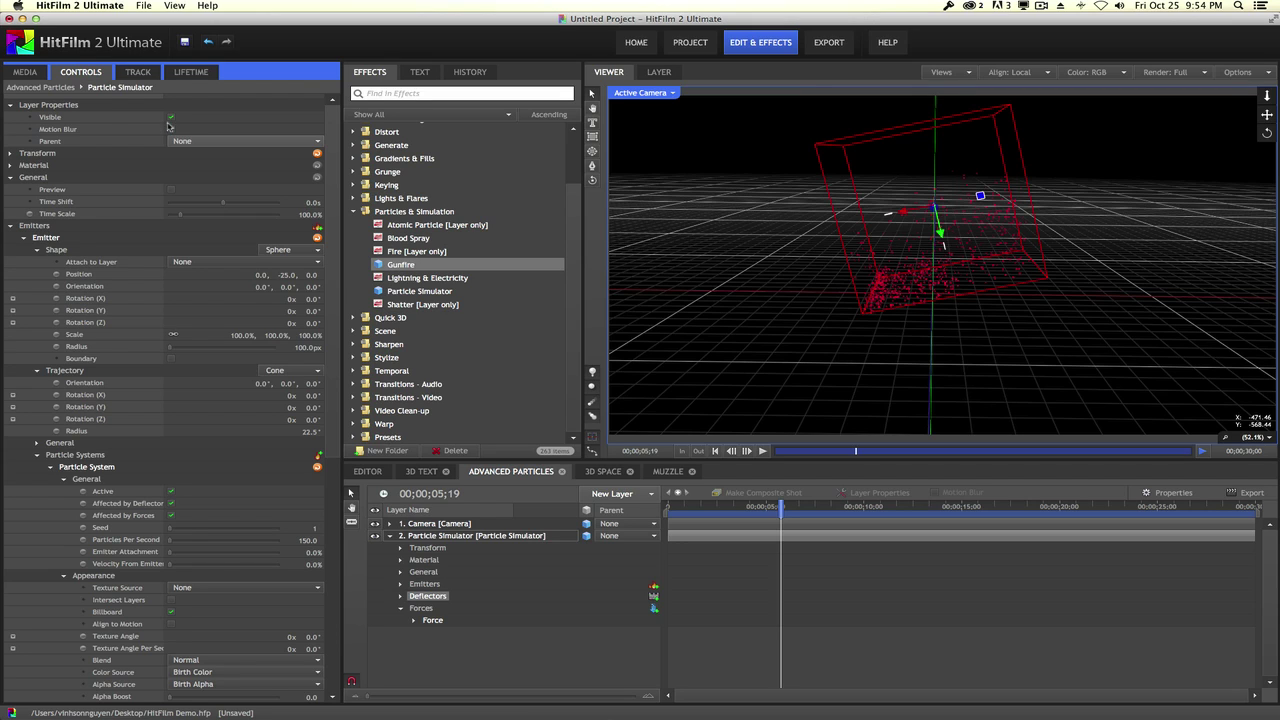
pyautogui.click(11, 153)
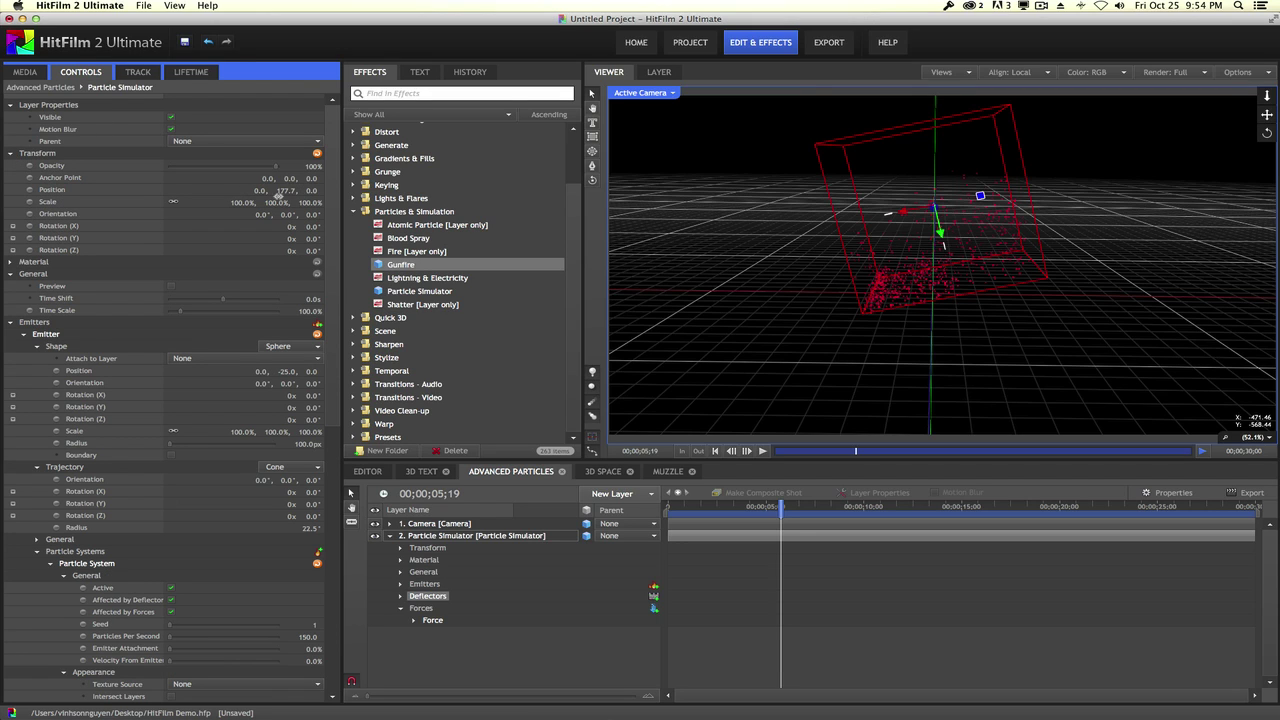
pyautogui.click(10, 261)
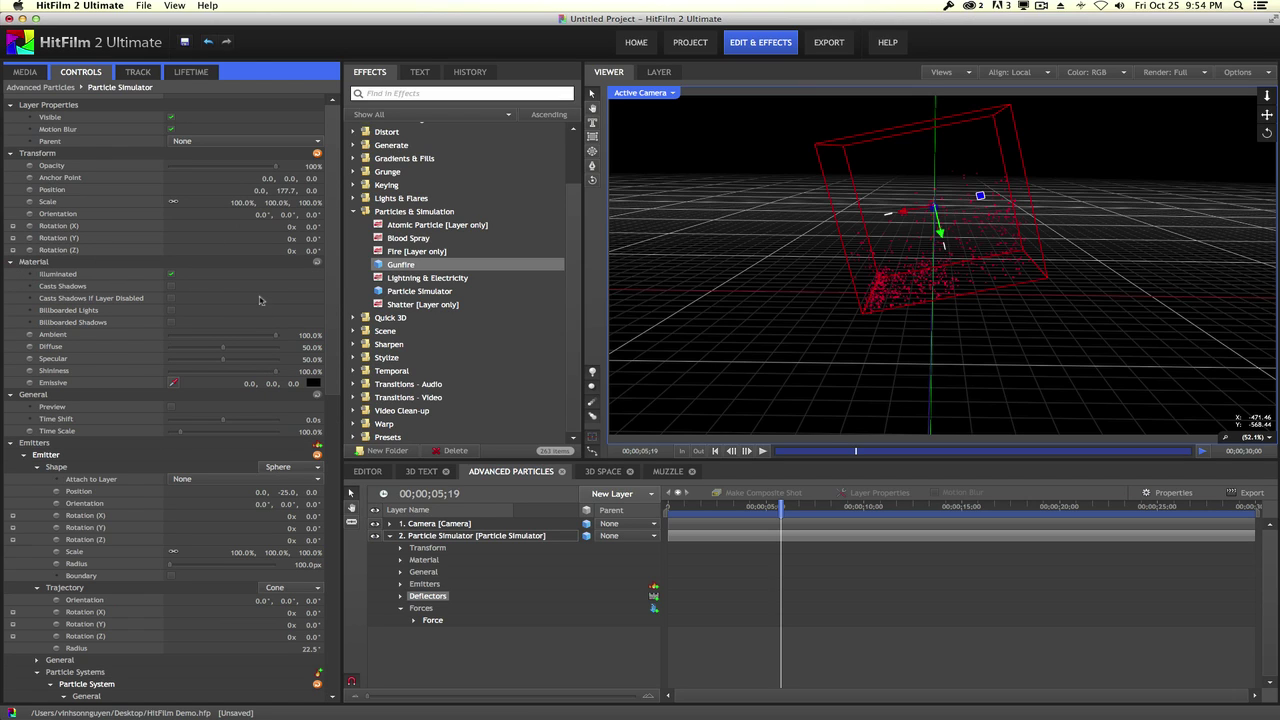
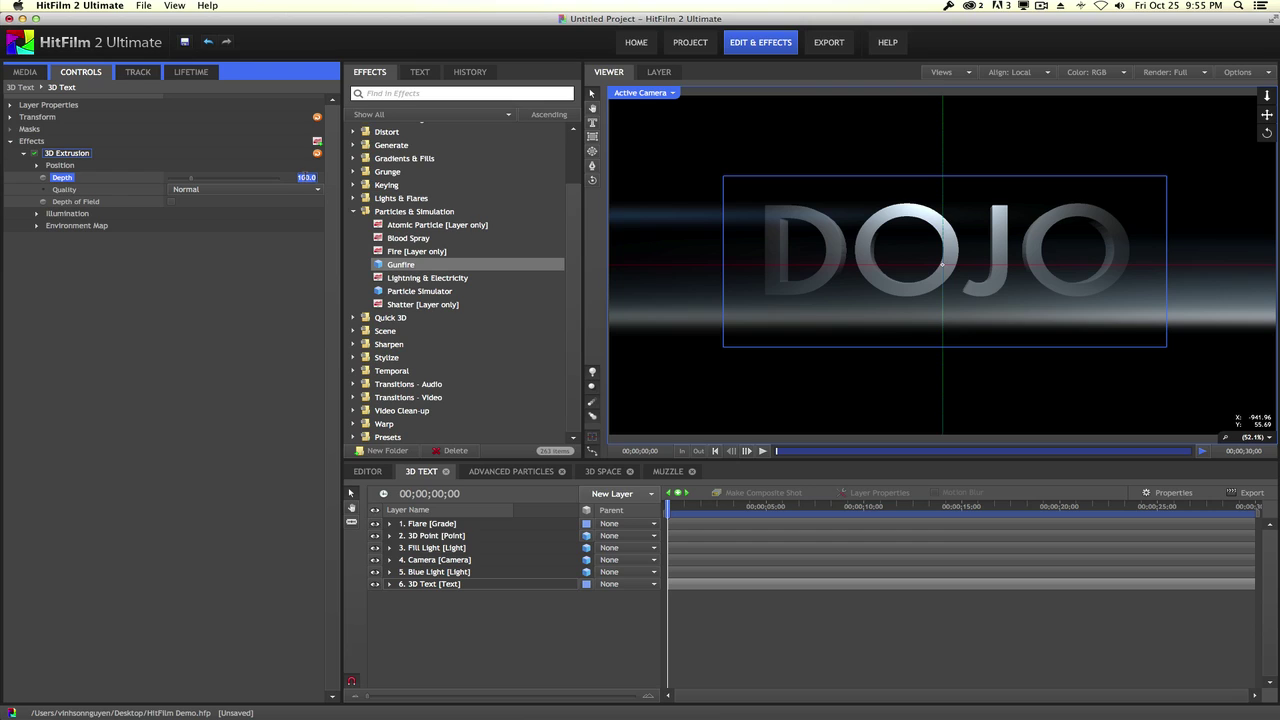
# Set the DOJO text's 3D extrusion depth to 300 and reveal its Illumination settings
pyautogui.write('300')
pyautogui.press('Return')
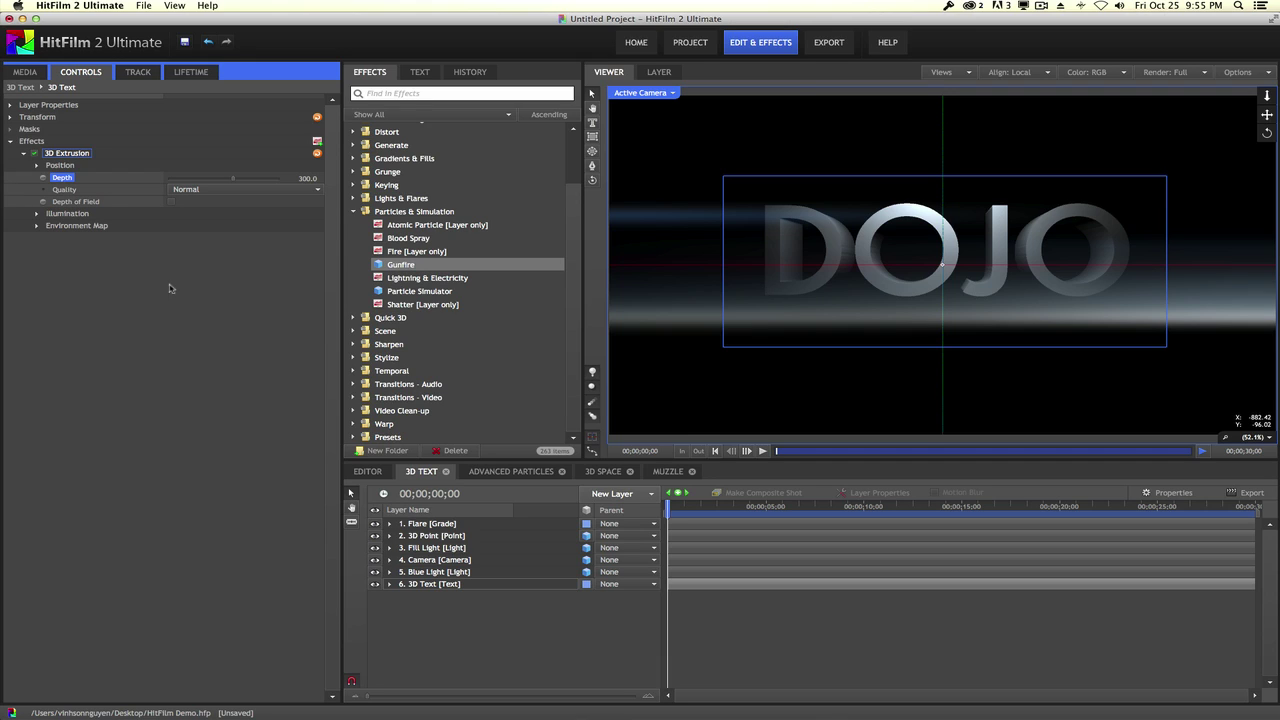
pyautogui.click(38, 215)
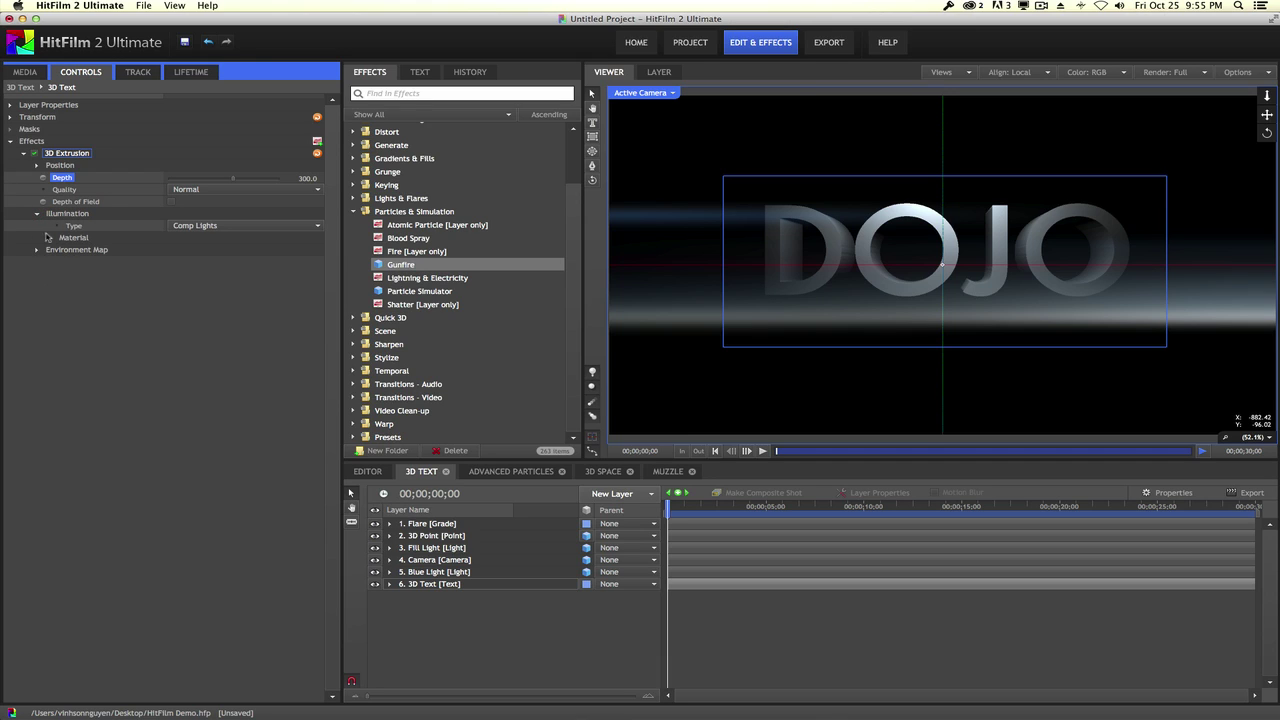
# Raise the Fill Light's Y position, then view the 3D Text layer's Environment Map settings
pyautogui.click(441, 536)
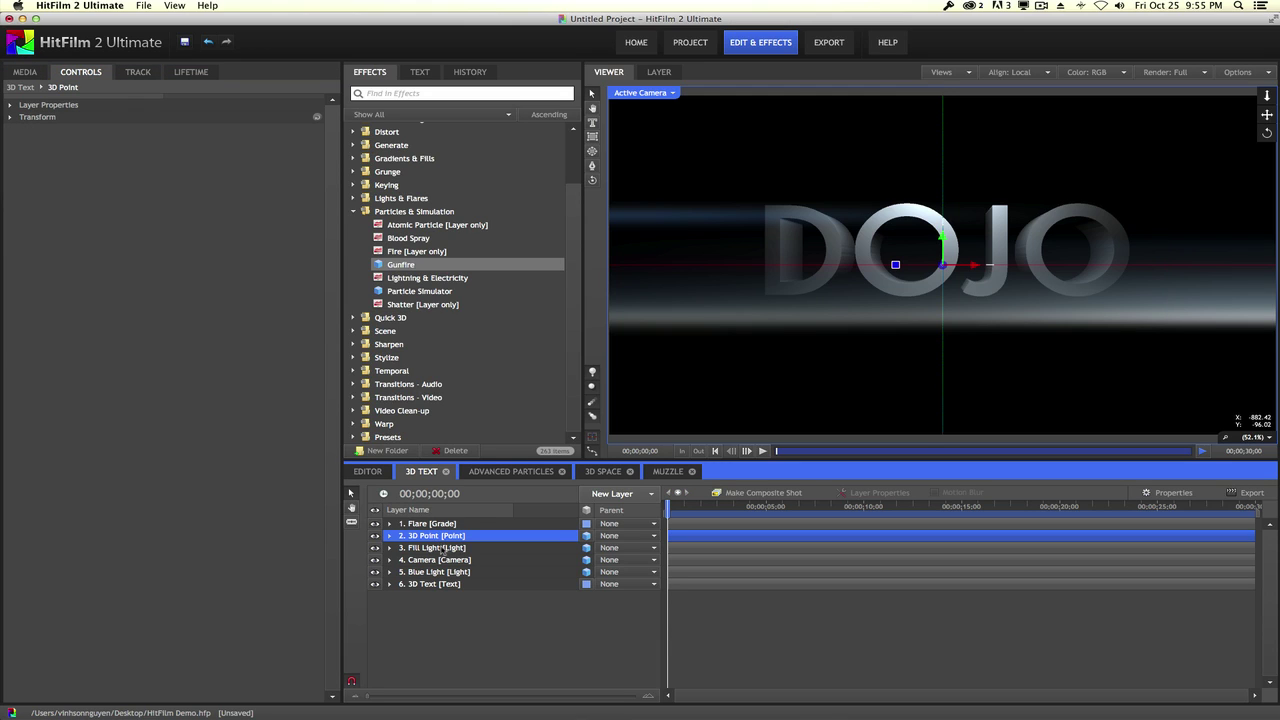
pyautogui.click(441, 548)
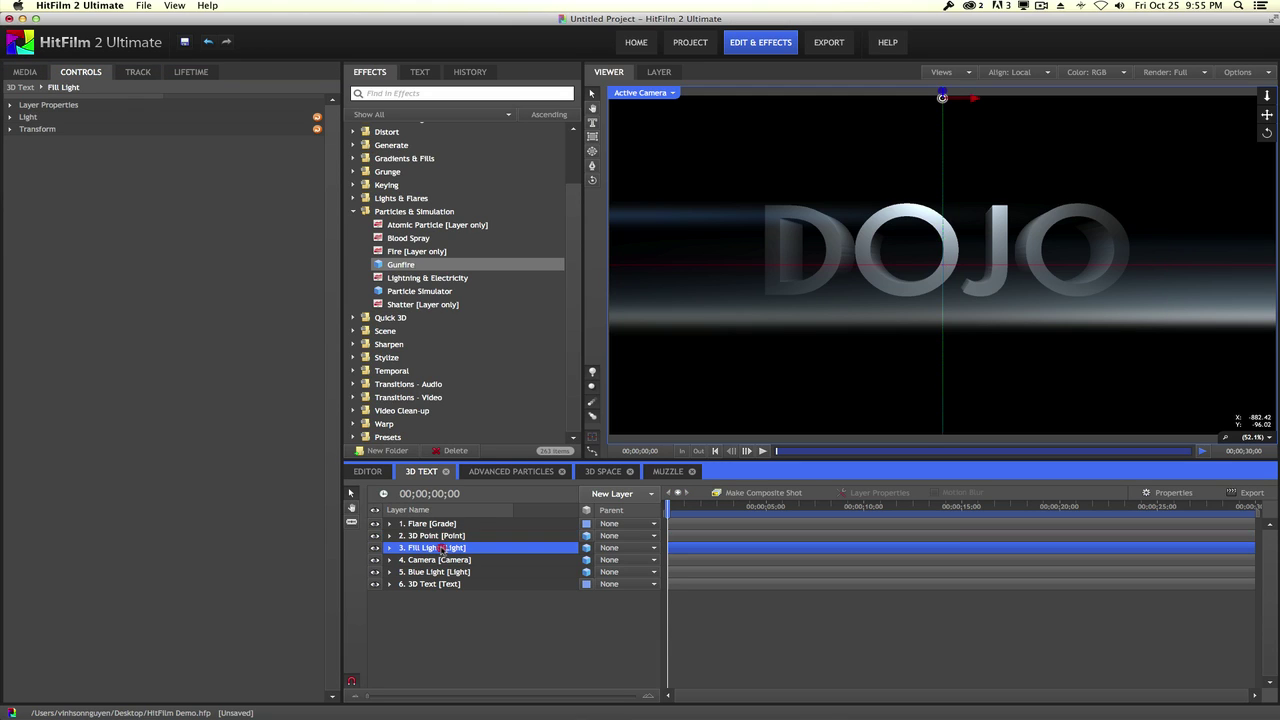
pyautogui.click(10, 128)
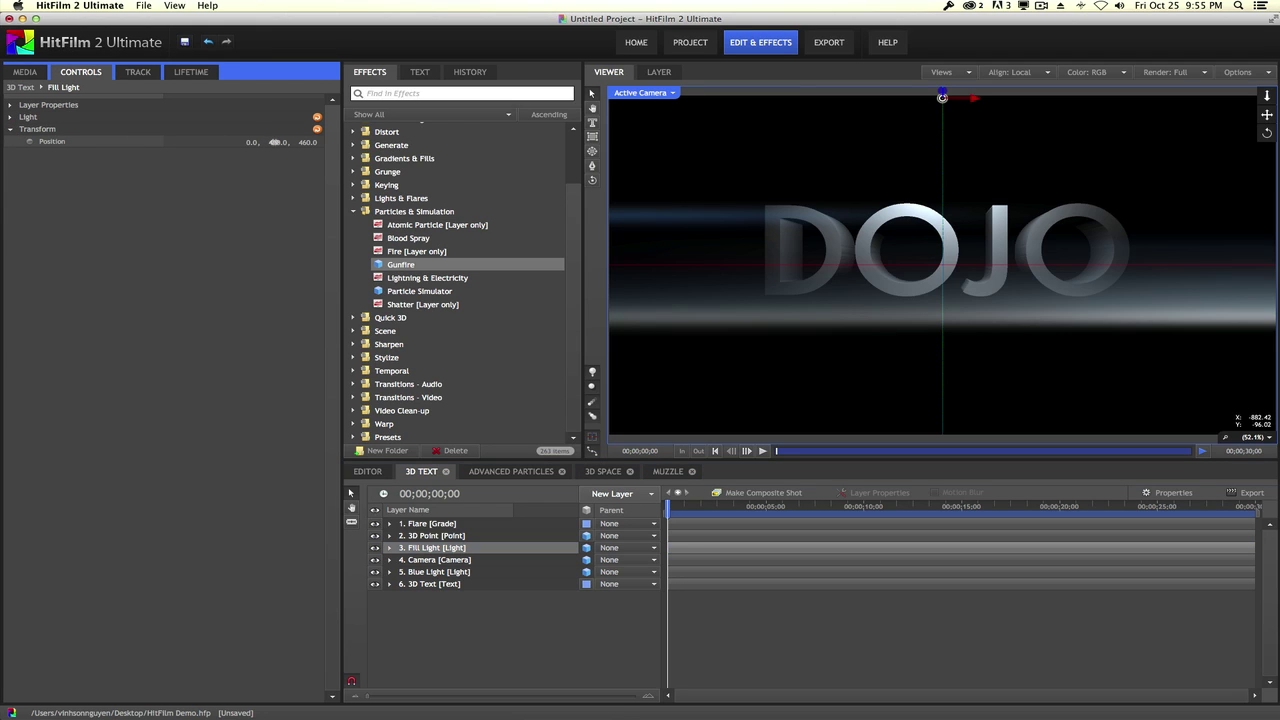
pyautogui.moveTo(274, 142); pyautogui.dragTo(347, 123)
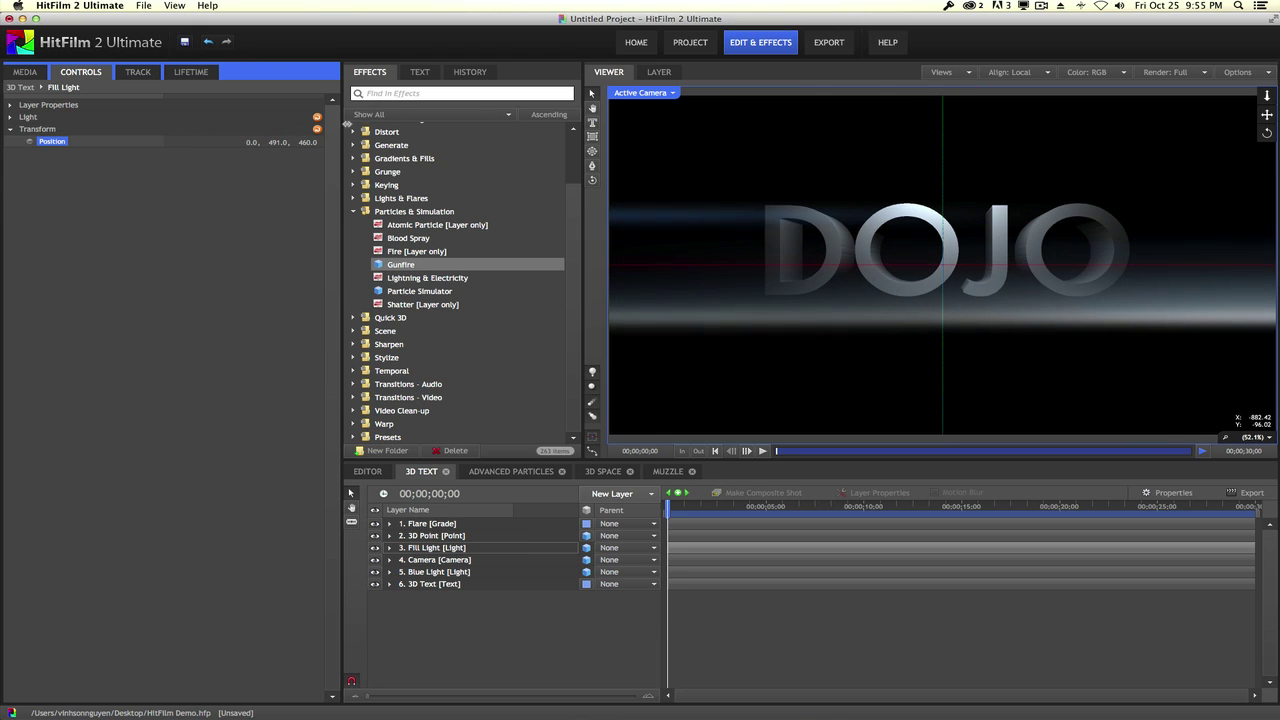
pyautogui.click(457, 585)
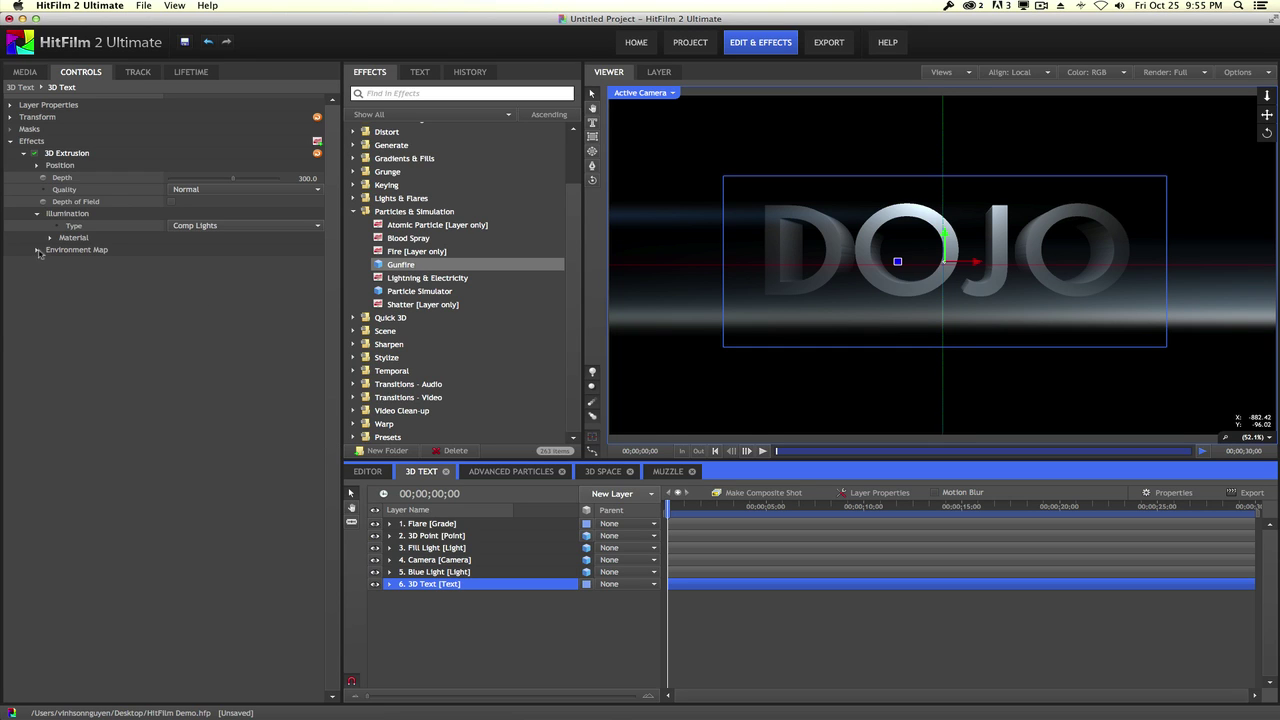
pyautogui.click(37, 250)
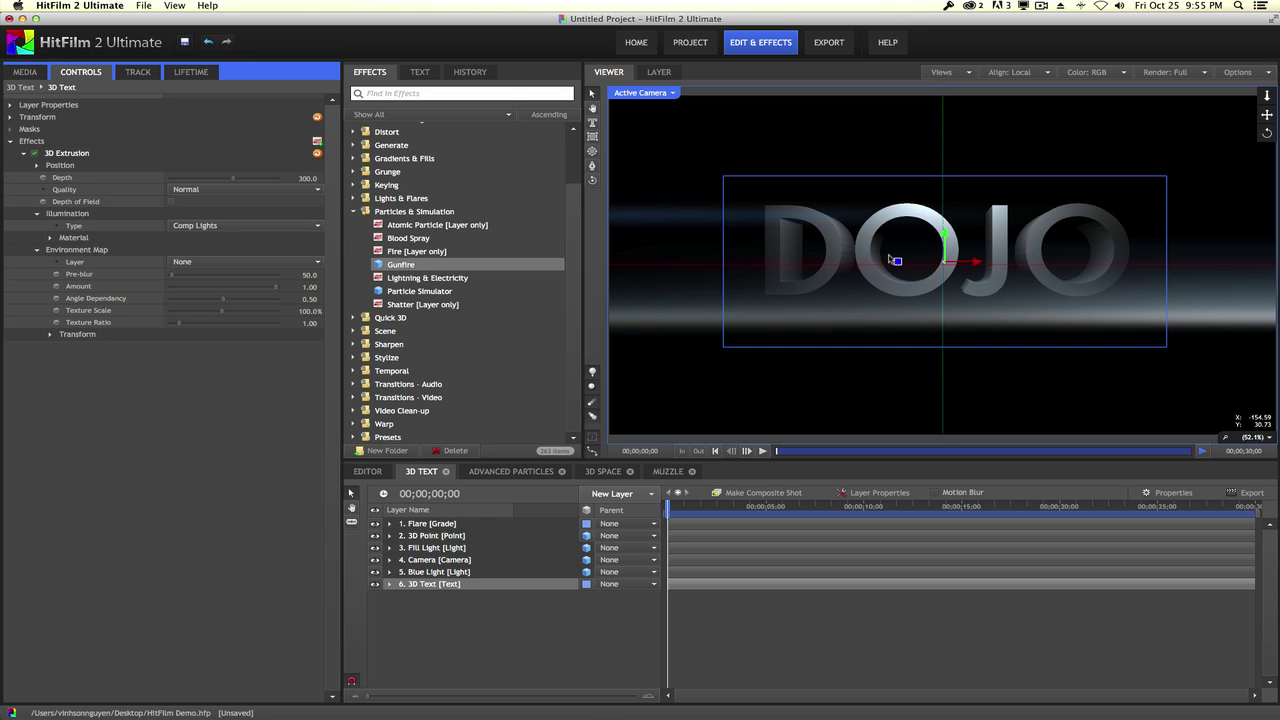
# Inspect the Flare layer's first Anamorphic Lens Flare effect properties
pyautogui.click(434, 524)
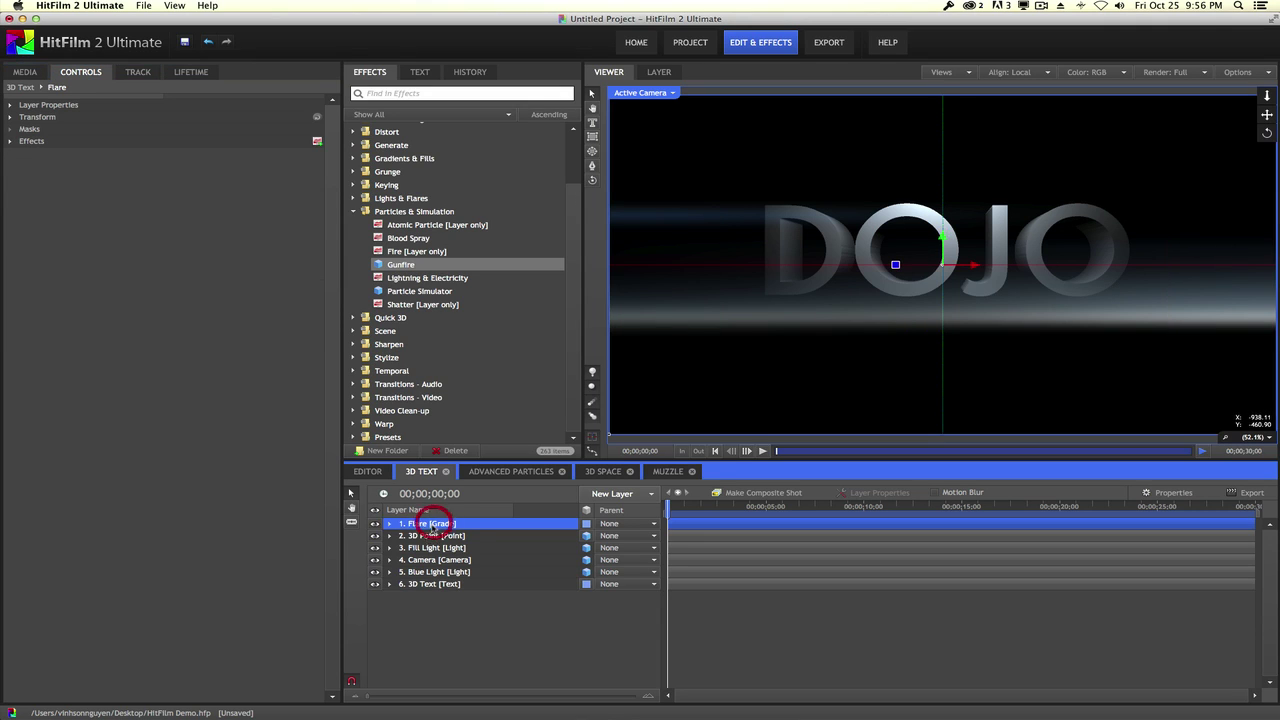
pyautogui.click(11, 144)
pyautogui.click(108, 153)
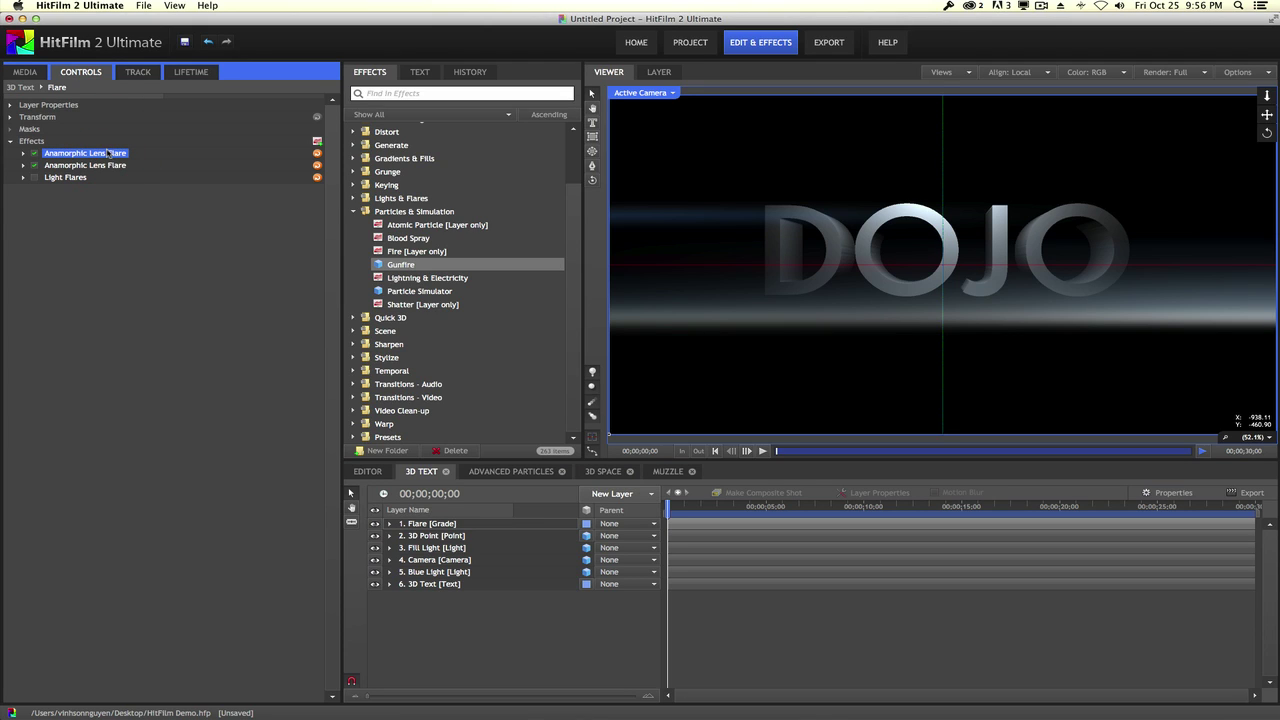
pyautogui.click(24, 156)
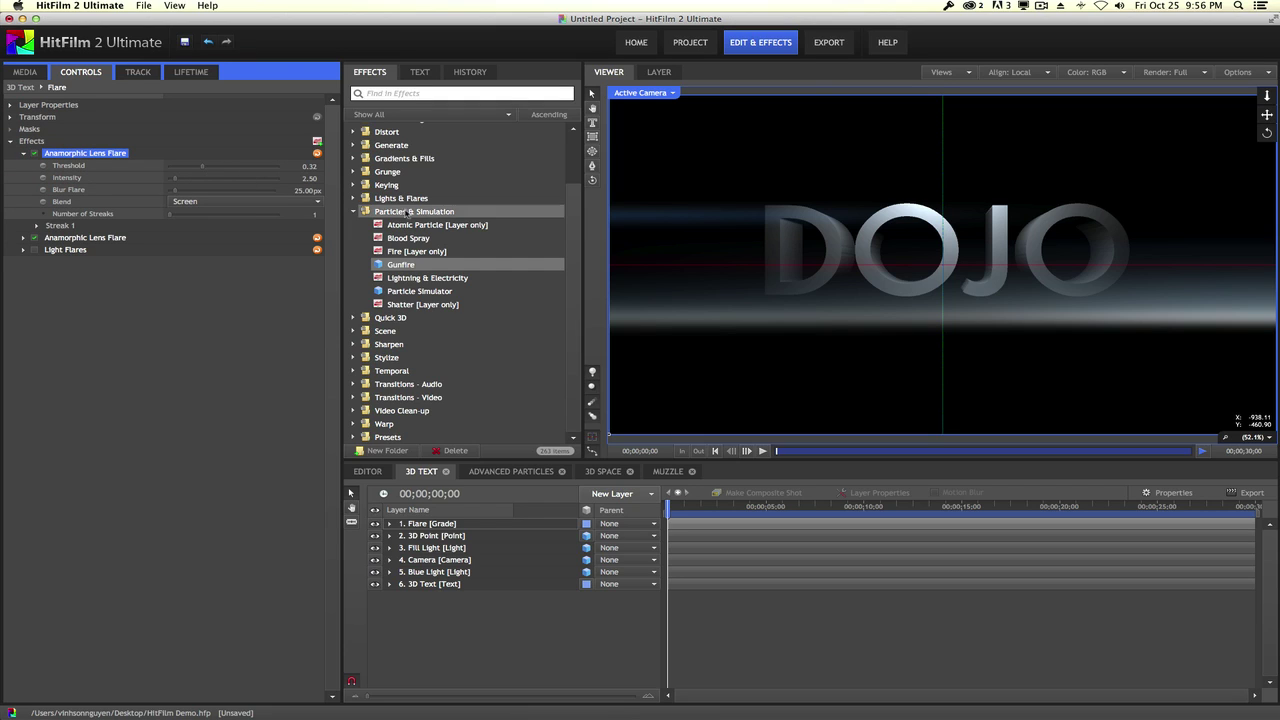
pyautogui.click(24, 156)
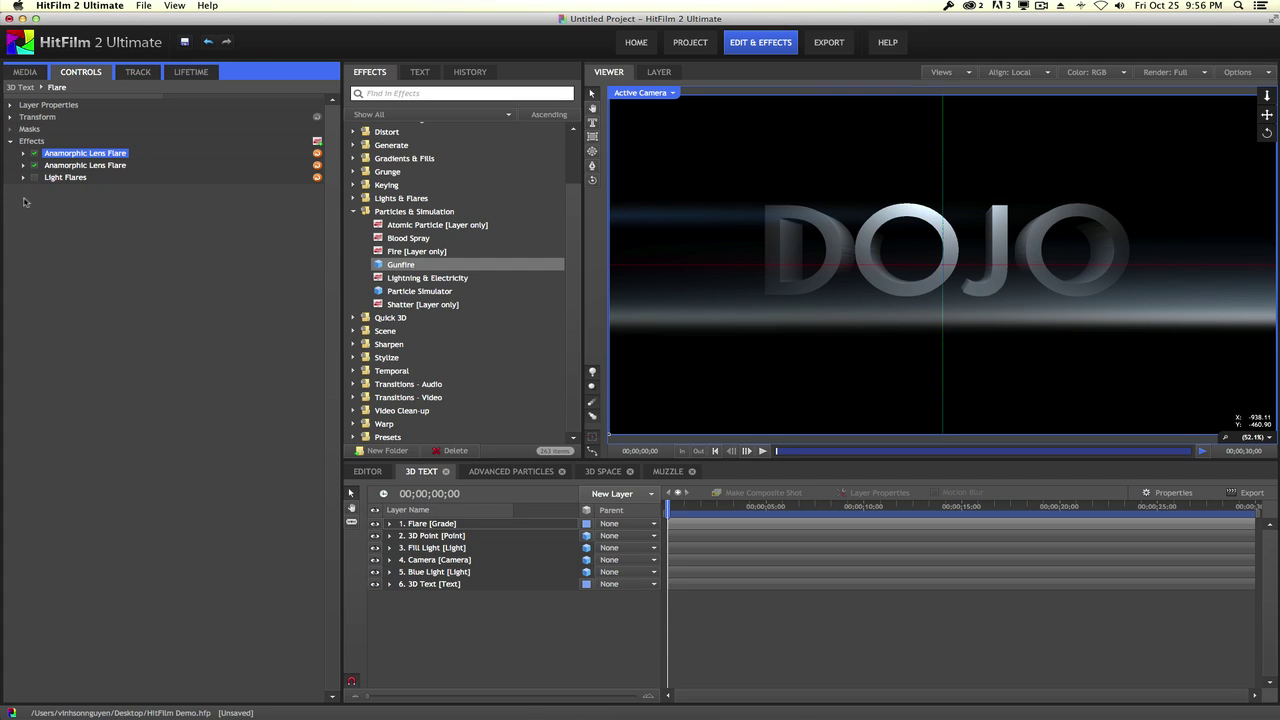
# Enable the Light Flares effect and confirm its Flare Type is Flashlight white
pyautogui.click(34, 177)
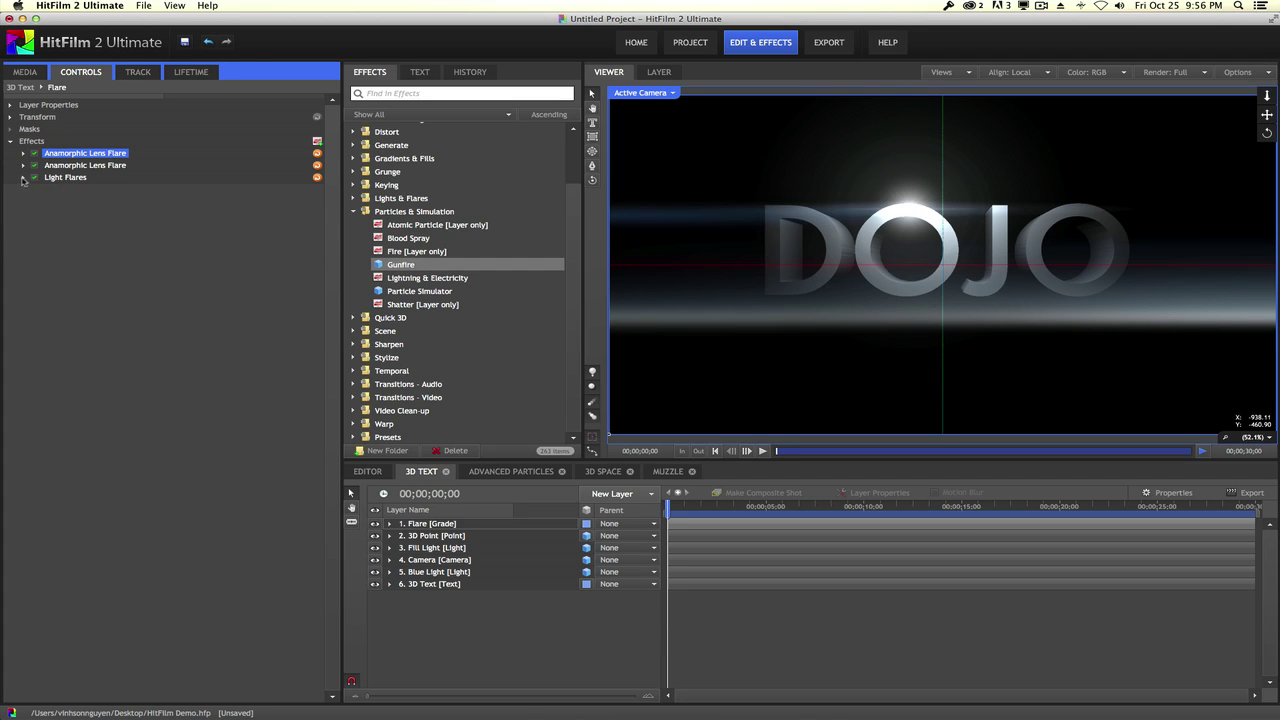
pyautogui.click(23, 178)
pyautogui.click(232, 190)
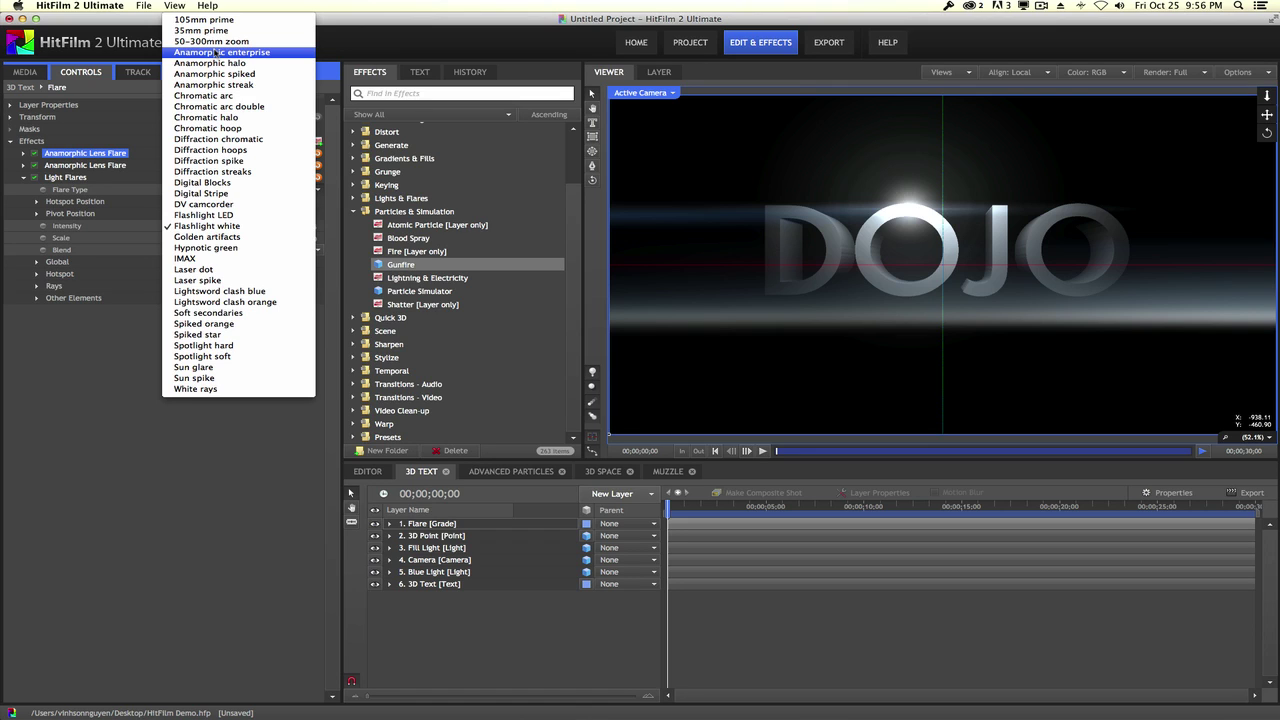
pyautogui.click(255, 455)
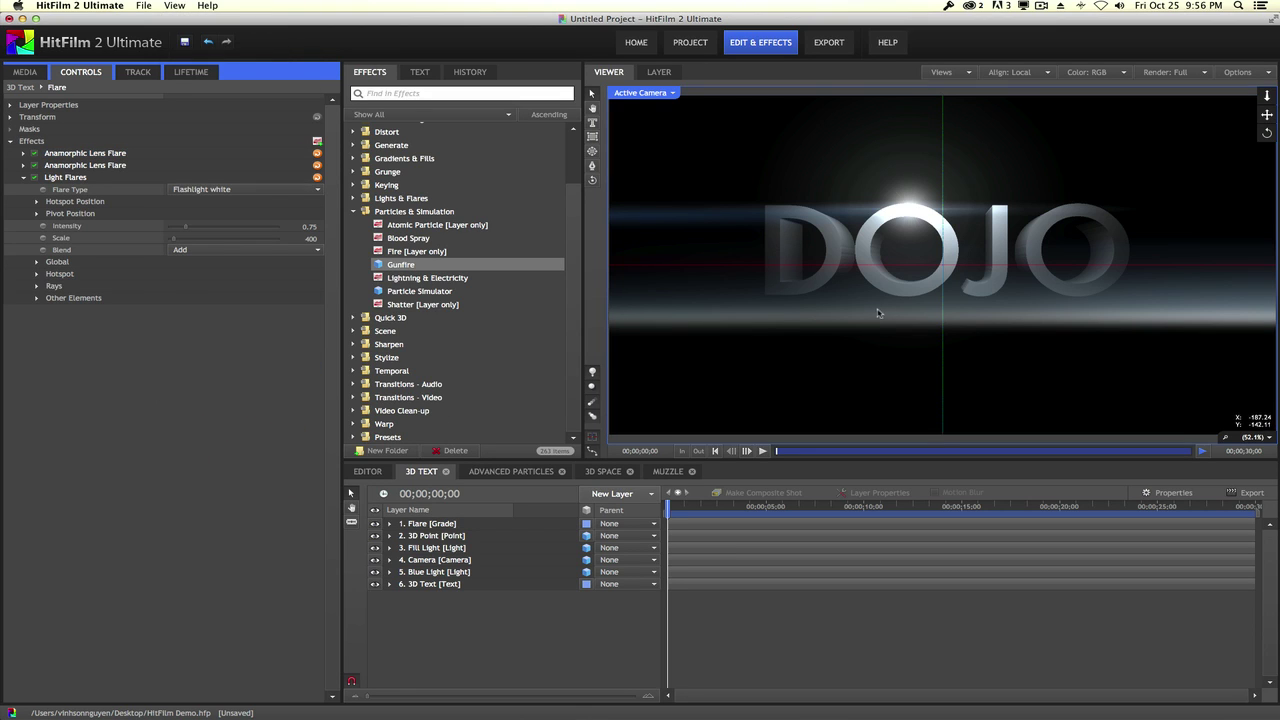
pyautogui.scroll(3, 510, 325)
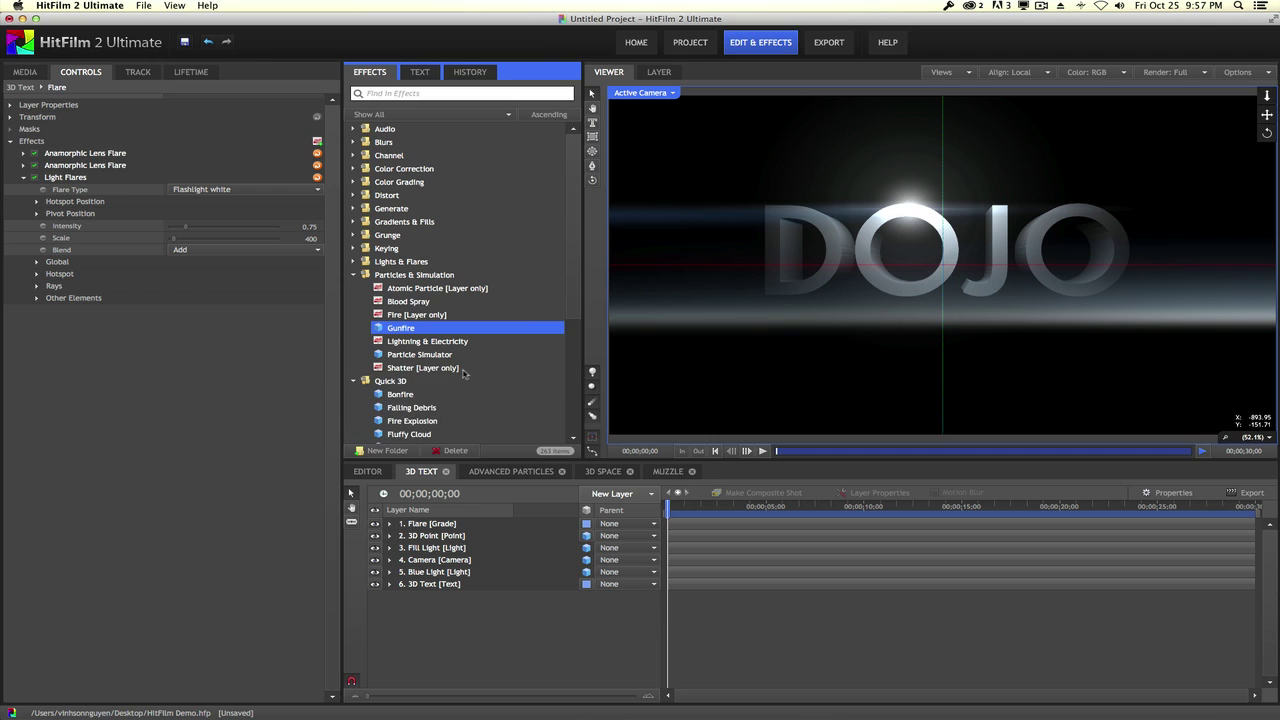
# Open the 3D SPACE composition and orbit and dolly the view around the two fires
pyautogui.click(598, 478)
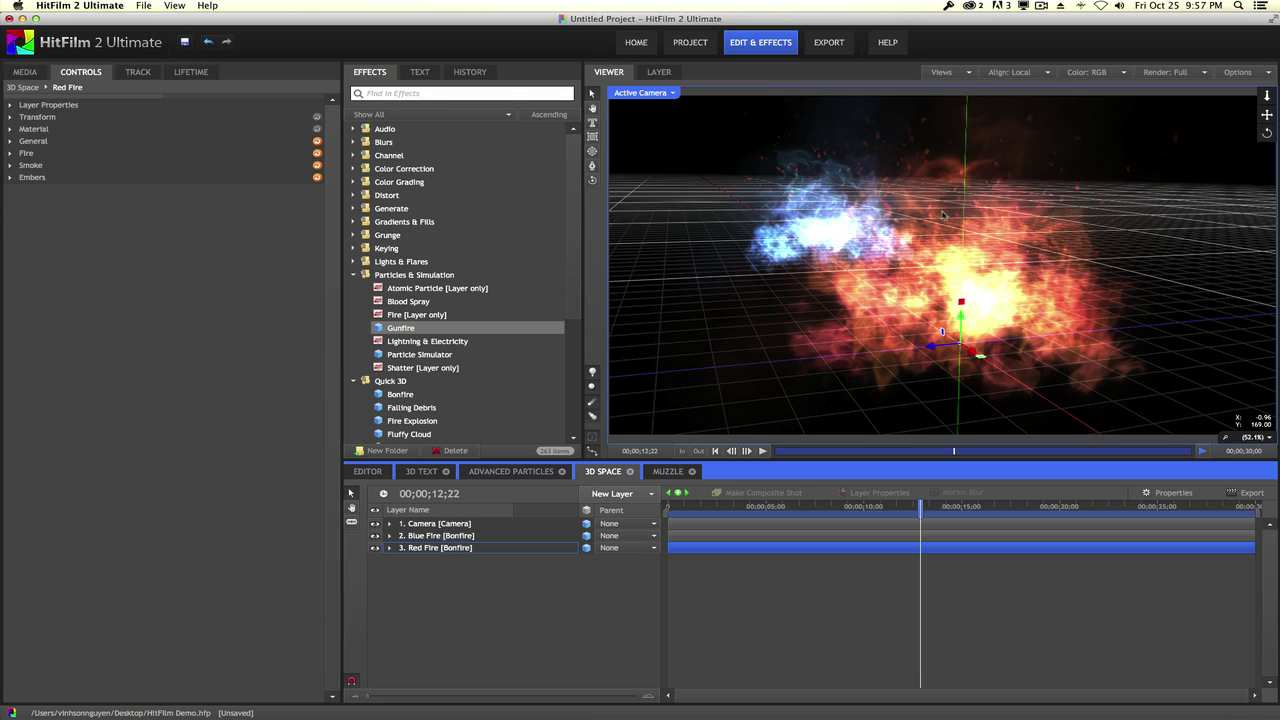
pyautogui.click(600, 184)
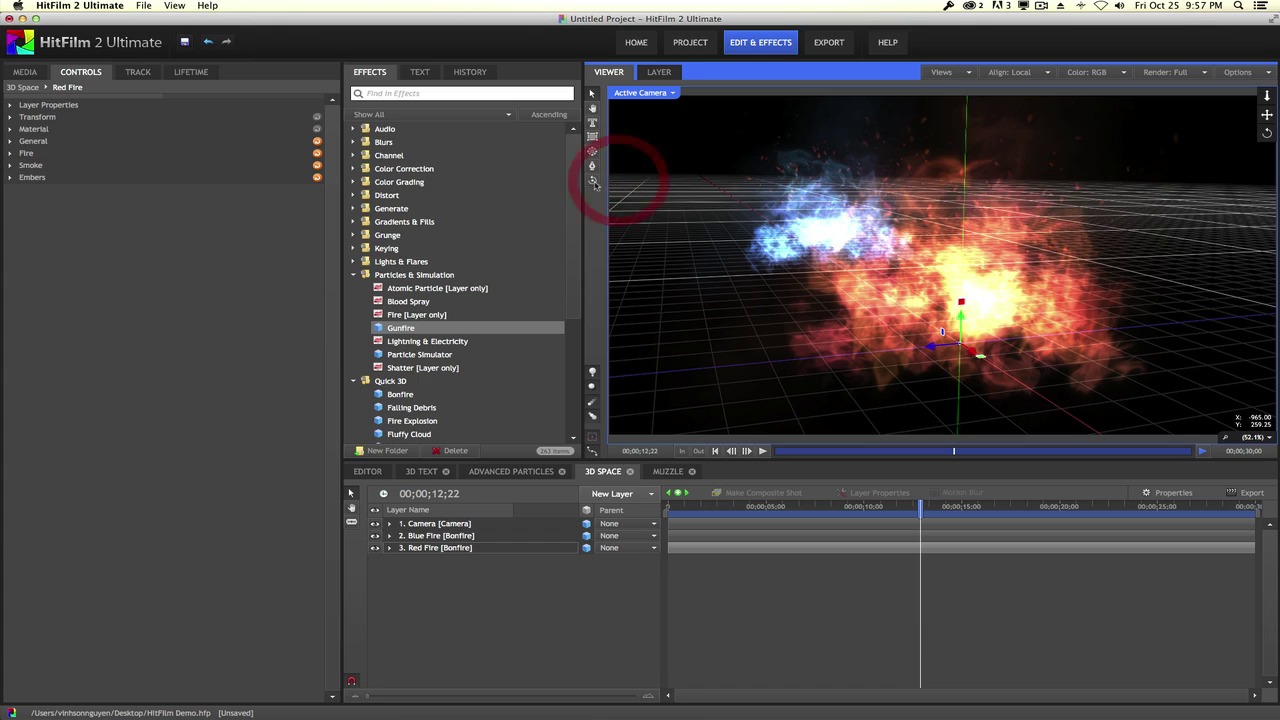
pyautogui.moveTo(760, 243); pyautogui.dragTo(1000, 229)
pyautogui.moveTo(1267, 95); pyautogui.dragTo(1267, 140)
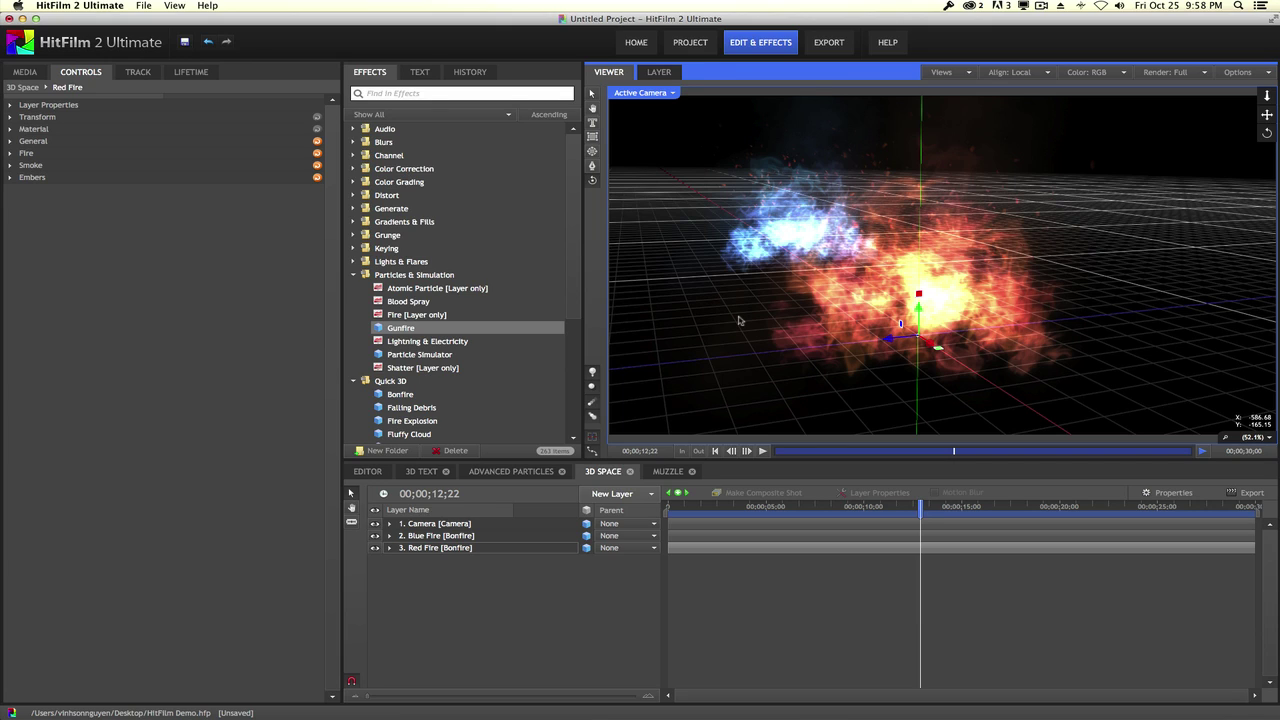
# Expand Blue Fire's Transform properties to review them, then collapse the layer
pyautogui.click(389, 536)
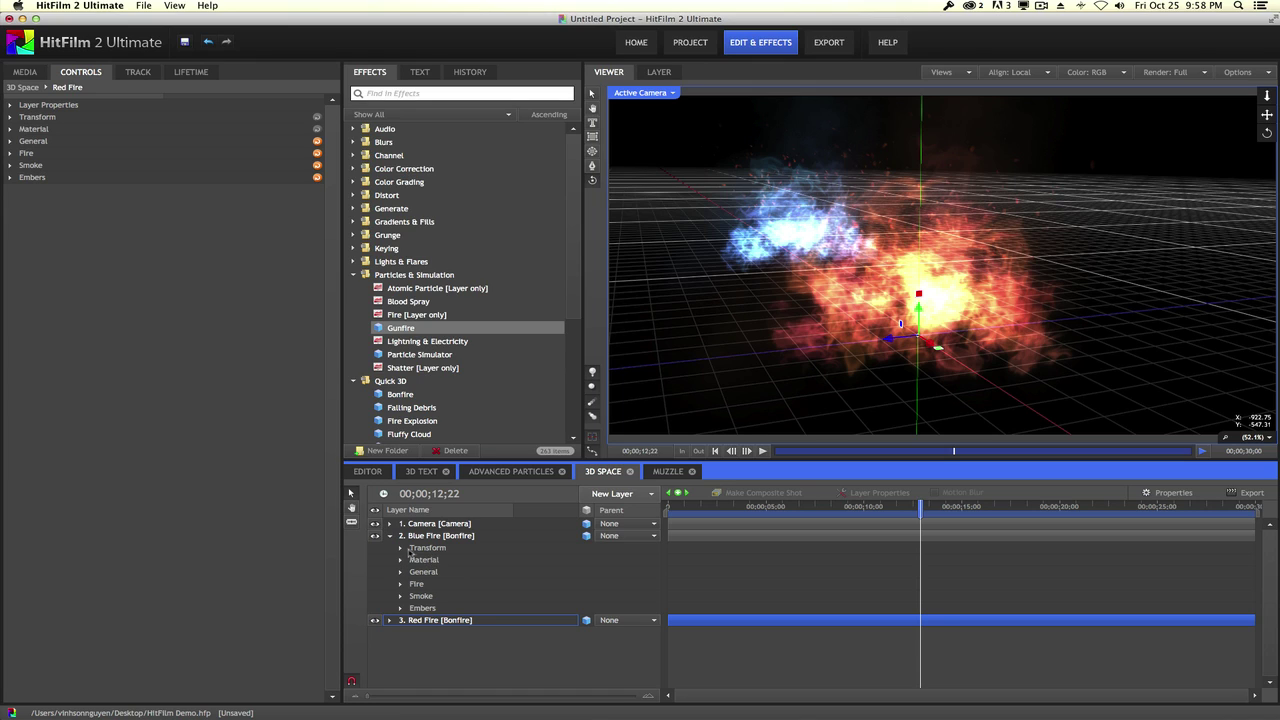
pyautogui.click(401, 549)
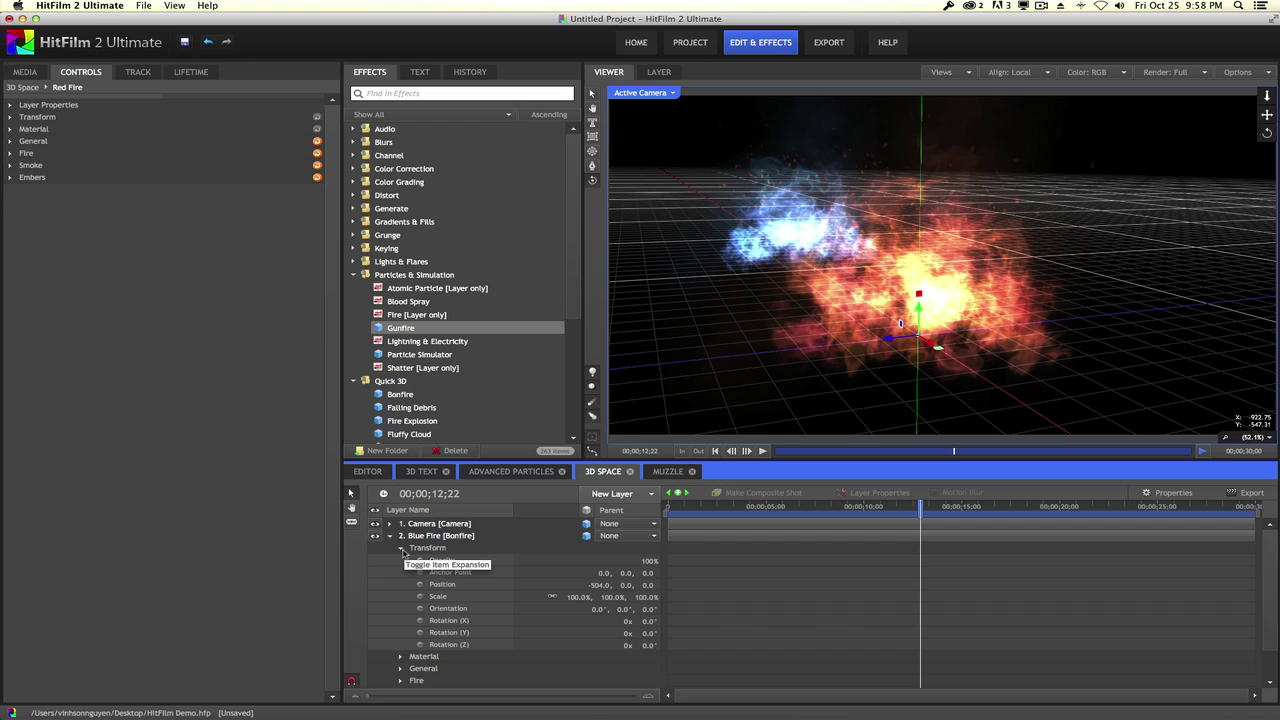
pyautogui.click(402, 550)
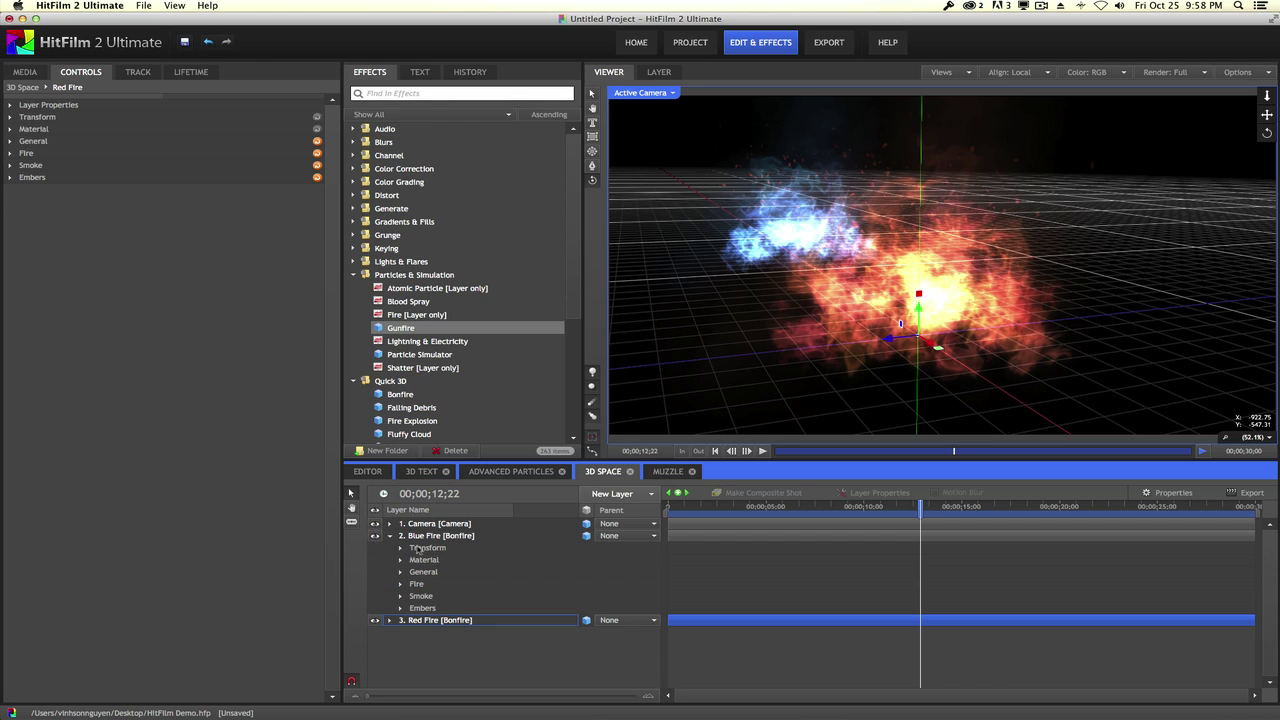
pyautogui.click(401, 549)
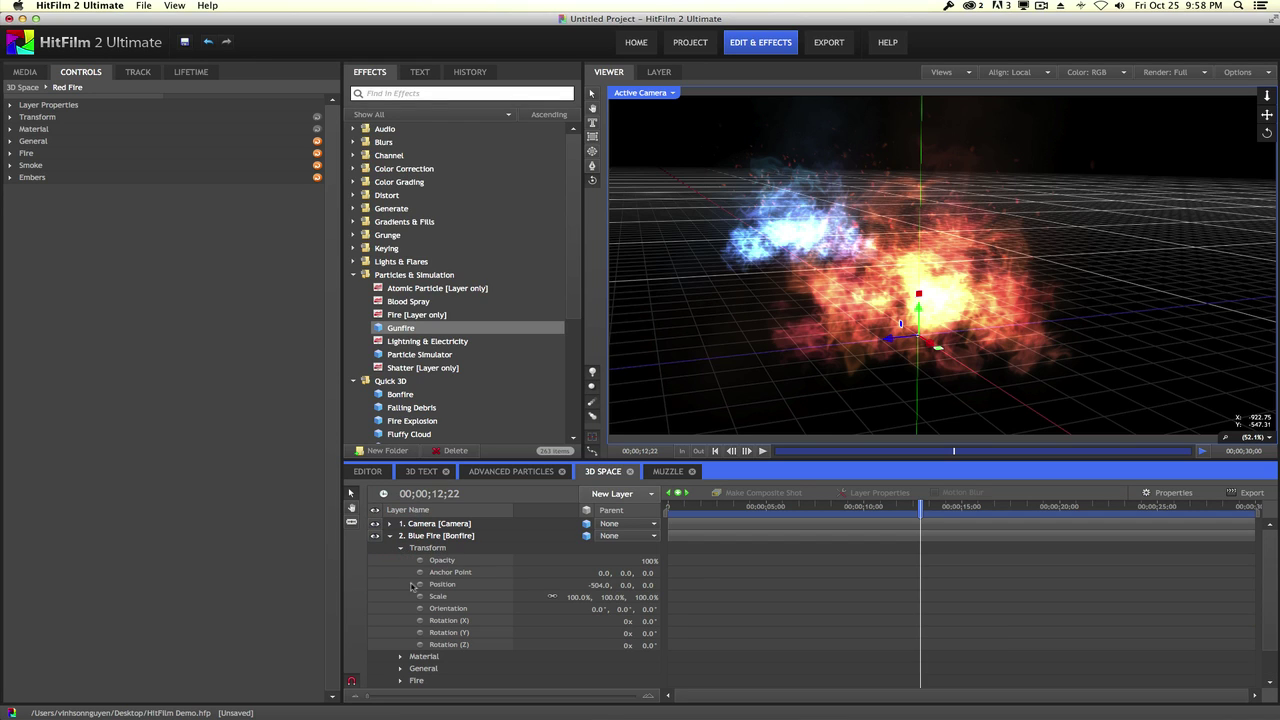
pyautogui.scroll(-2, 405, 600)
pyautogui.scroll(2, 406, 620)
pyautogui.click(401, 547)
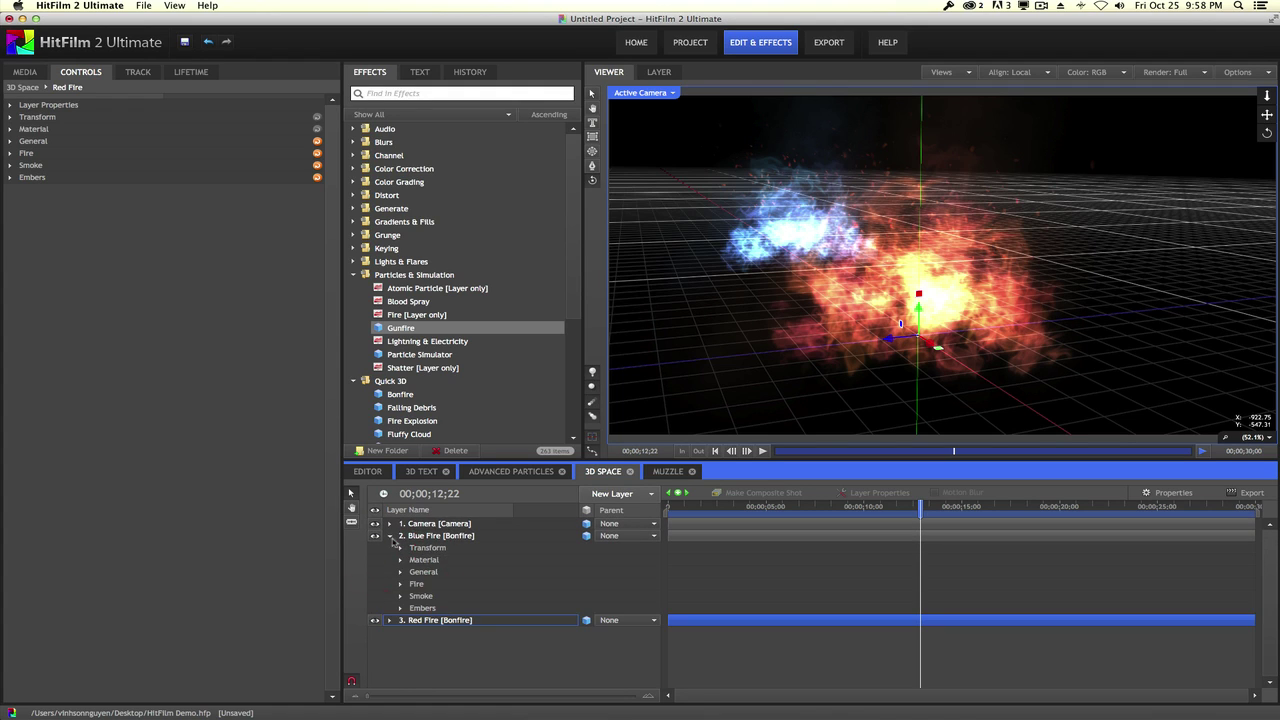
pyautogui.click(389, 535)
pyautogui.click(460, 585)
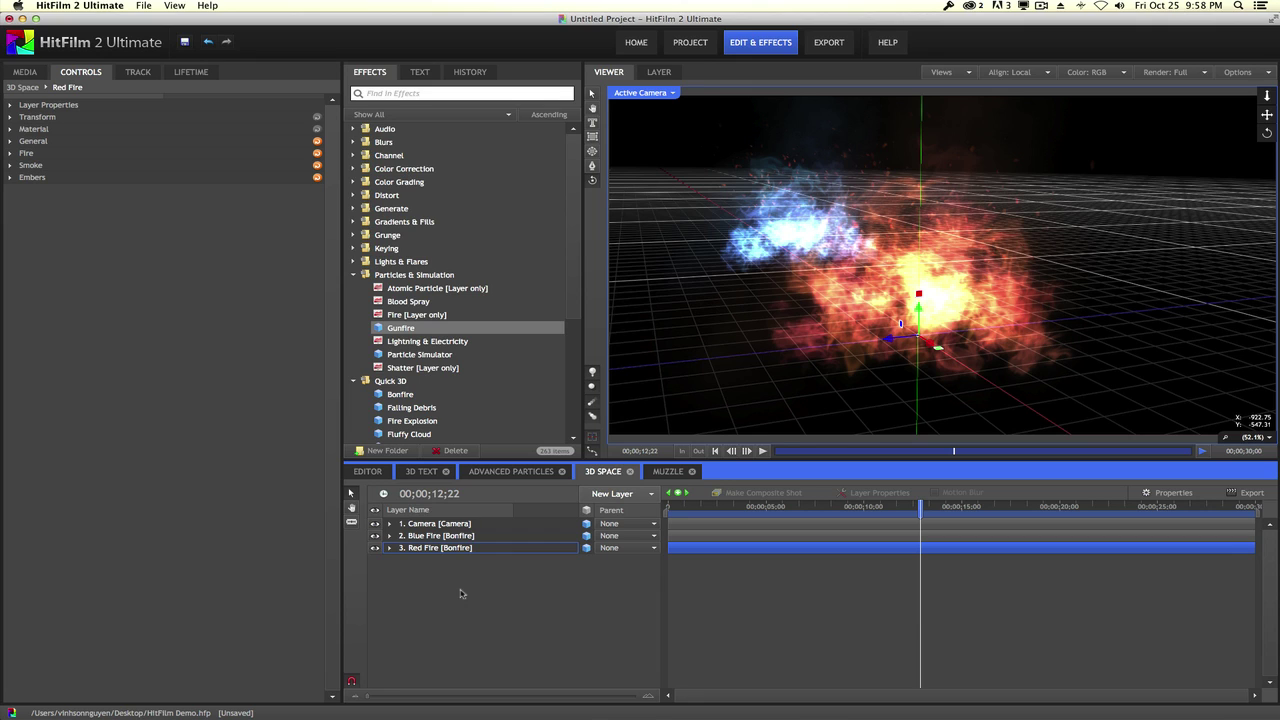
# Preview an earlier frame of Advanced Particles, then return to the Editor timeline
pyautogui.click(511, 471)
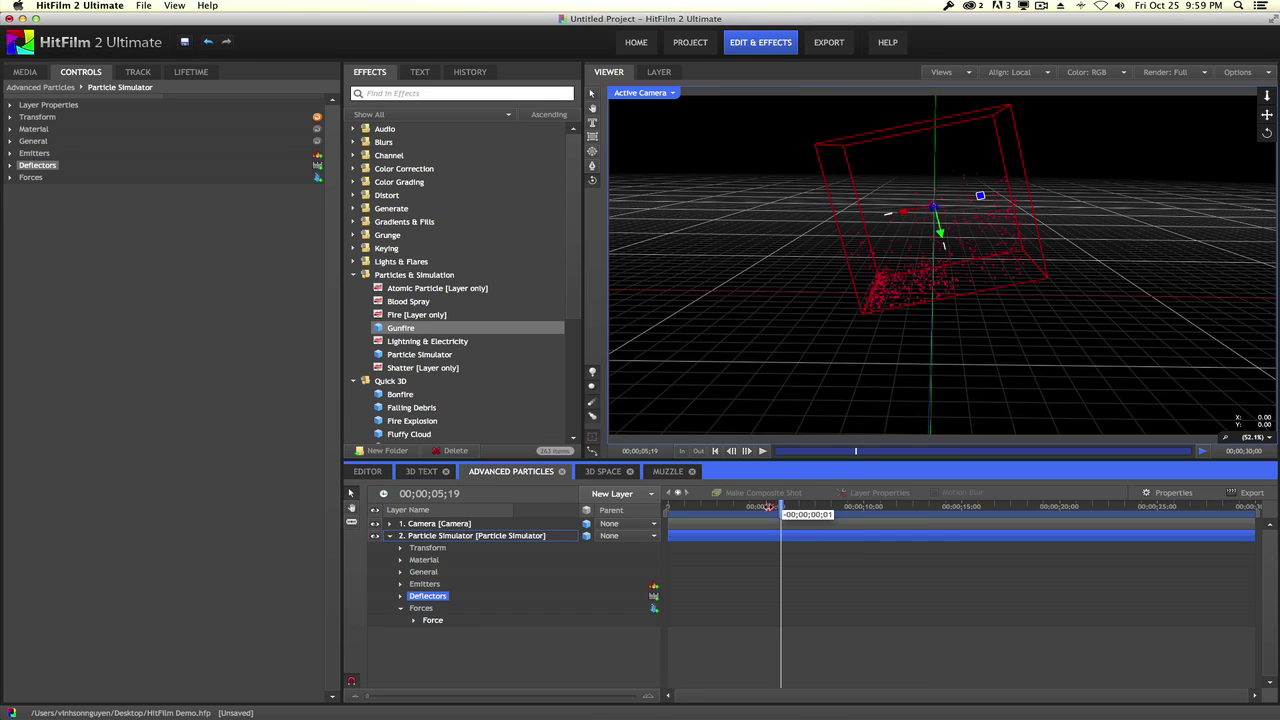
pyautogui.moveTo(779, 505); pyautogui.dragTo(771, 506)
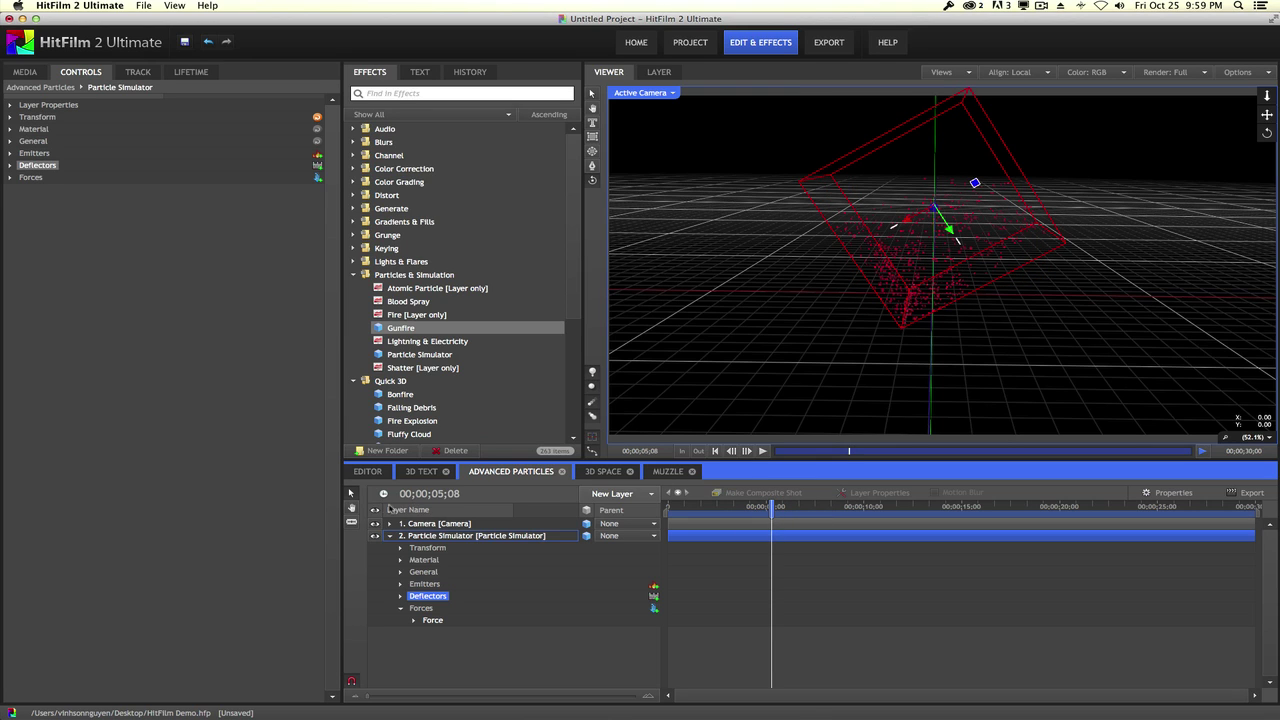
pyautogui.click(367, 471)
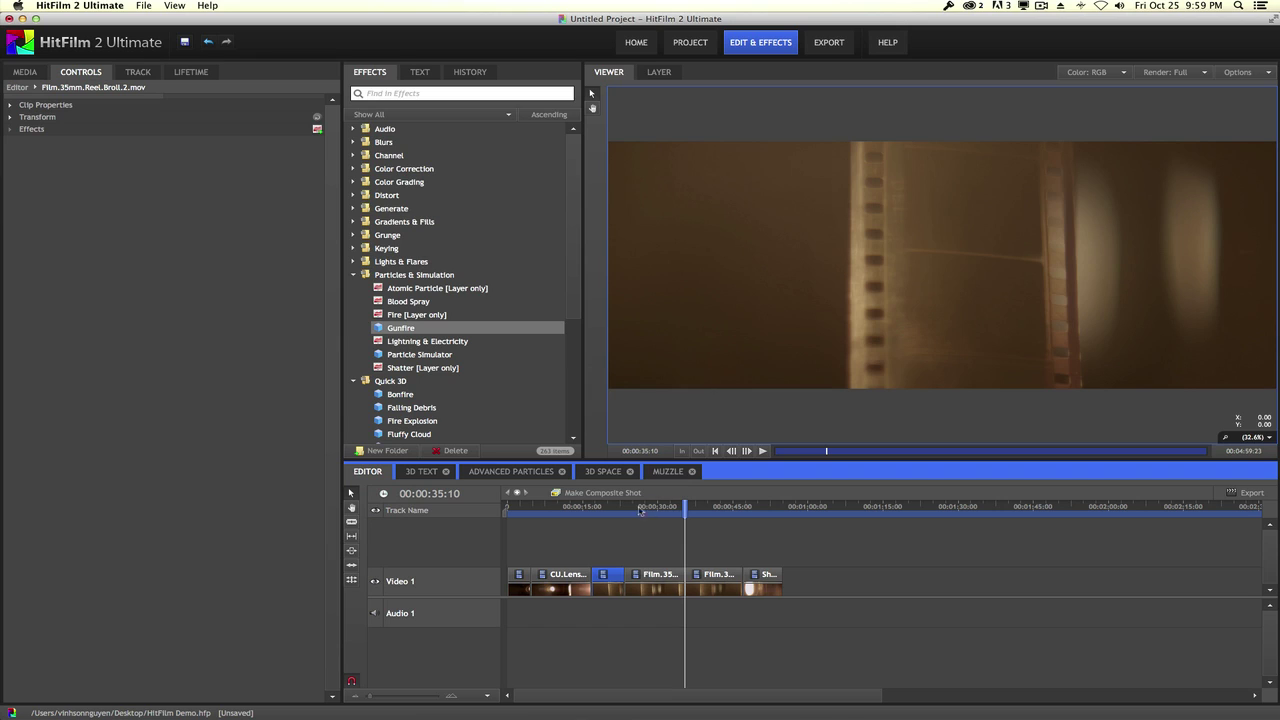
# Scrub from the lens-flare shot near 9 seconds to the film-reel frame at 00:00:19:04
pyautogui.click(553, 507)
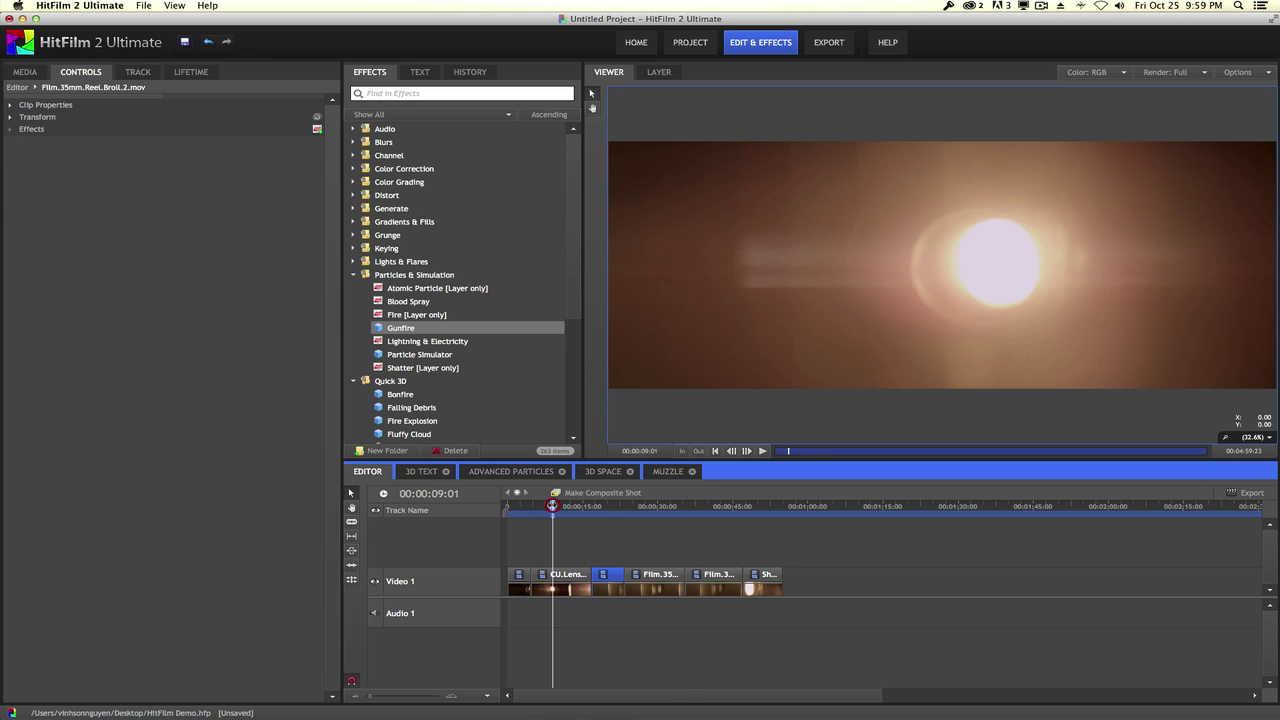
pyautogui.moveTo(553, 506); pyautogui.dragTo(623, 506)
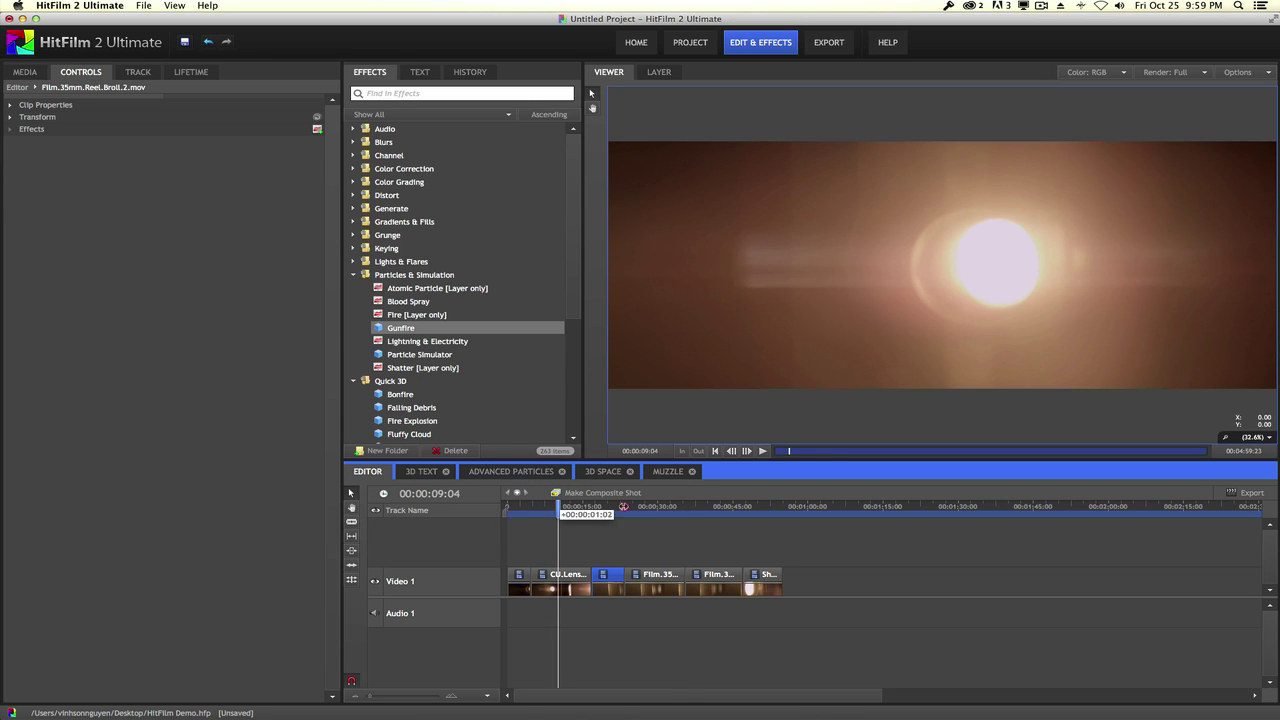
pyautogui.click(603, 506)
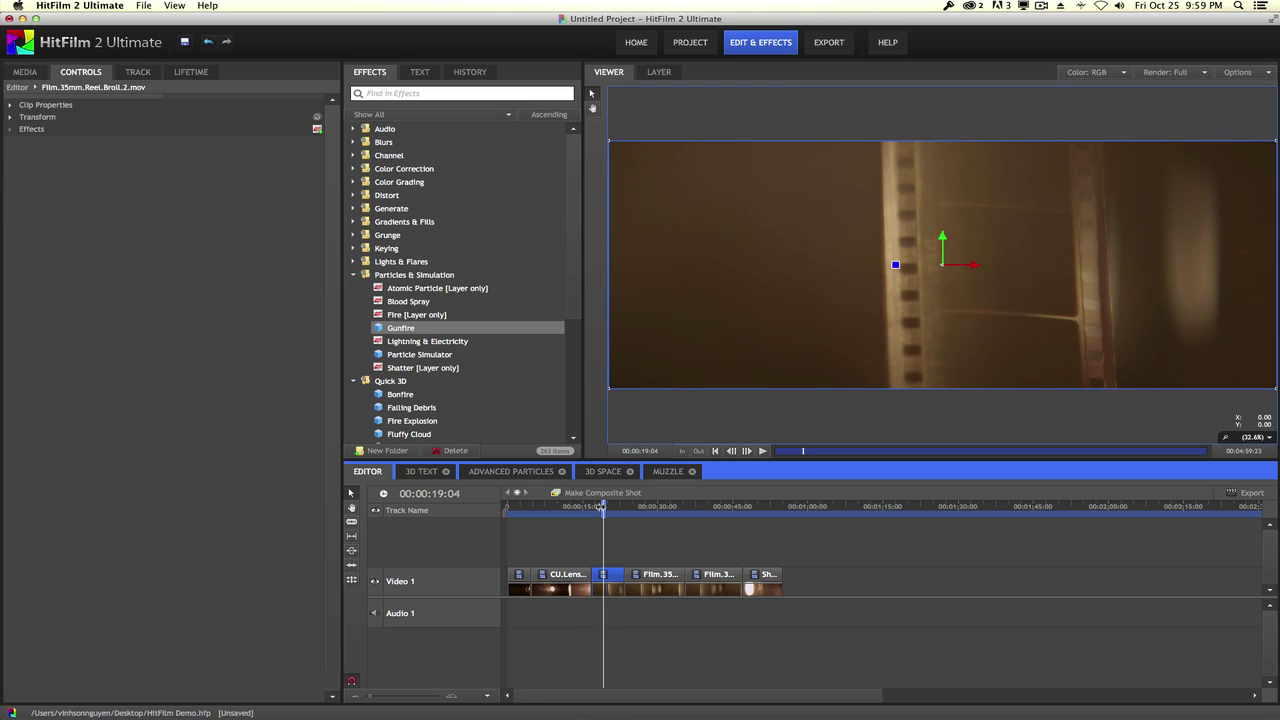
pyautogui.click(356, 276)
# Apply Color Correction Wheels from the Color Correction category to the Film.35mm.Reel.Broll.2.mov clip
pyautogui.click(356, 288)
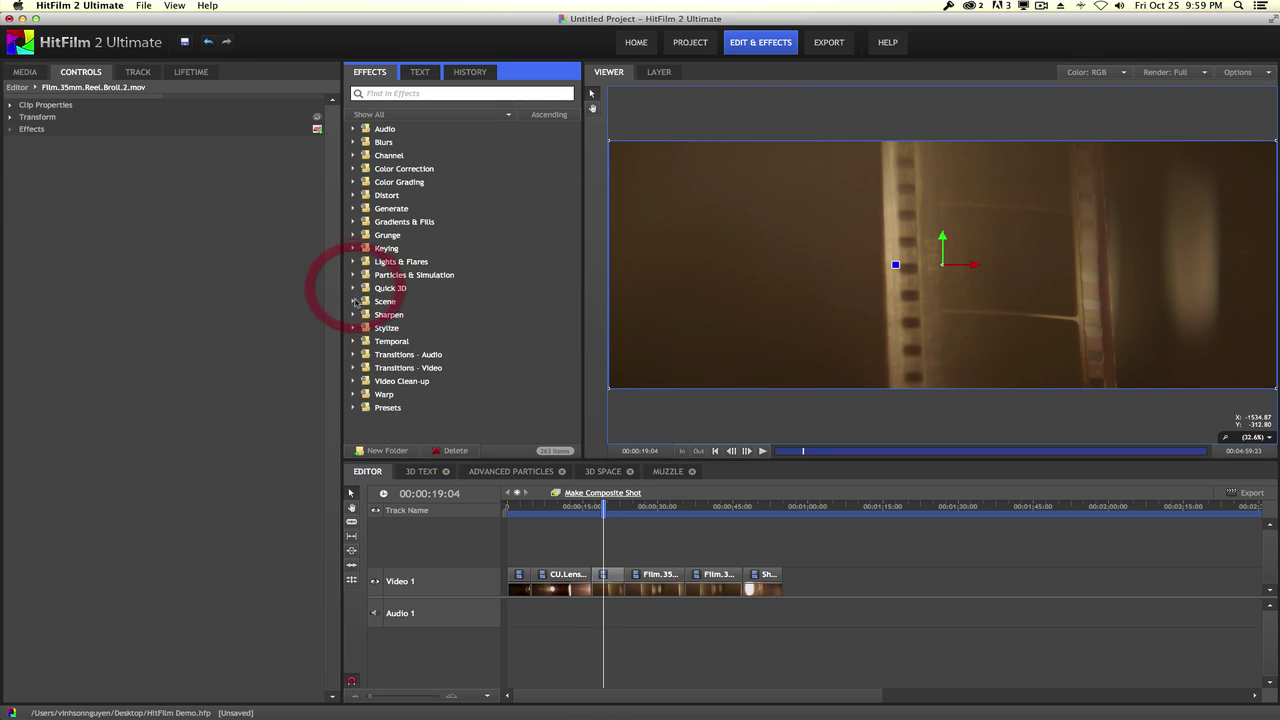
pyautogui.click(353, 168)
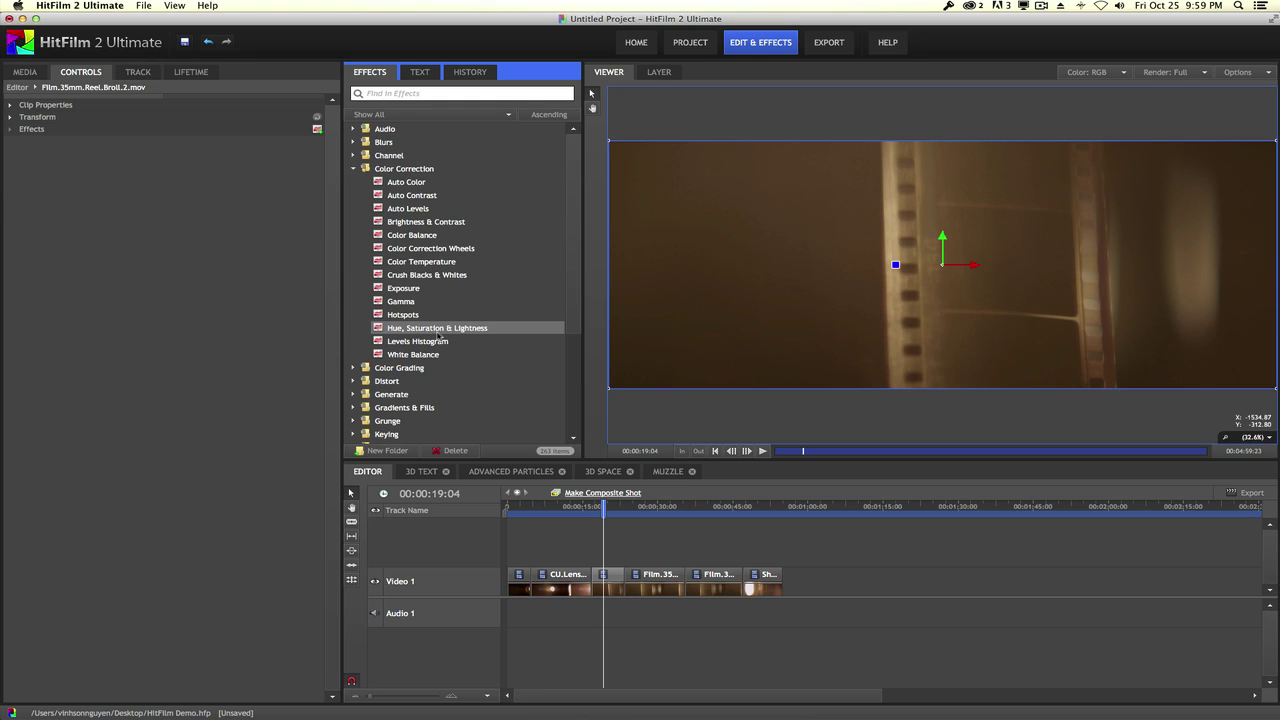
pyautogui.click(424, 250)
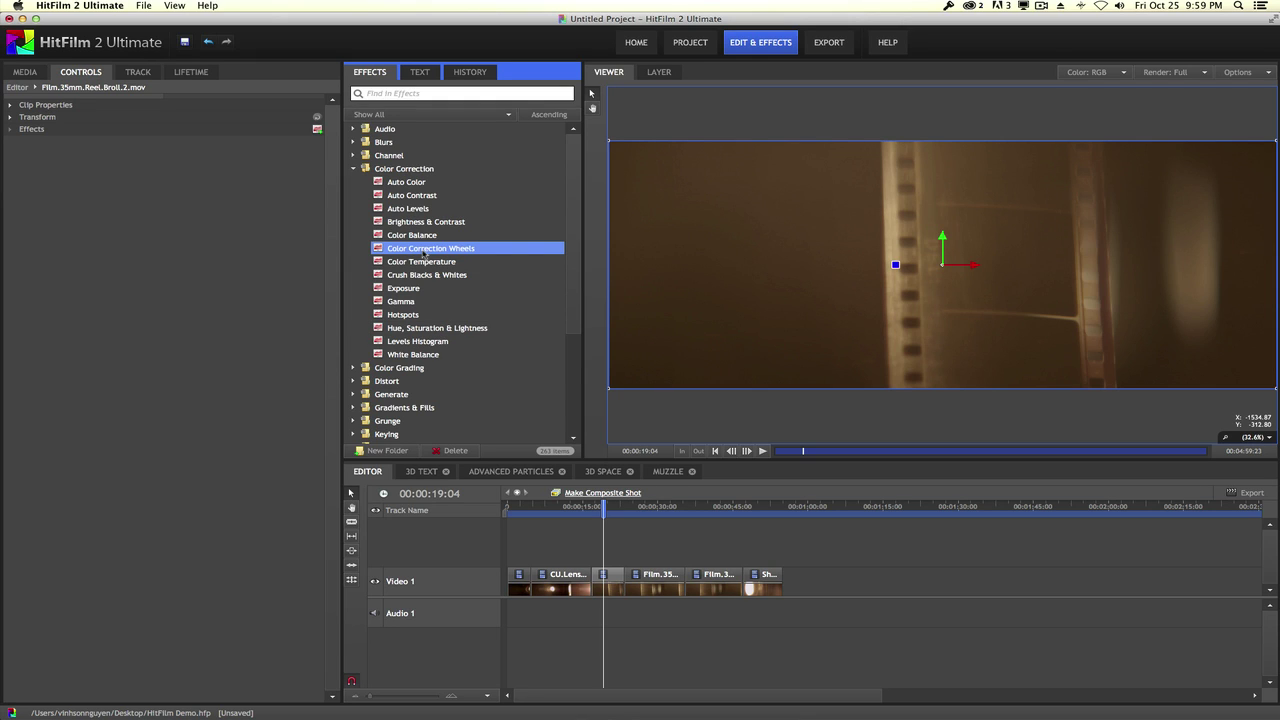
pyautogui.moveTo(424, 252); pyautogui.dragTo(607, 580)
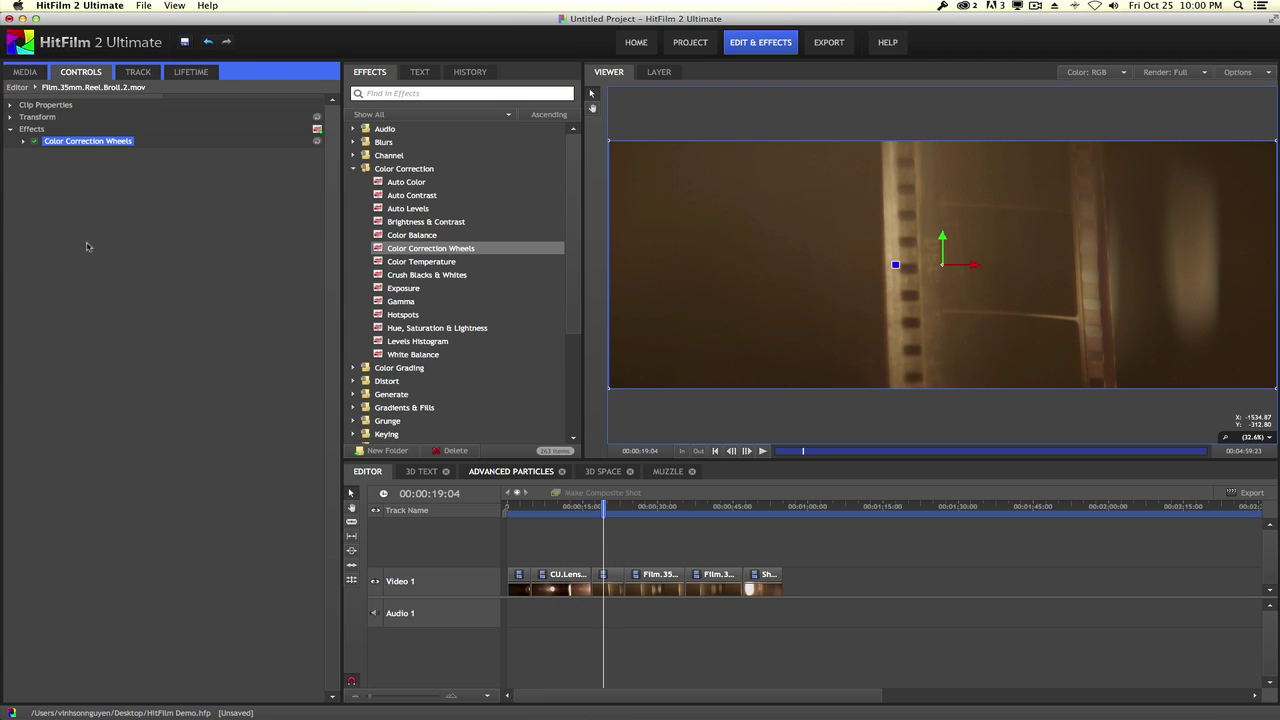
pyautogui.click(483, 471)
pyautogui.click(461, 650)
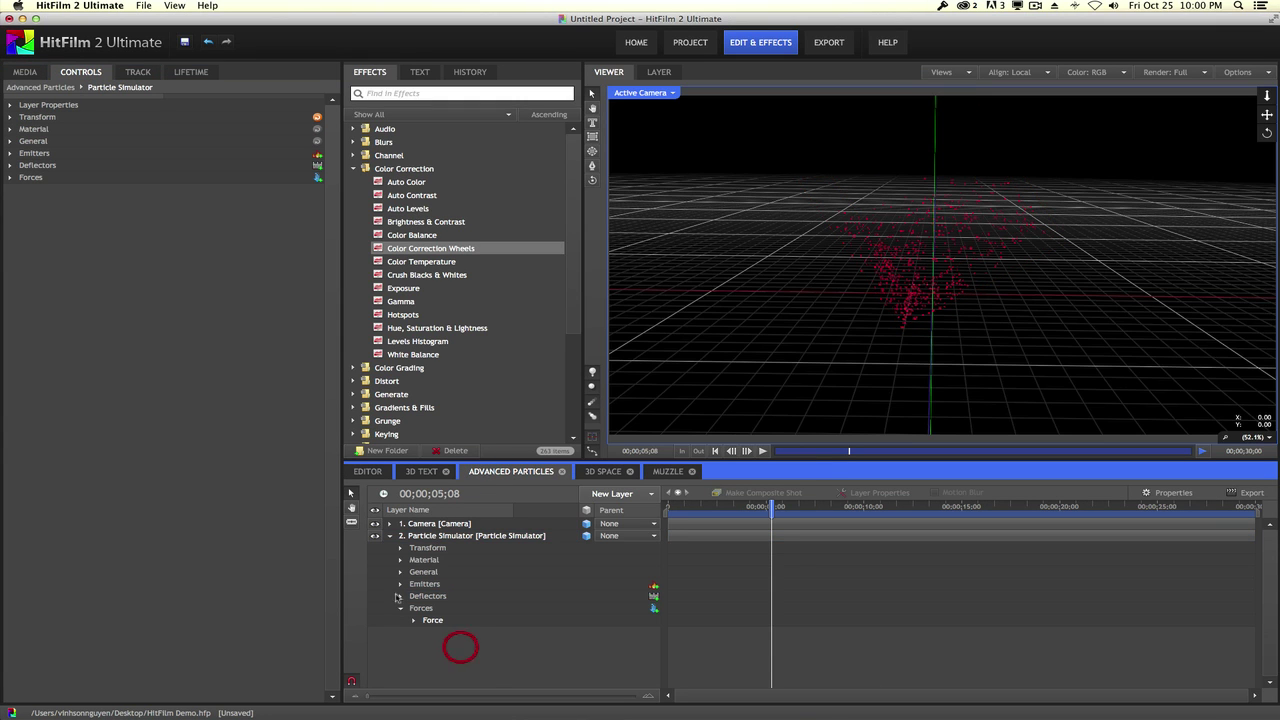
pyautogui.rightClick(441, 642)
pyautogui.moveTo(460, 651)
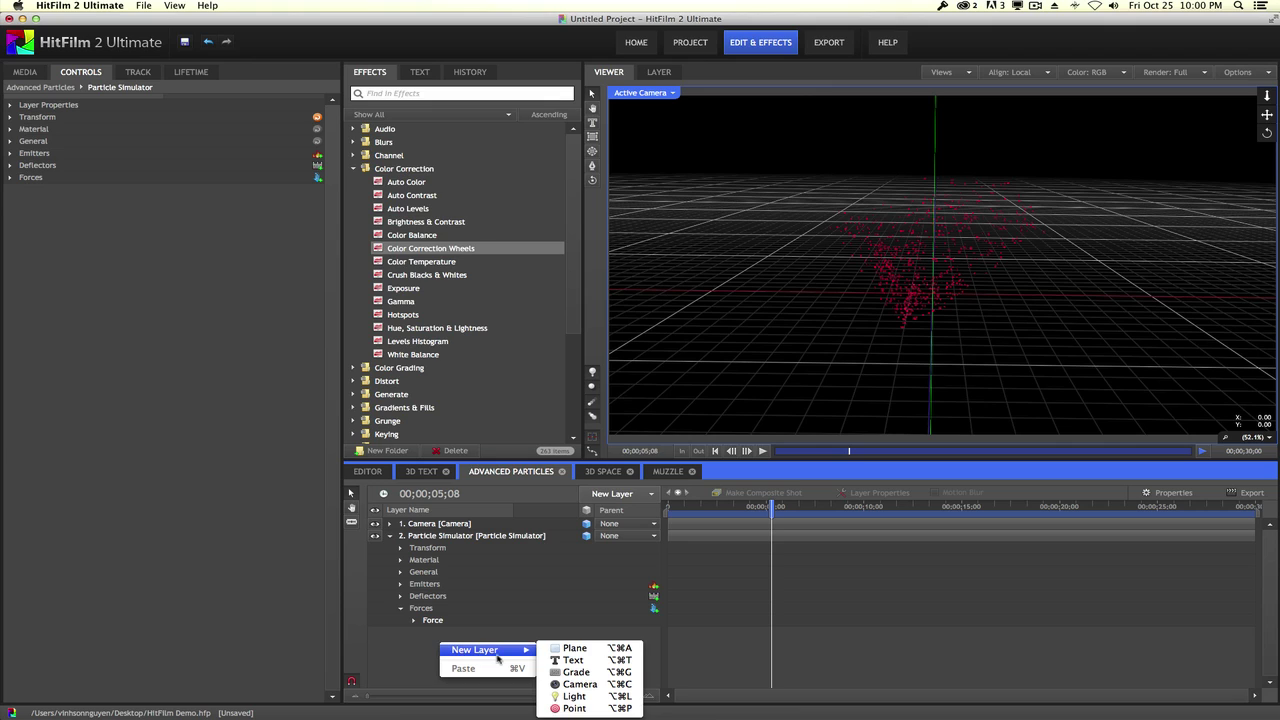
pyautogui.click(596, 672)
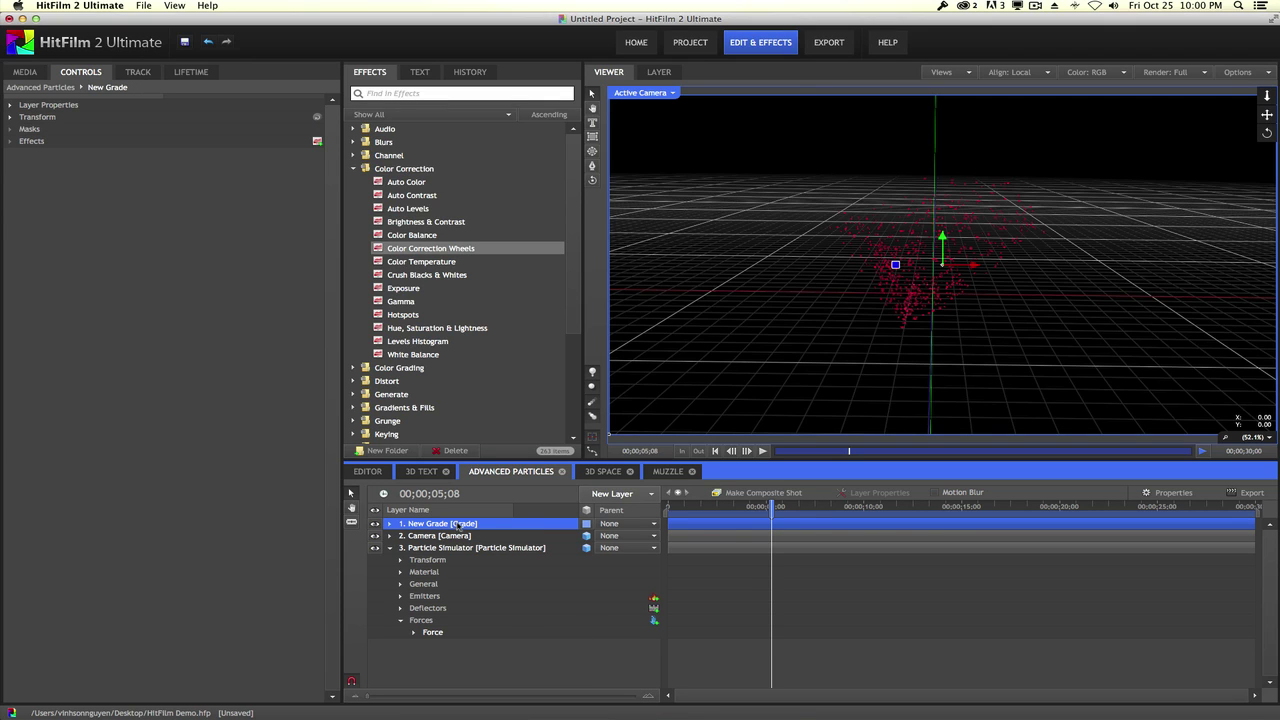
pyautogui.press('Delete')
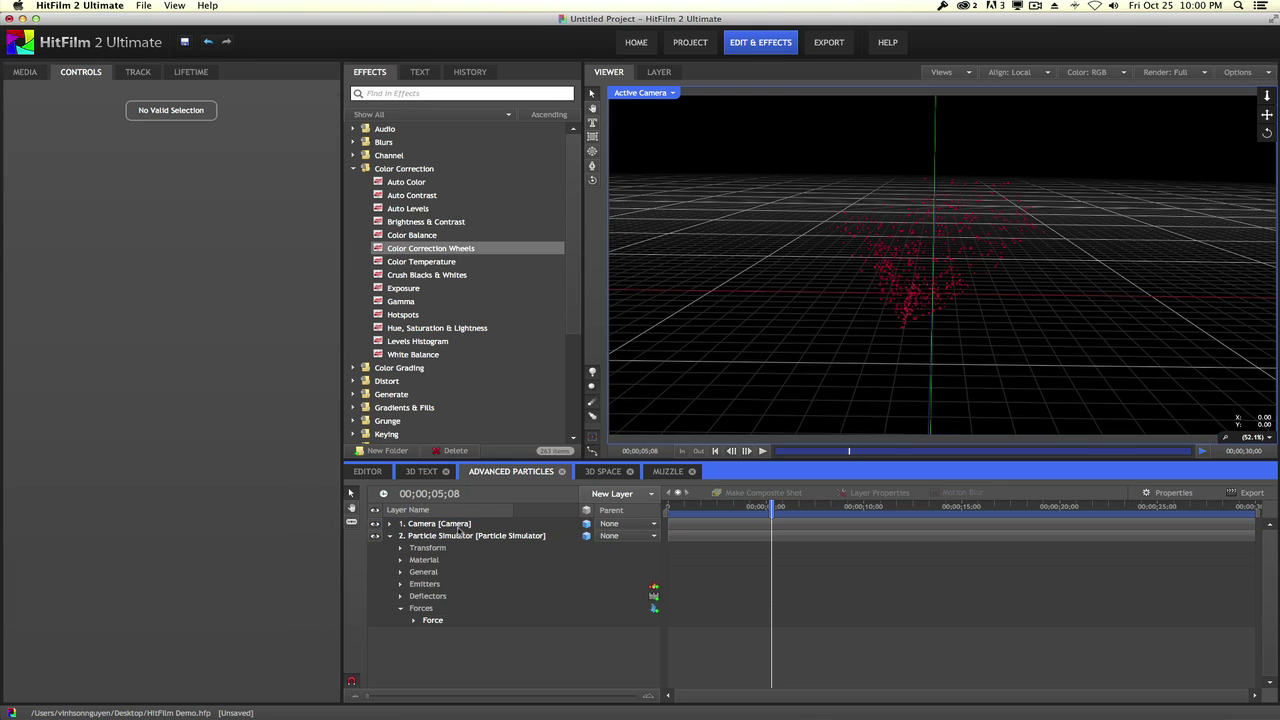
pyautogui.click(367, 472)
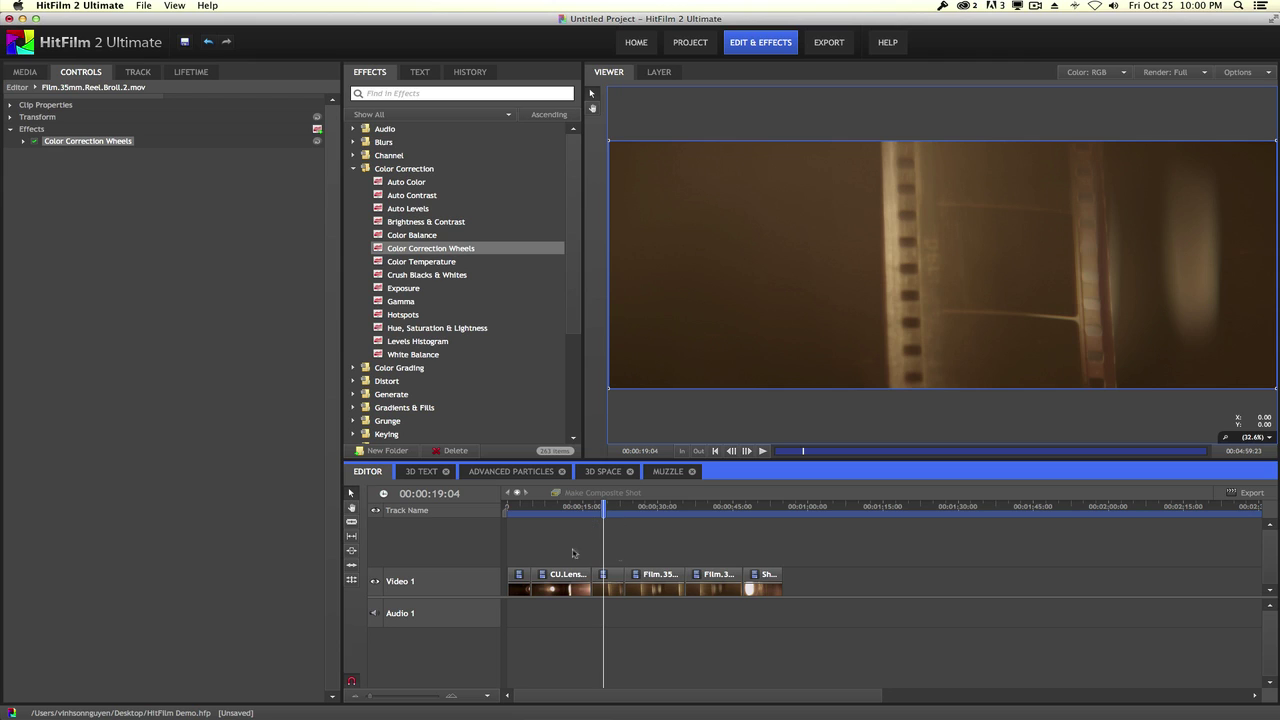
# Tint the film-reel clip warm brown with the colour wheels, cooling the shadows
pyautogui.click(23, 141)
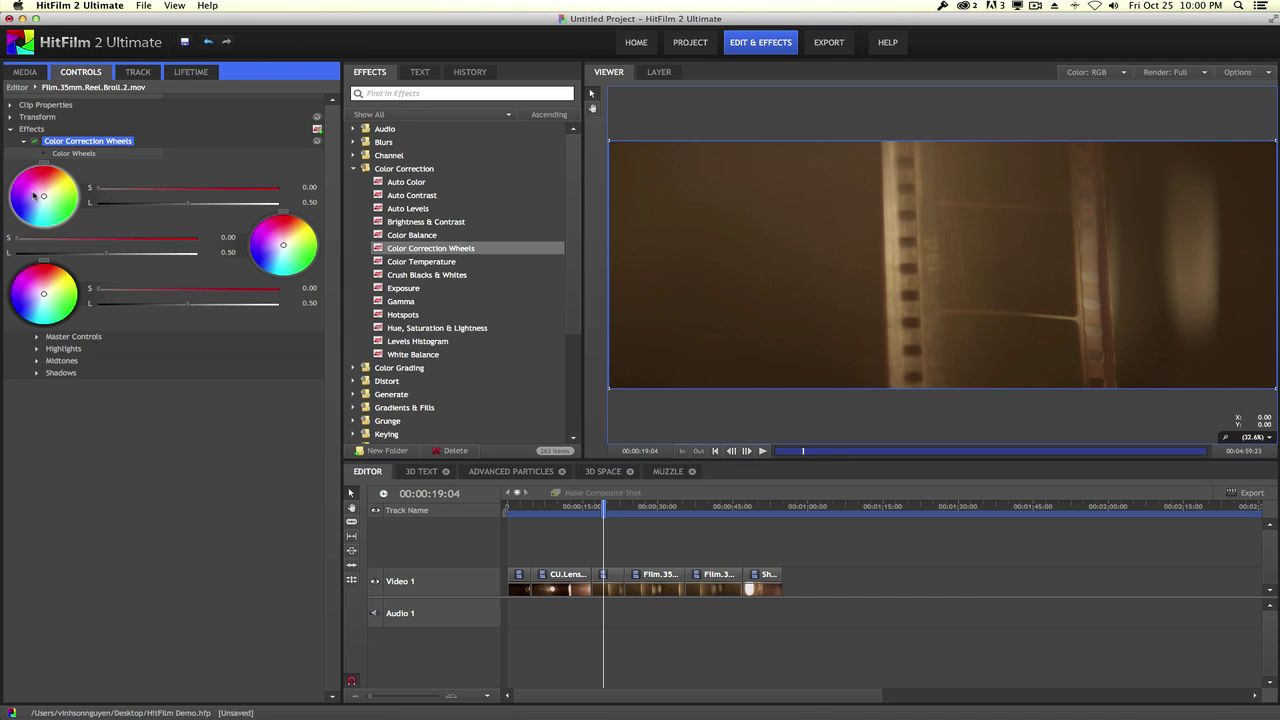
pyautogui.moveTo(44, 197); pyautogui.dragTo(57, 188)
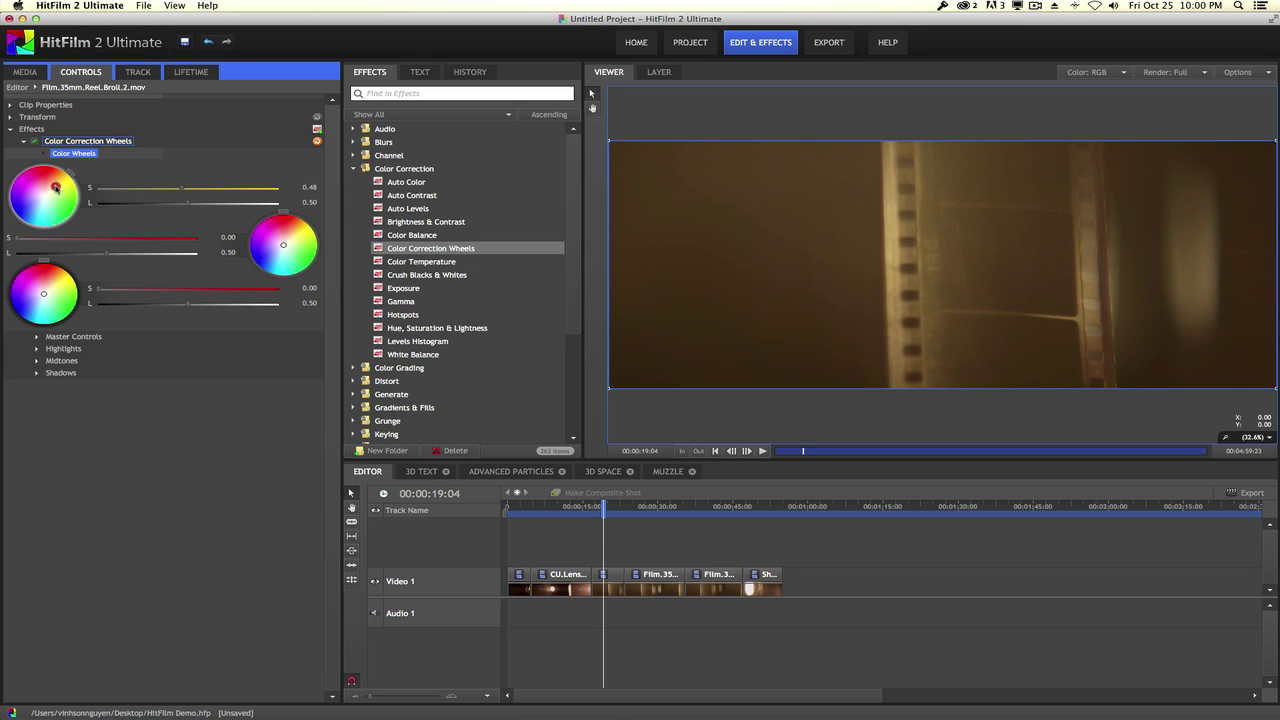
pyautogui.moveTo(44, 293); pyautogui.dragTo(29, 307)
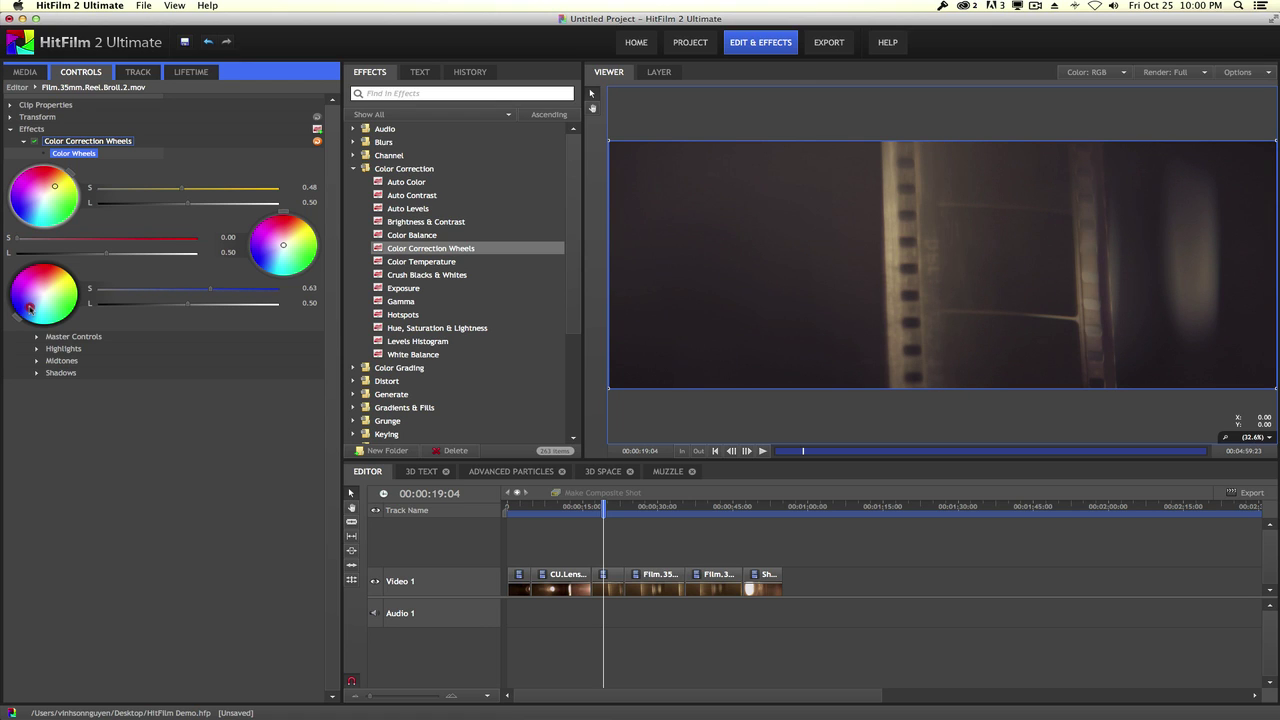
pyautogui.moveTo(283, 245)
pyautogui.mouseDown()
pyautogui.moveTo(270, 258)
pyautogui.moveTo(297, 233)
pyautogui.moveTo(291, 247)
pyautogui.mouseUp()
pyautogui.moveTo(30, 307); pyautogui.dragTo(29, 313)
# Review the Highlights, Midtones, Shadows and Master values, then delete Color Correction Wheels
pyautogui.click(37, 348)
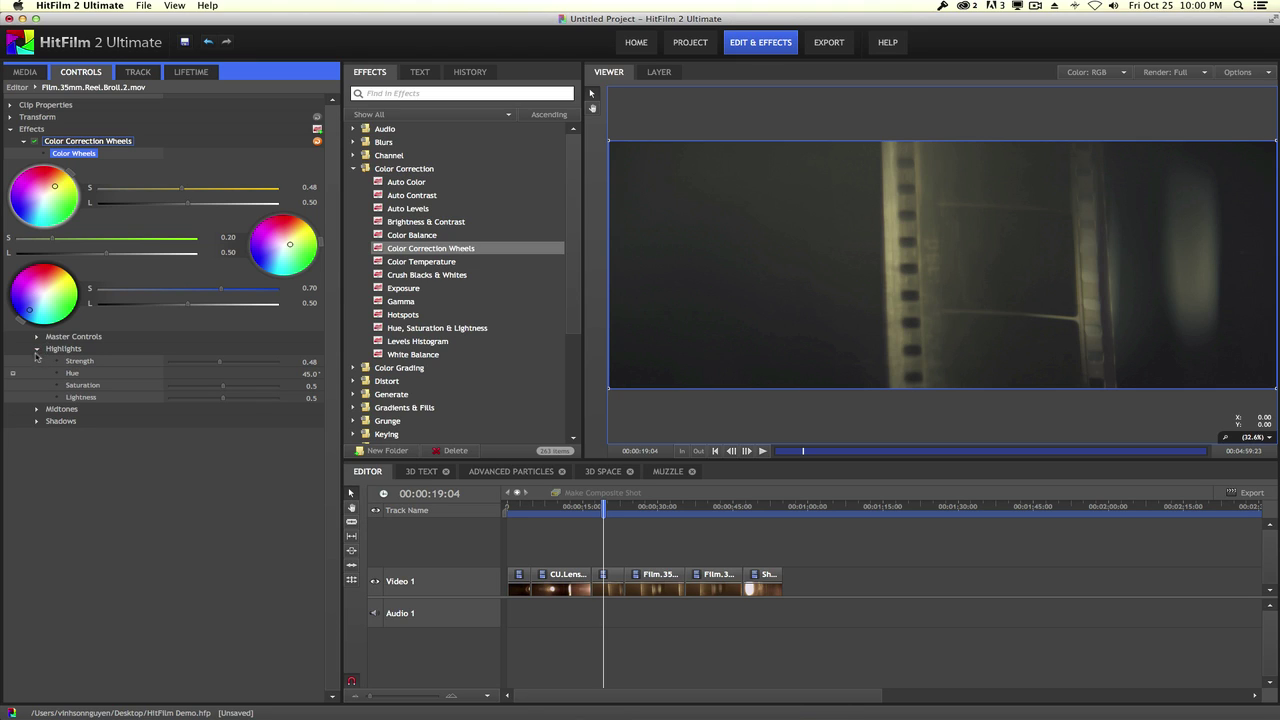
pyautogui.click(35, 410)
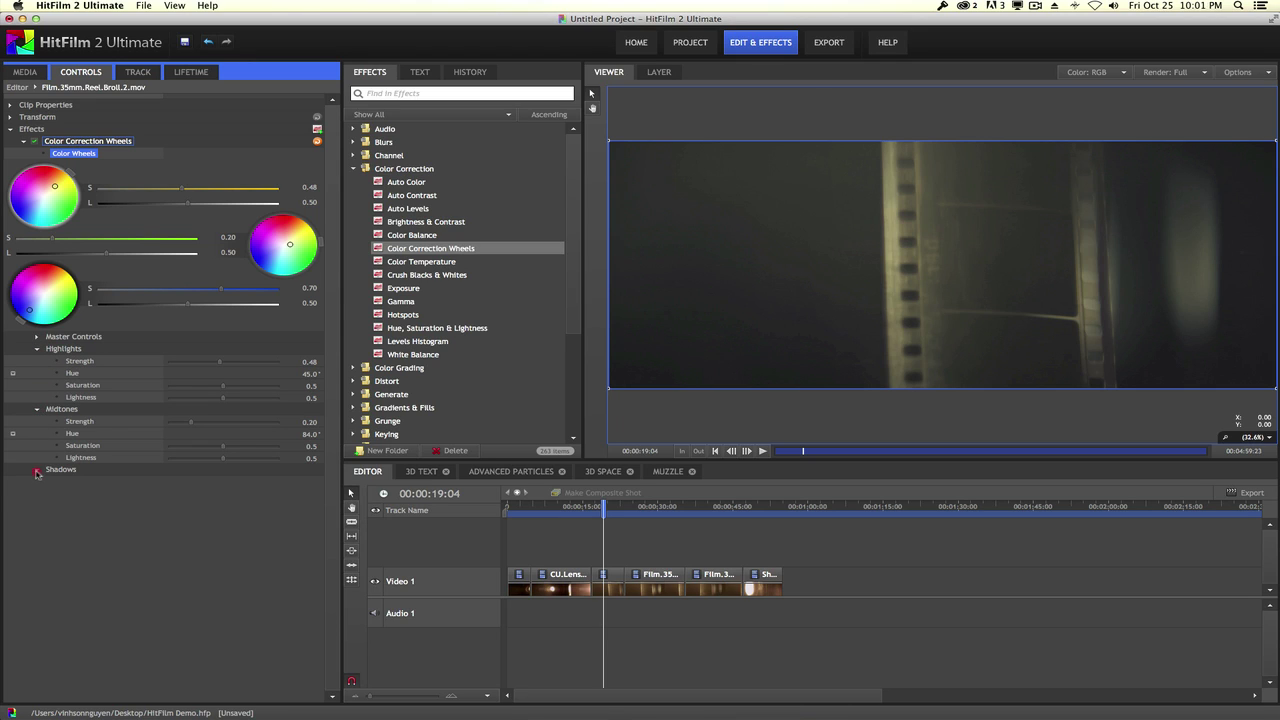
pyautogui.click(37, 470)
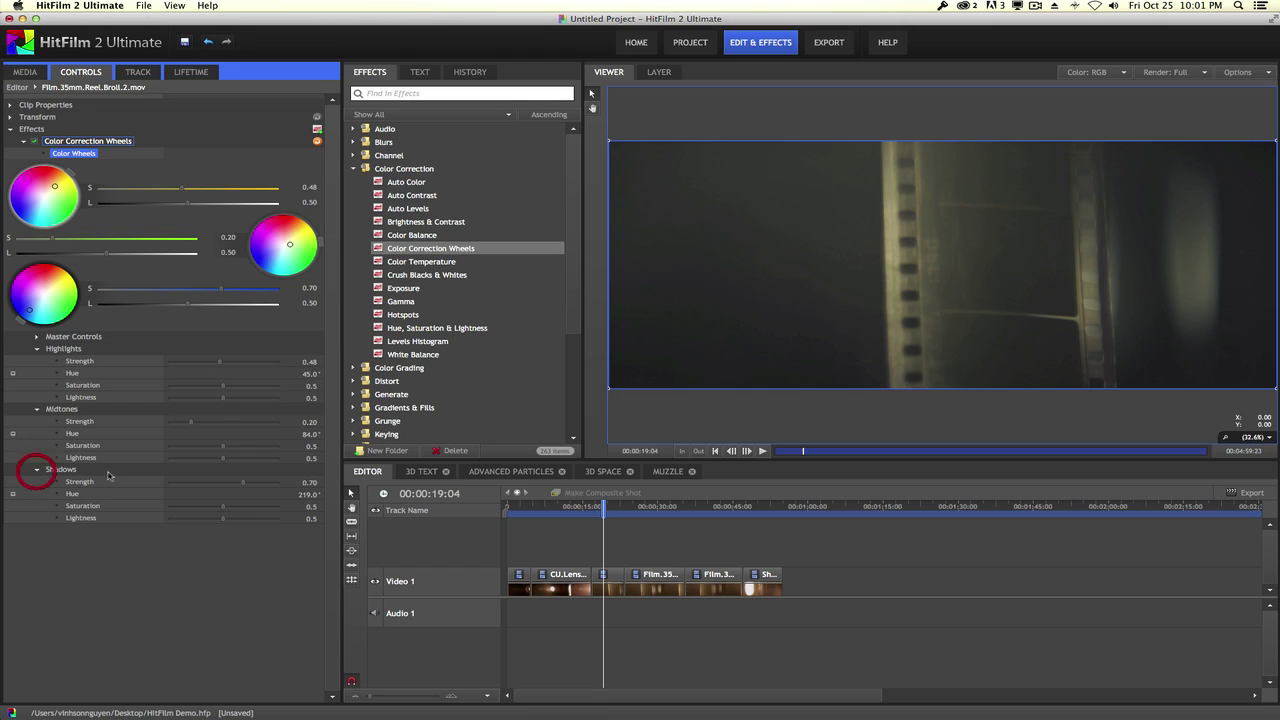
pyautogui.click(37, 337)
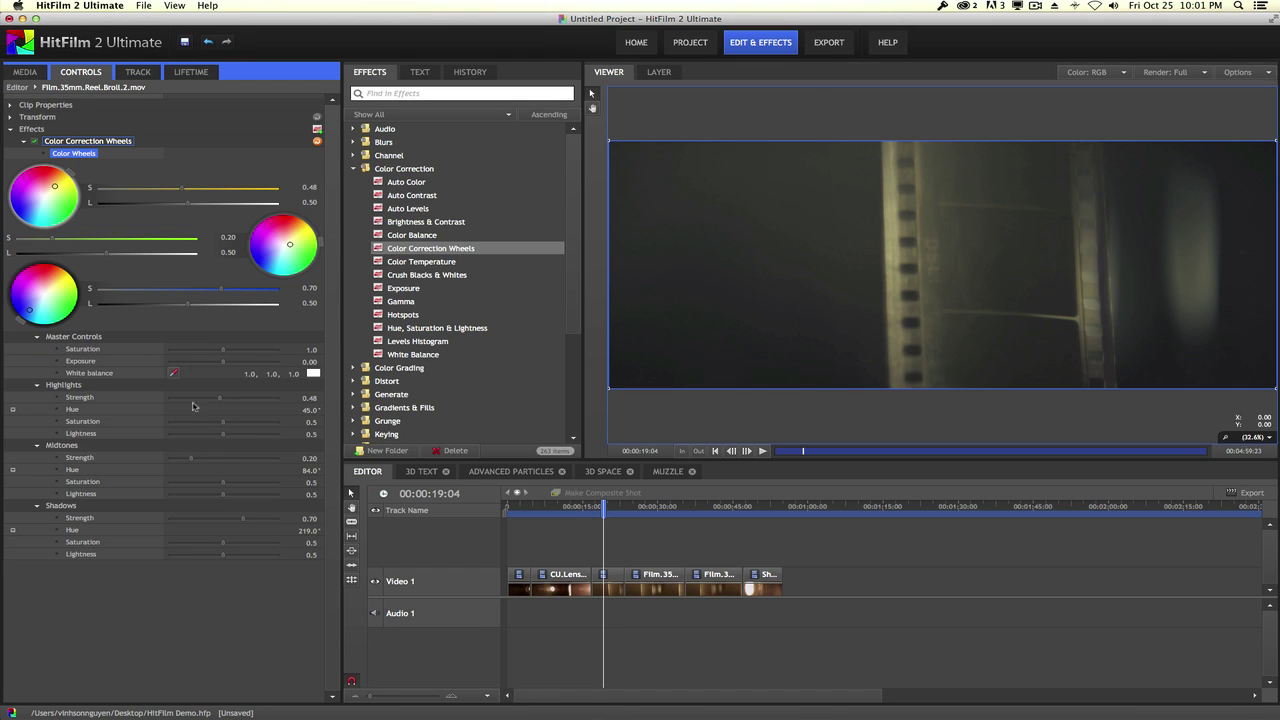
pyautogui.click(68, 140)
pyautogui.press('Delete')
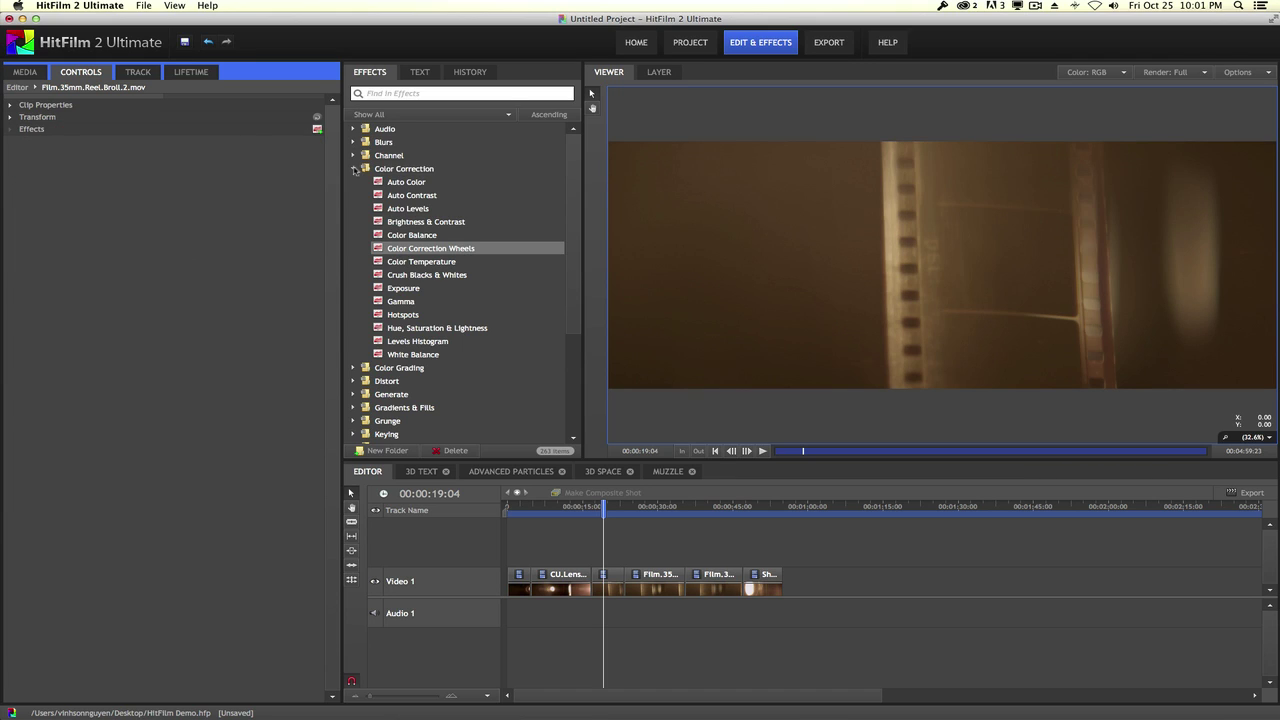
# Apply Bleach Bypass to the Film.35mm clip, delete it, and switch to the 3D SPACE composite
pyautogui.click(353, 169)
pyautogui.click(353, 182)
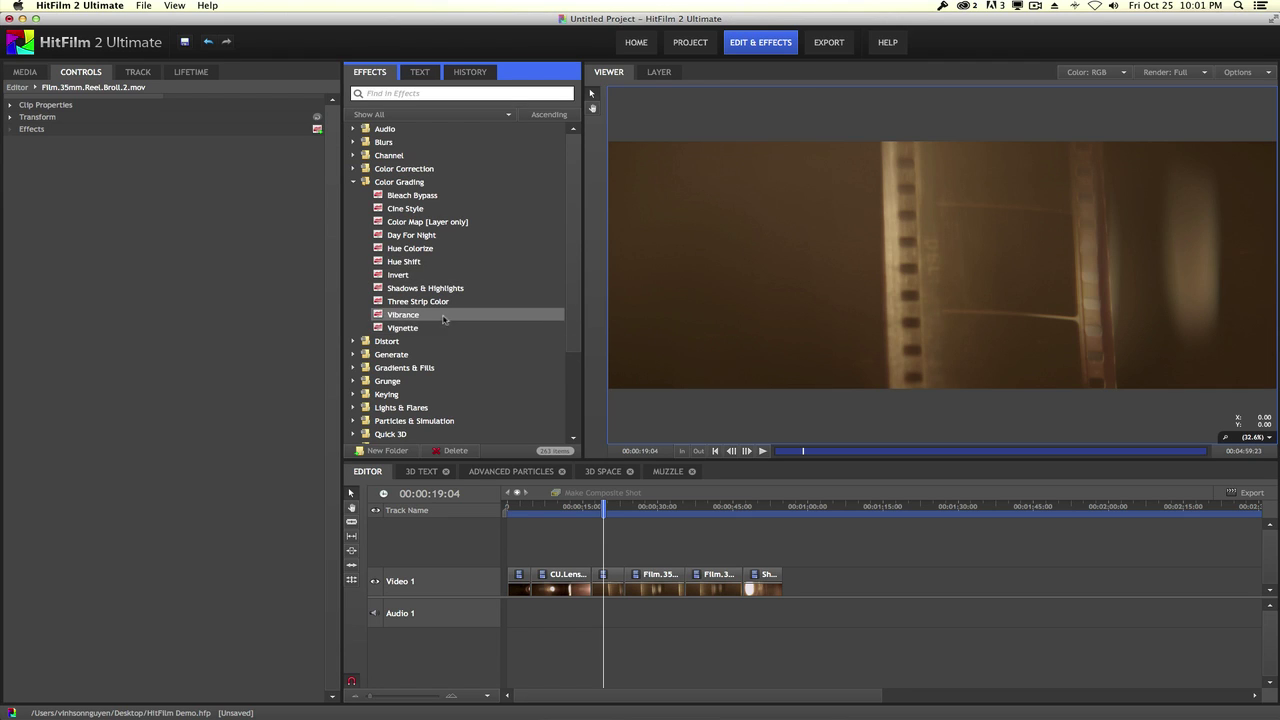
pyautogui.click(353, 168)
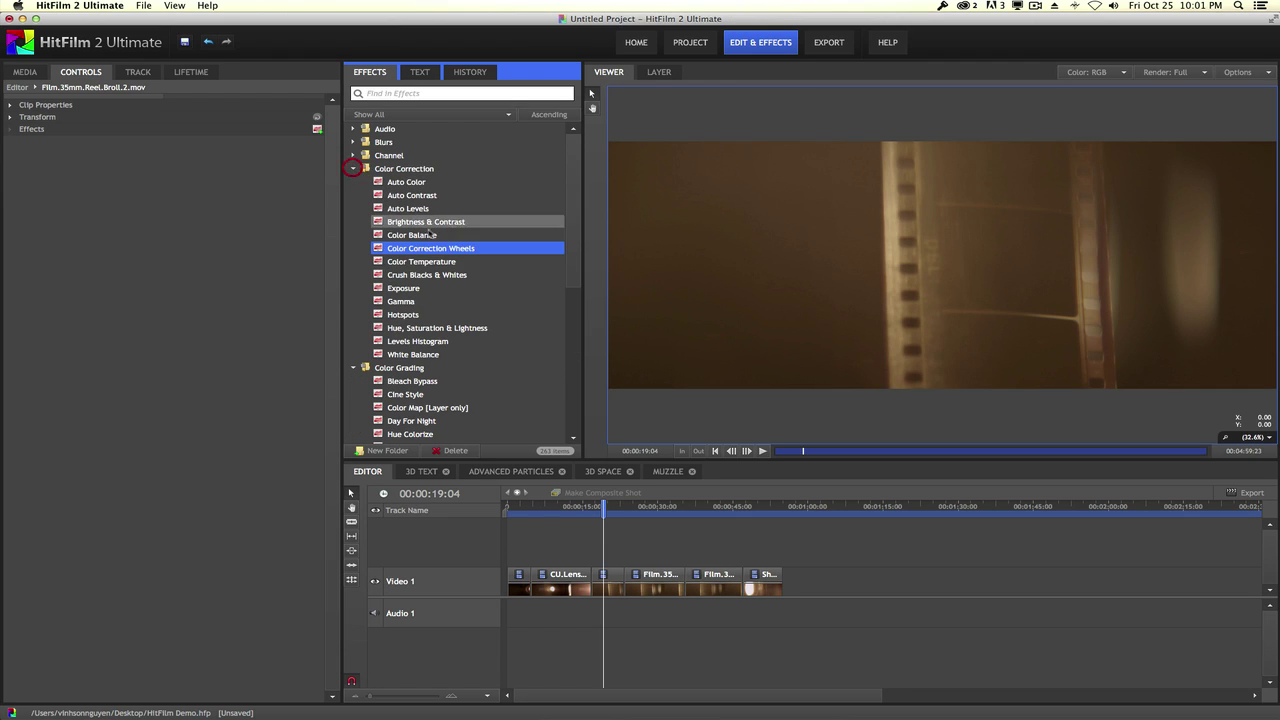
pyautogui.click(354, 169)
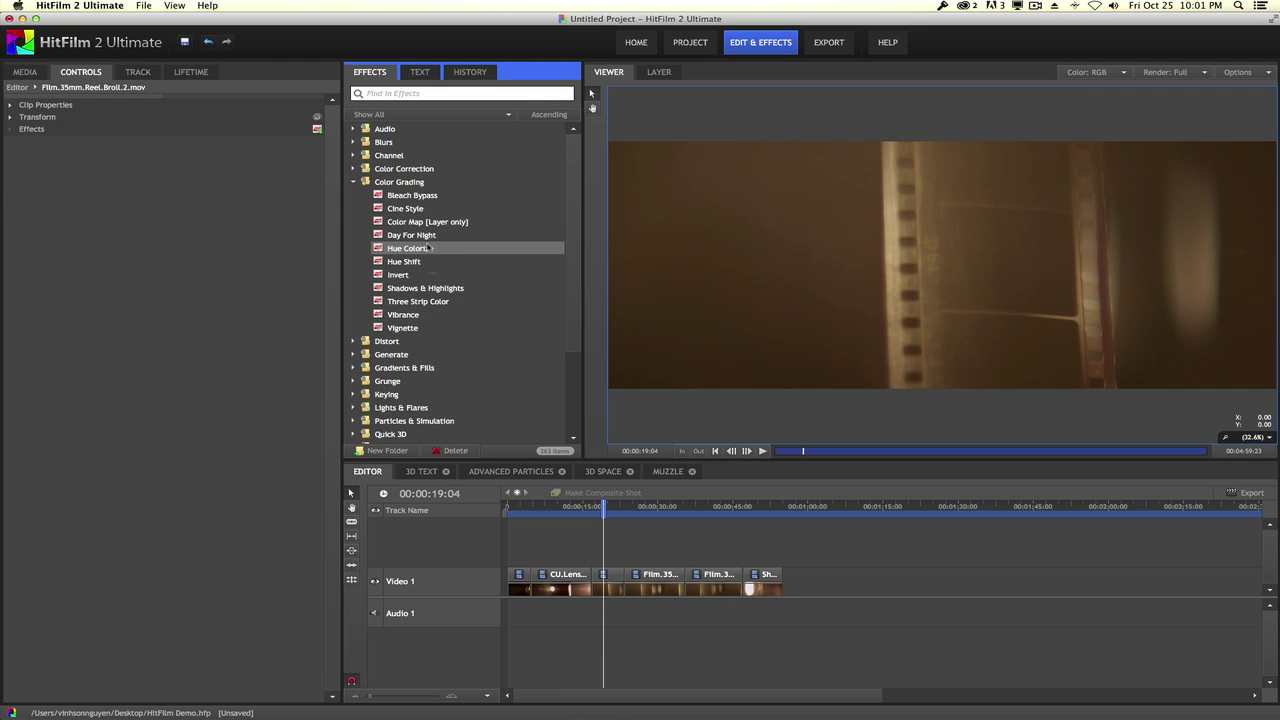
pyautogui.moveTo(420, 195); pyautogui.dragTo(626, 589)
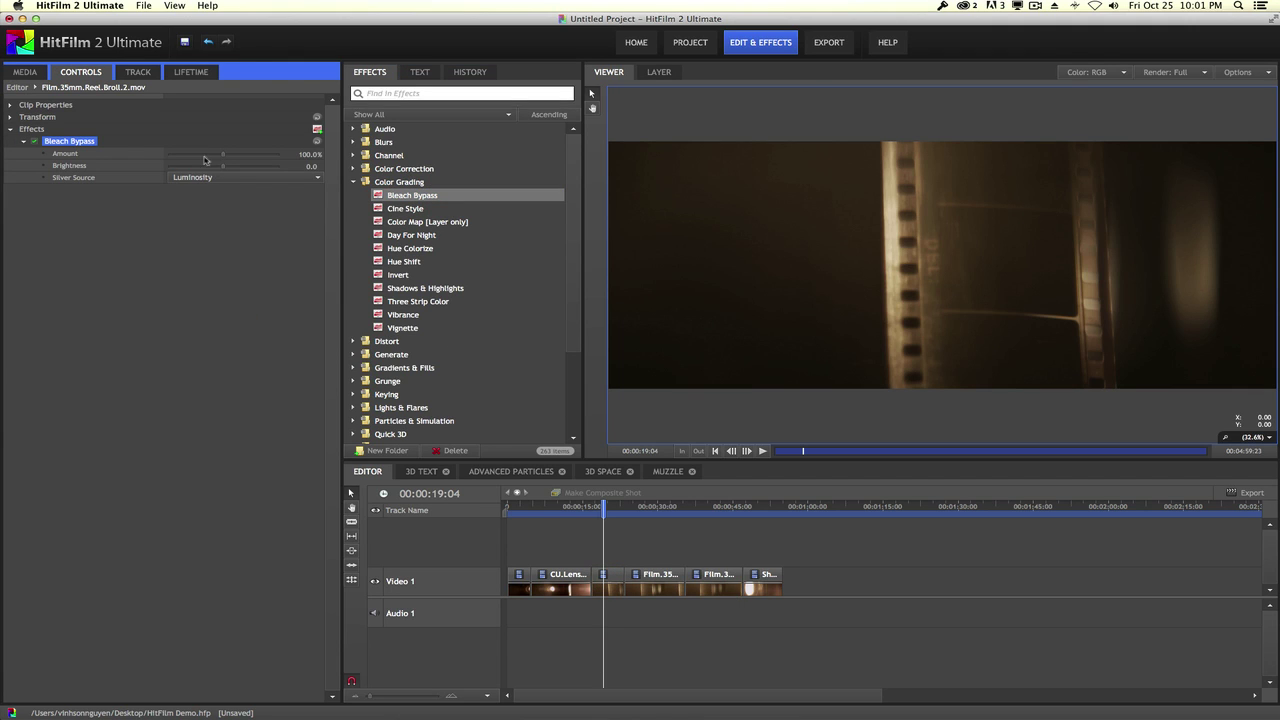
pyautogui.click(66, 143)
pyautogui.press('Delete')
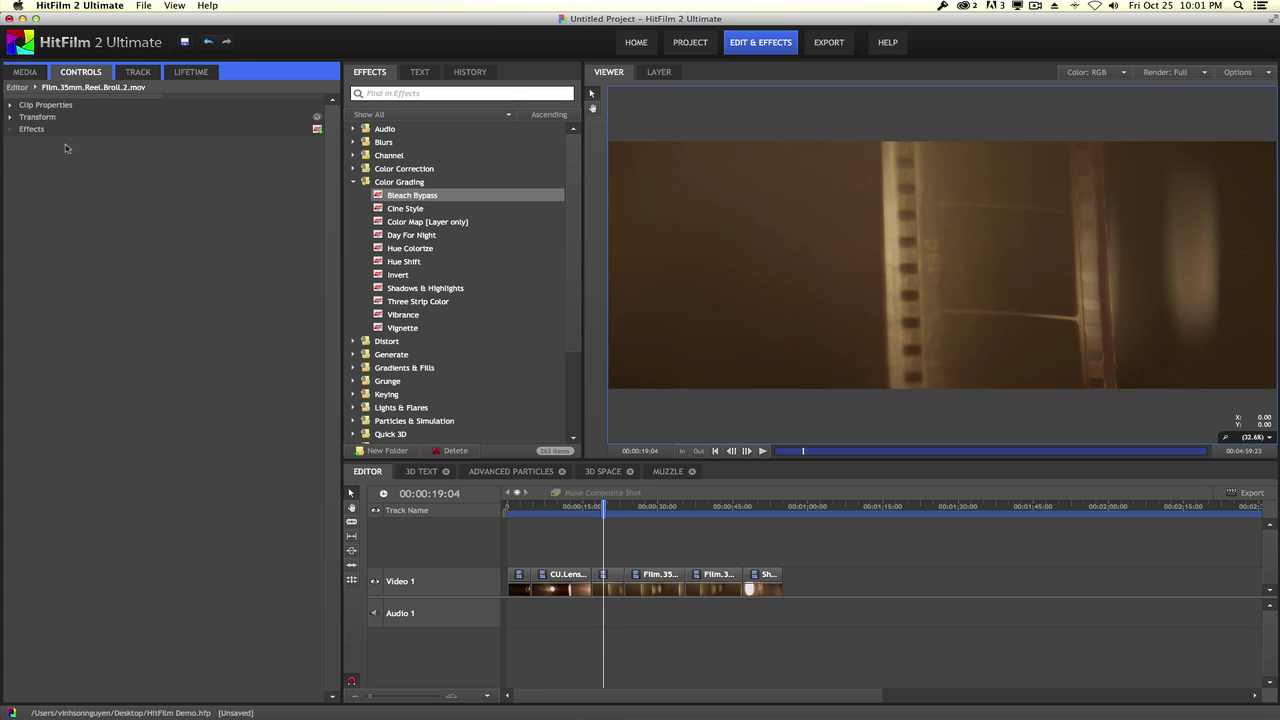
pyautogui.click(608, 472)
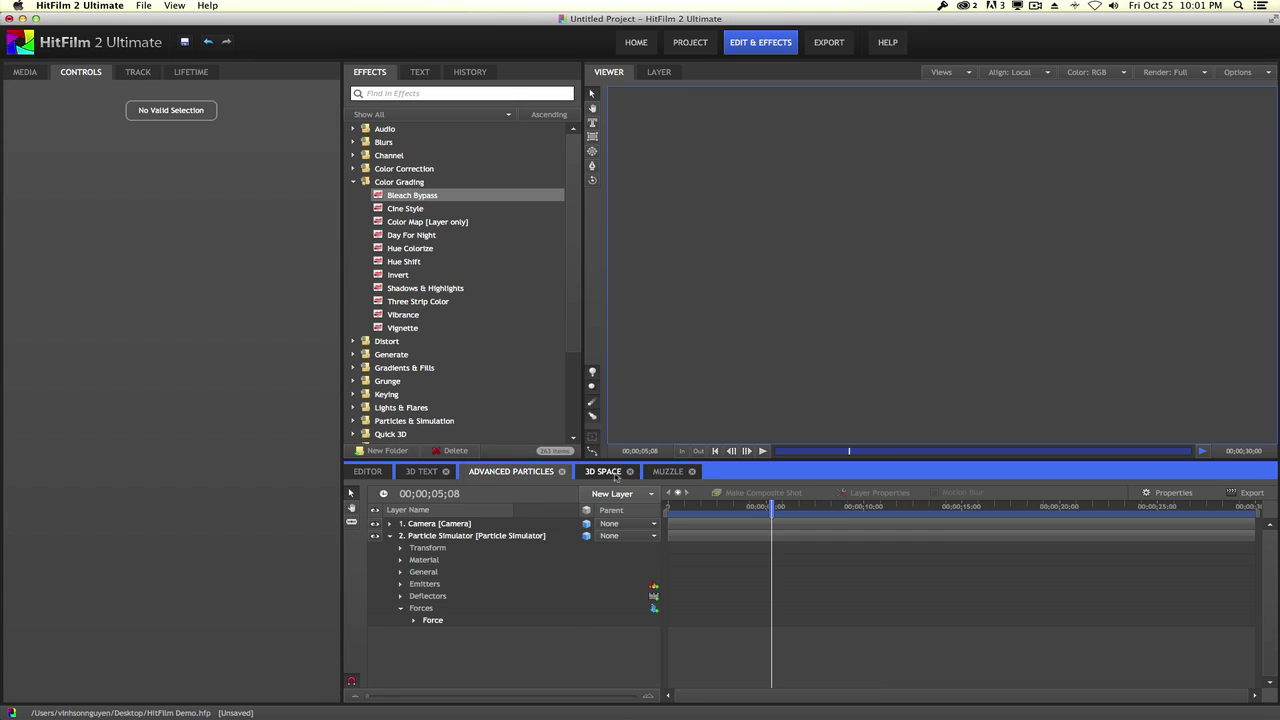
# View the Muzzle and 3D Text composites and Fill Light, then select Muzzle in Media
pyautogui.click(668, 471)
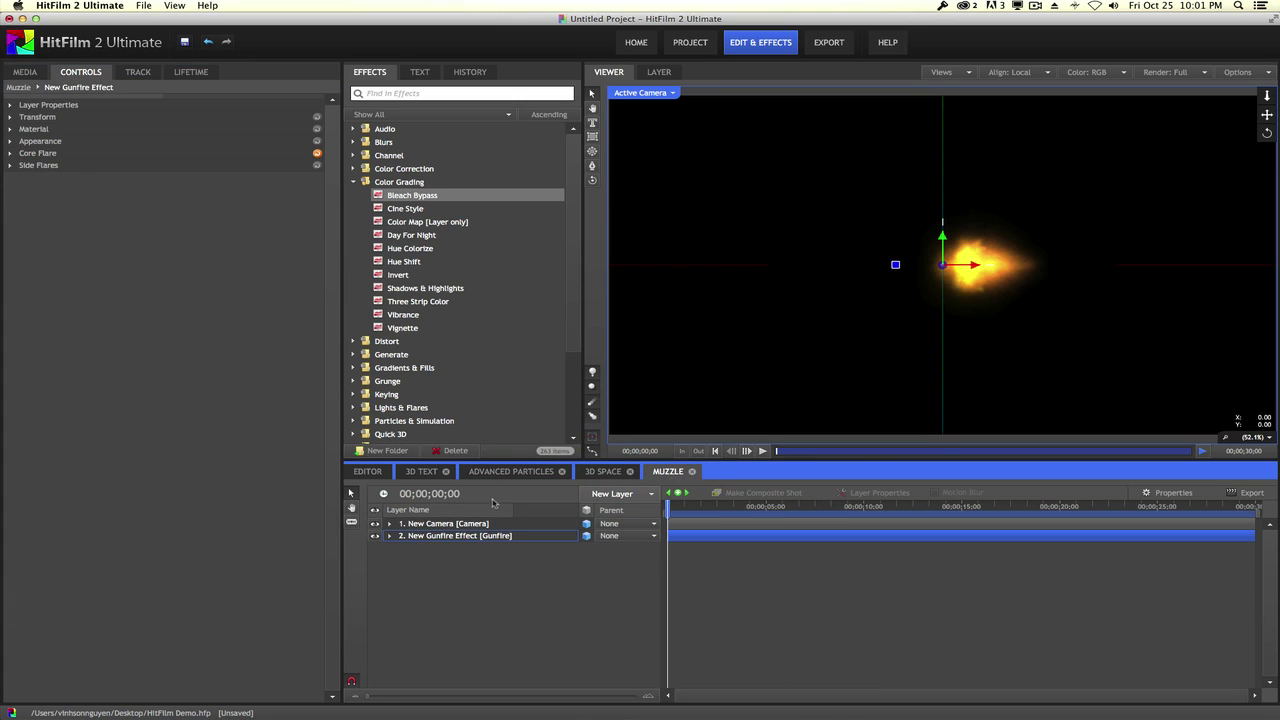
pyautogui.click(420, 472)
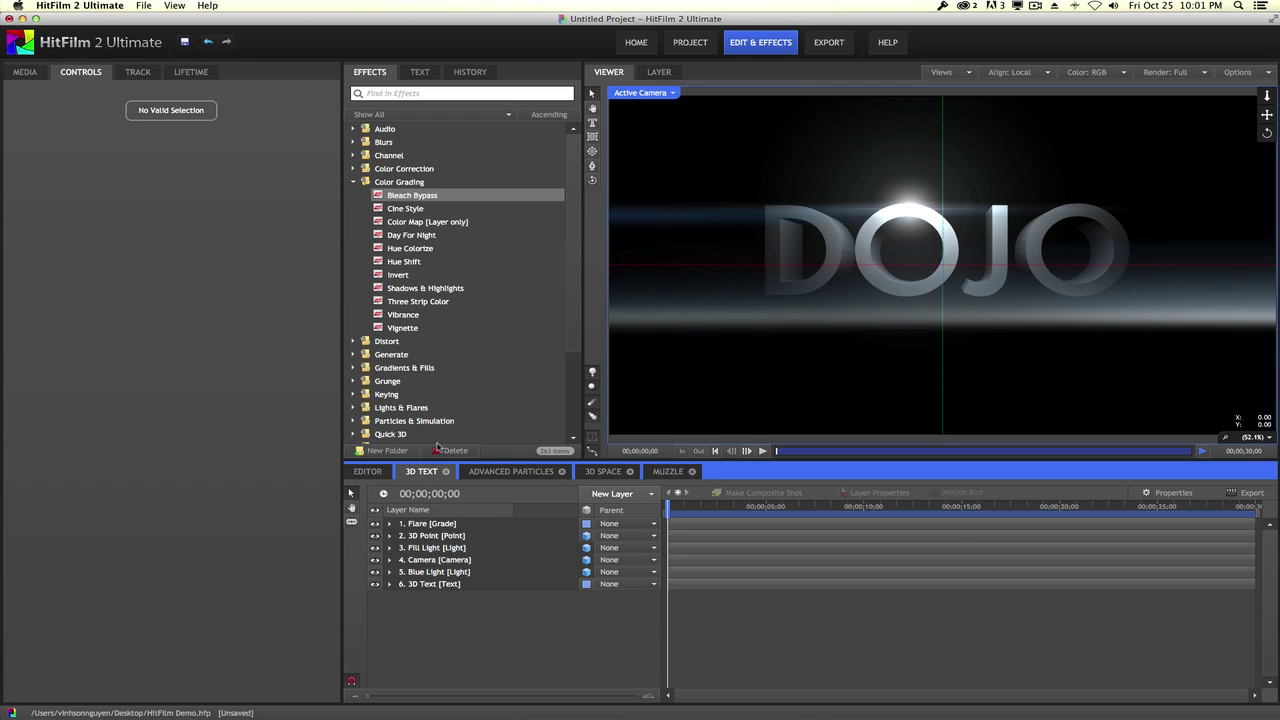
pyautogui.click(472, 548)
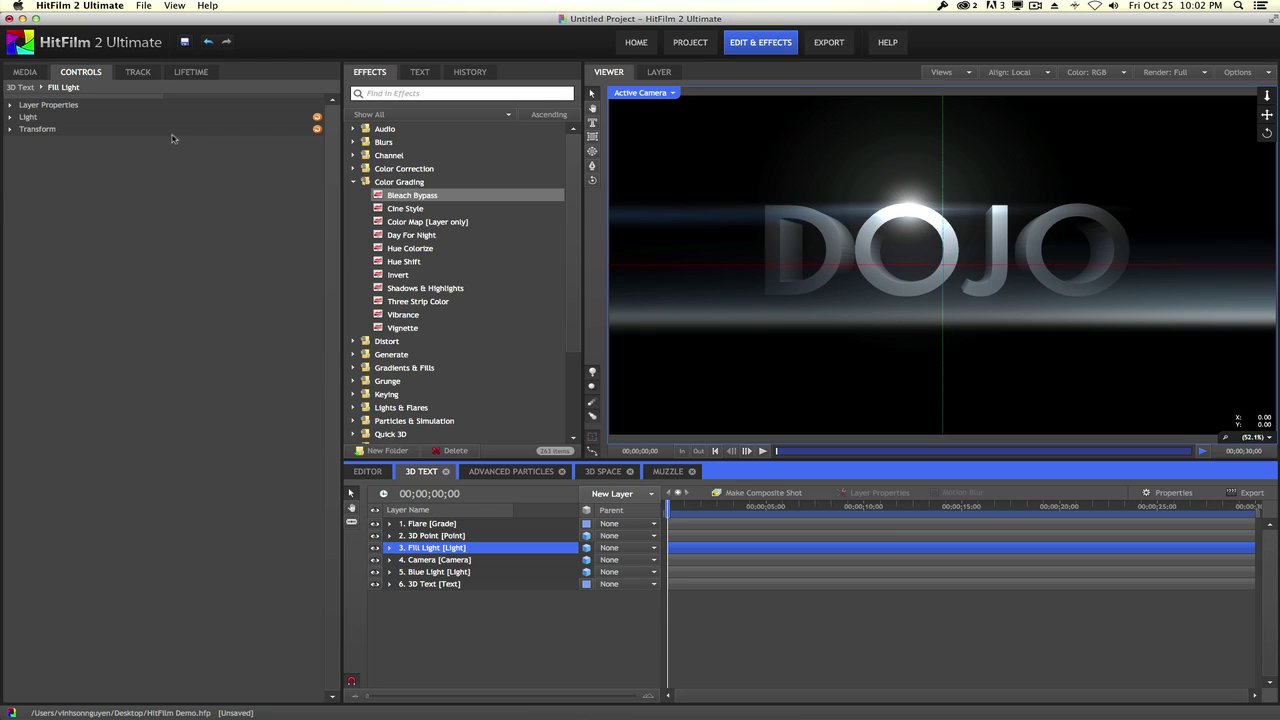
pyautogui.click(25, 72)
pyautogui.click(72, 618)
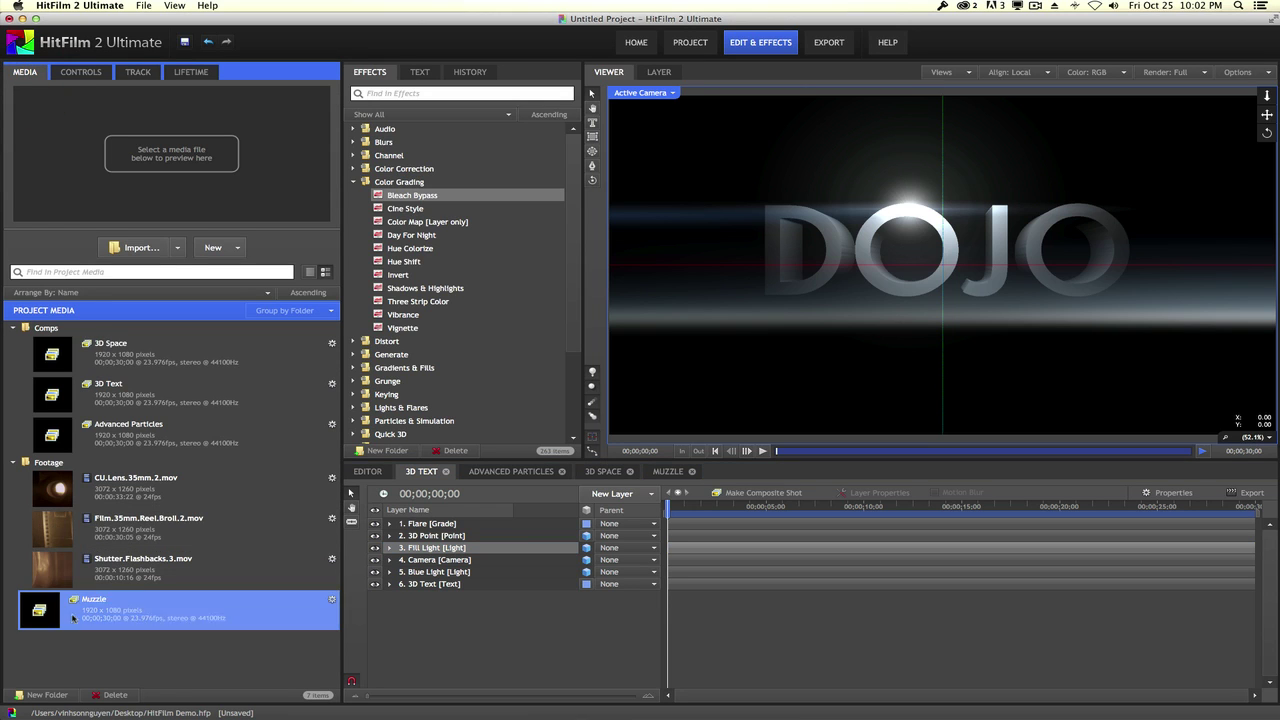
pyautogui.rightClick(80, 640)
pyautogui.moveTo(224, 545)
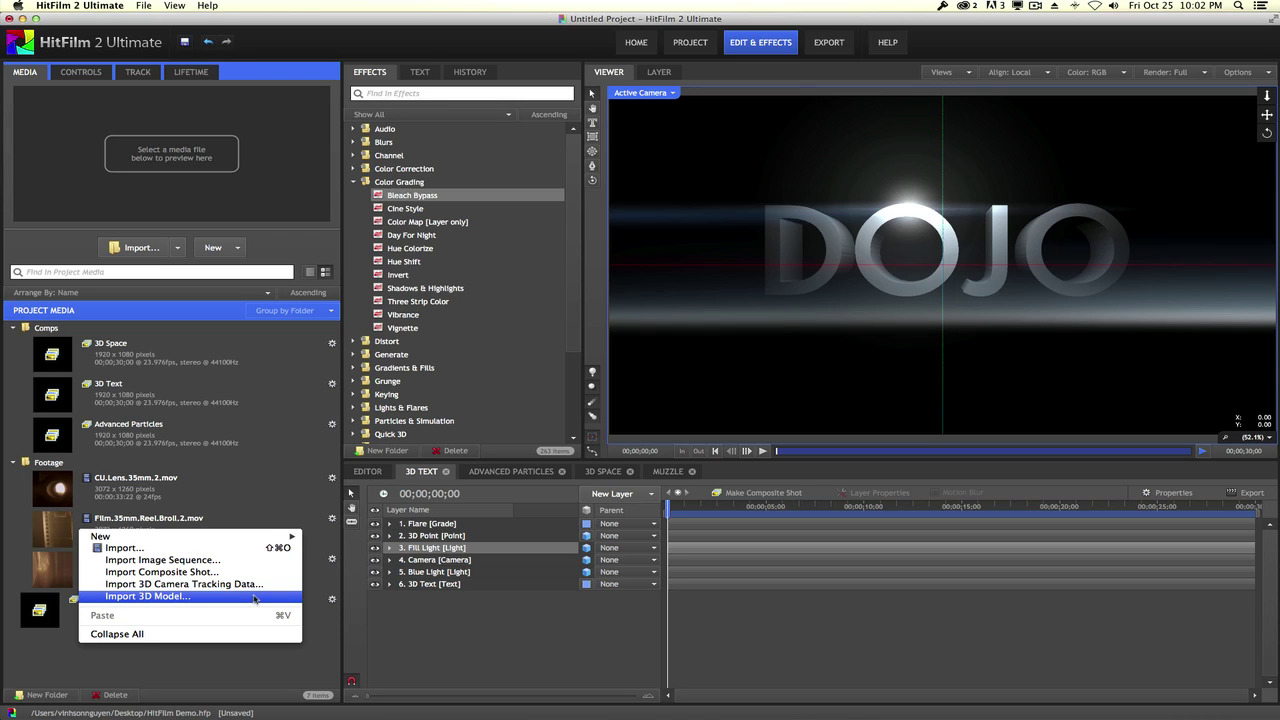
pyautogui.click(259, 658)
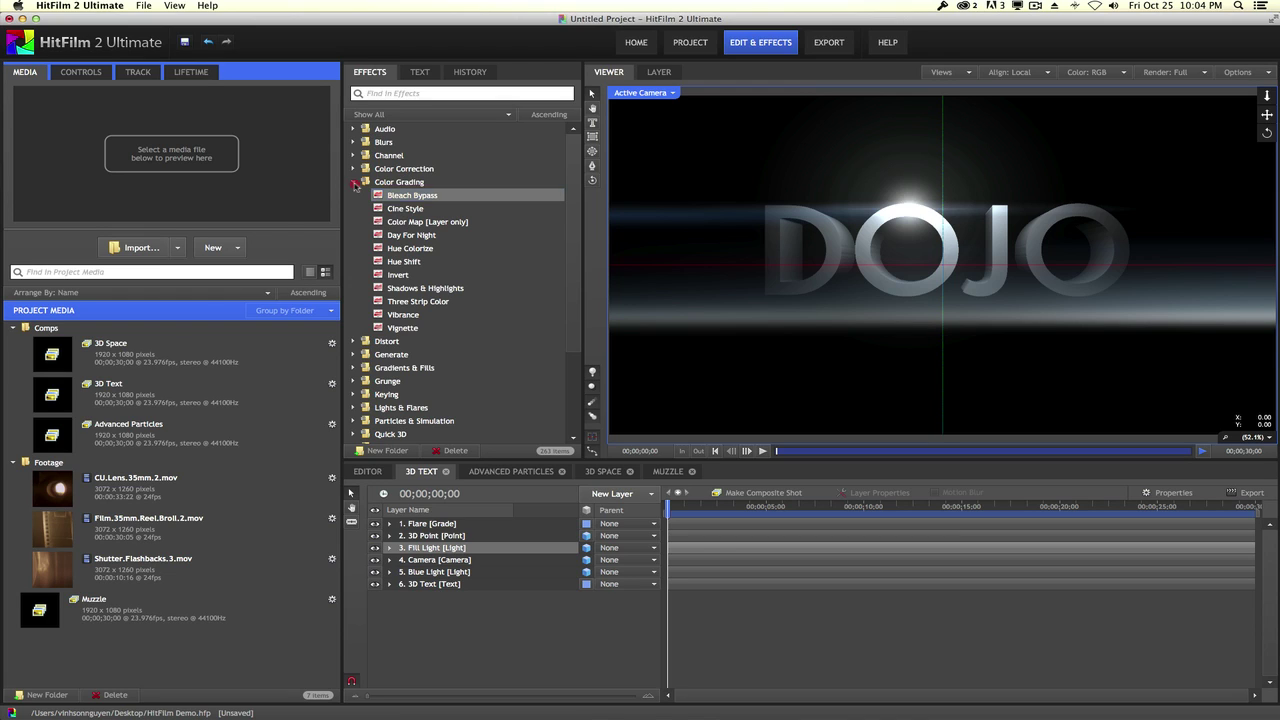
# Collapse the Color Grading folder in the Effects panel
pyautogui.click(354, 183)
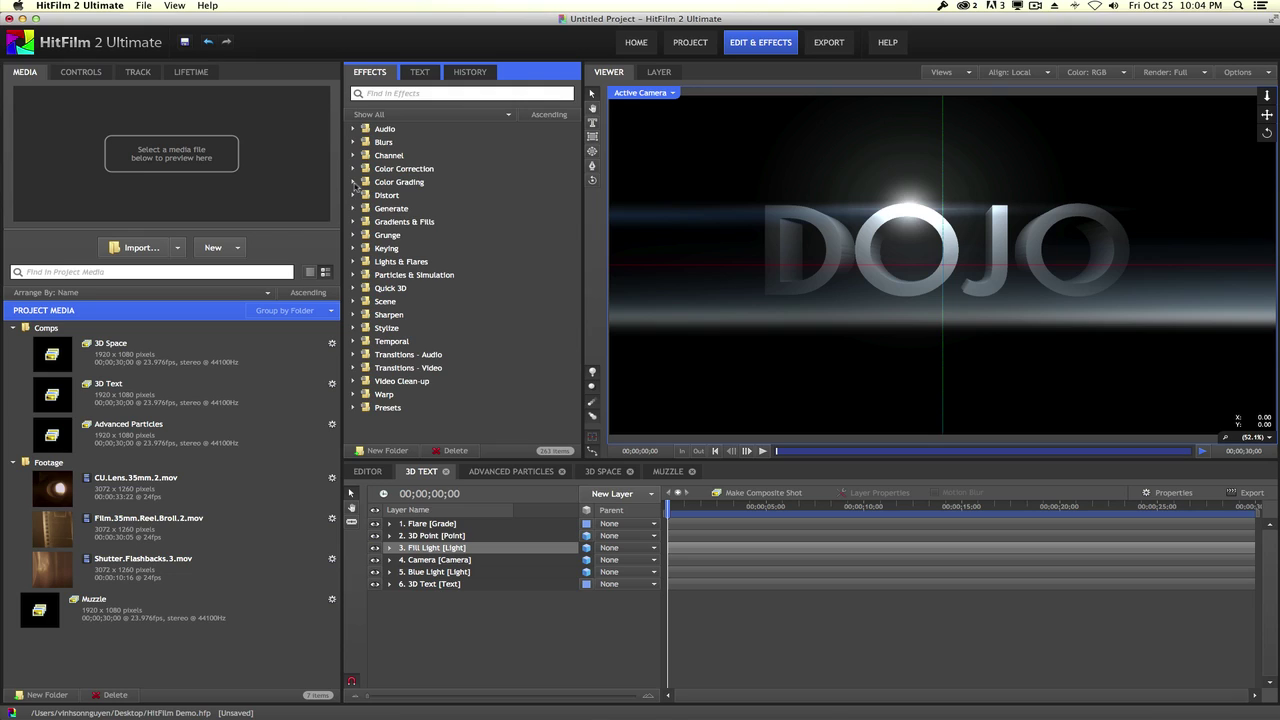